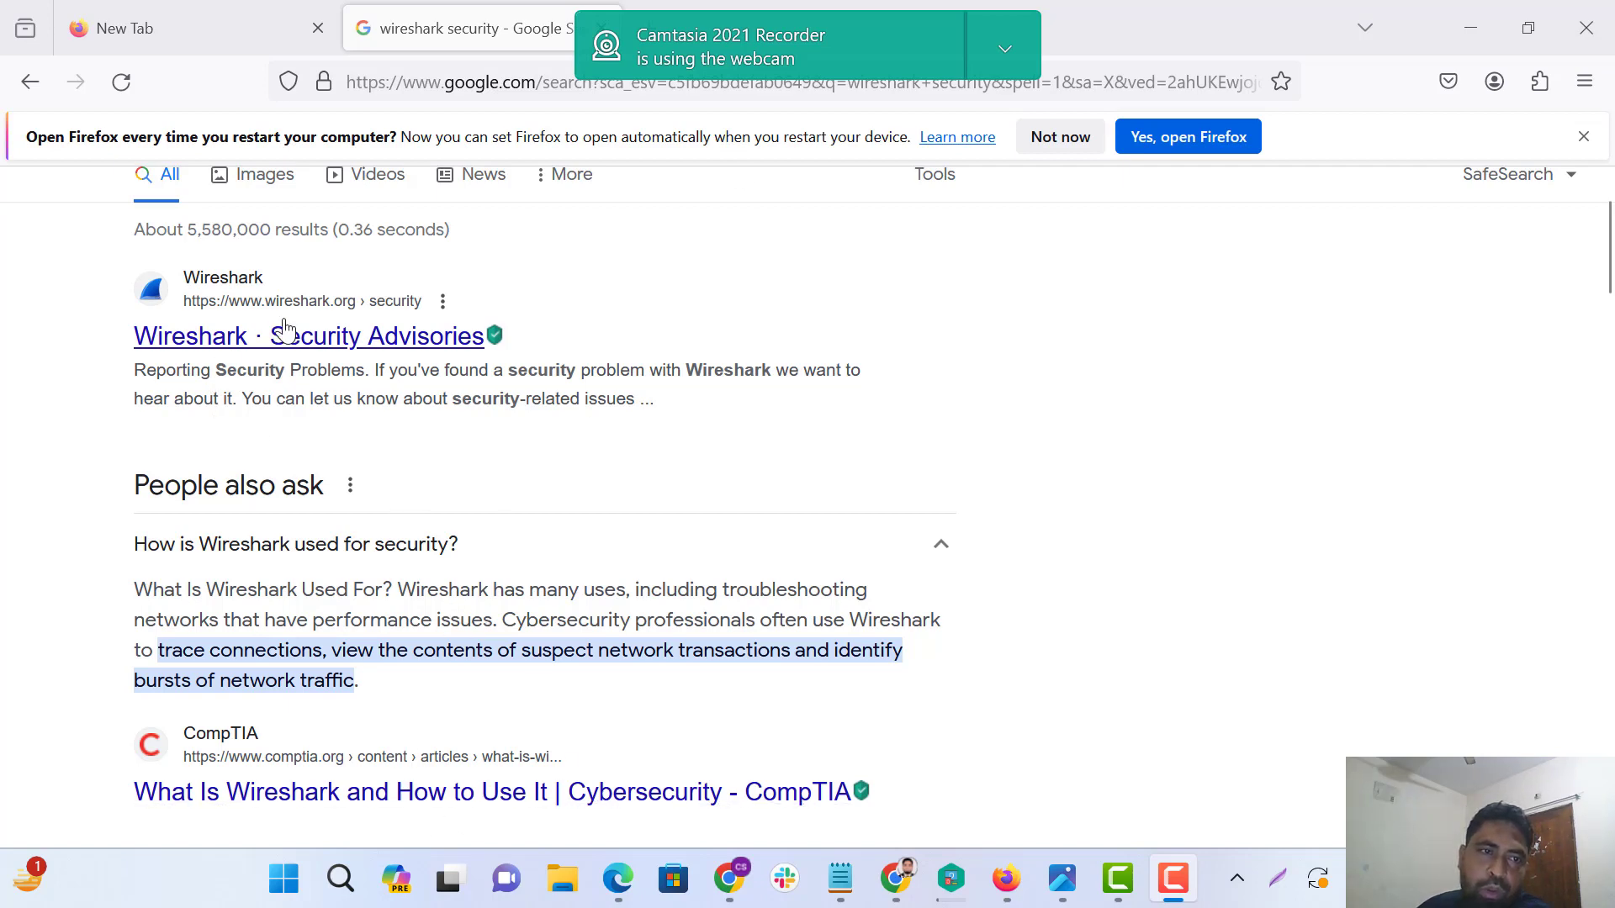
{"action": "scroll", "coordinate": [361, 559], "scroll_direction": "up", "scroll_amount": 2}
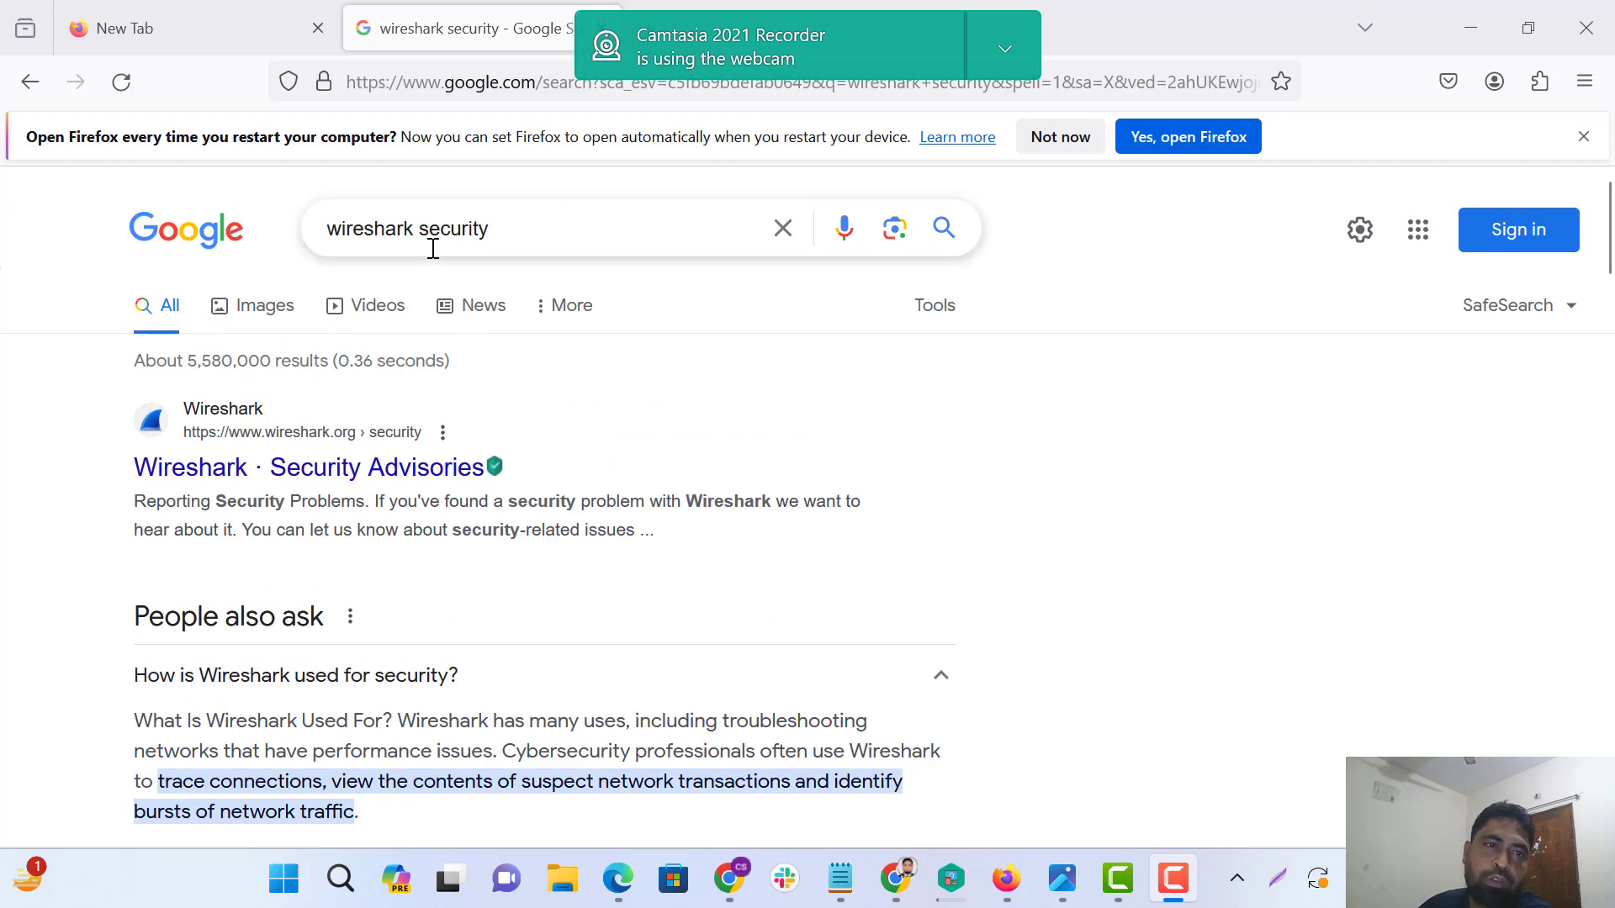
Change the Google query to 'wireshark download' and pick that suggestion.
{"action": "left_click", "coordinate": [498, 228]}
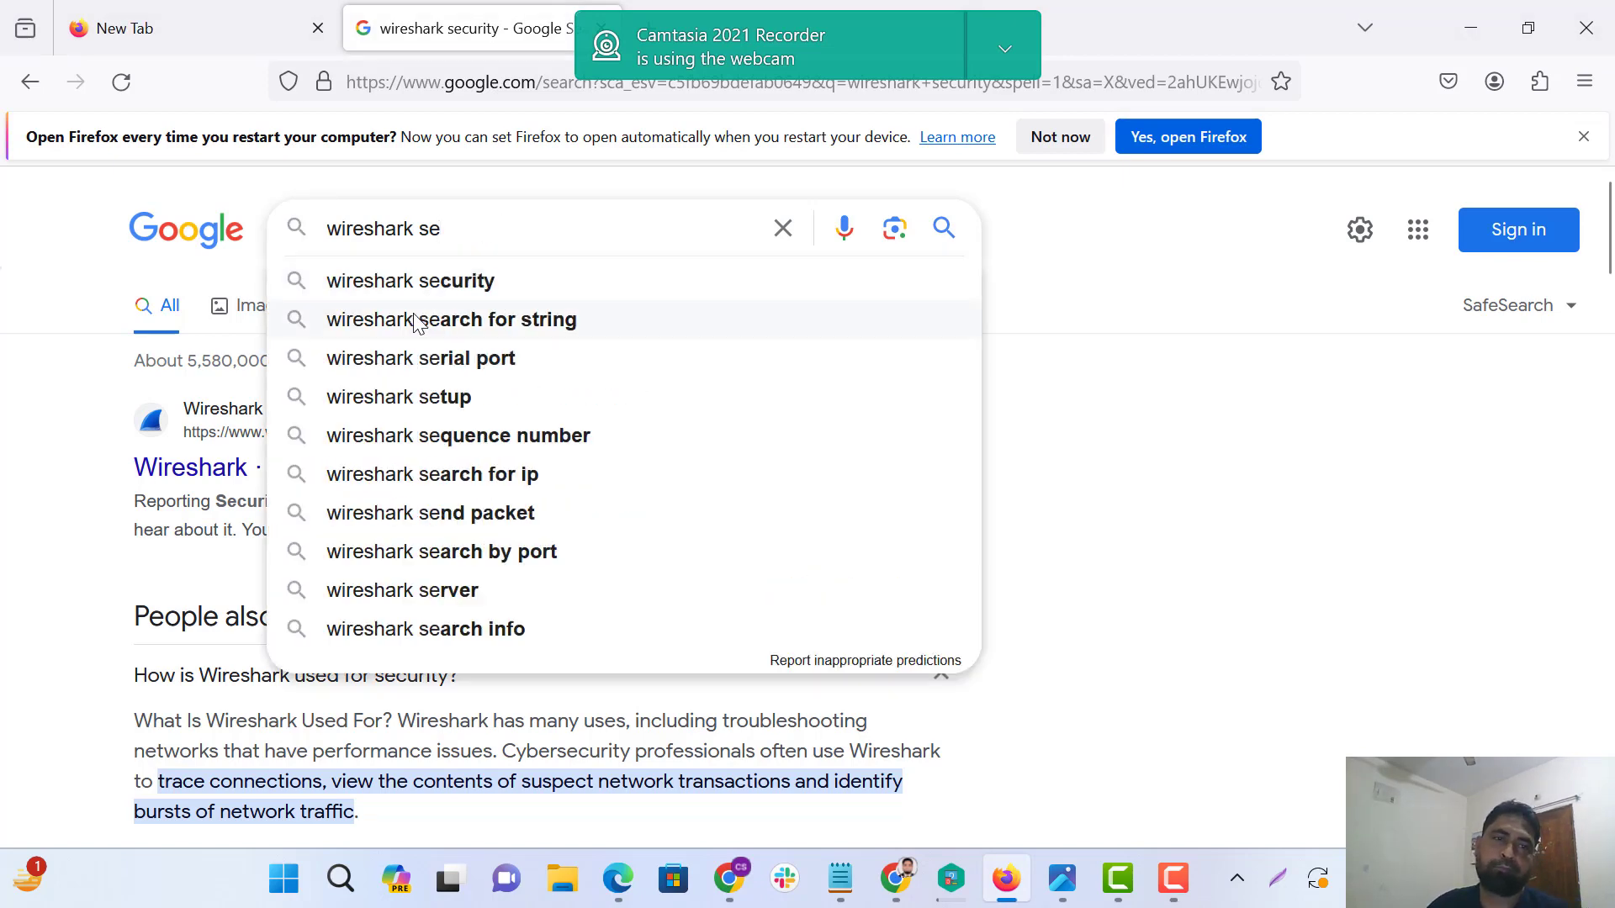
{"action": "left_click", "coordinate": [419, 320]}
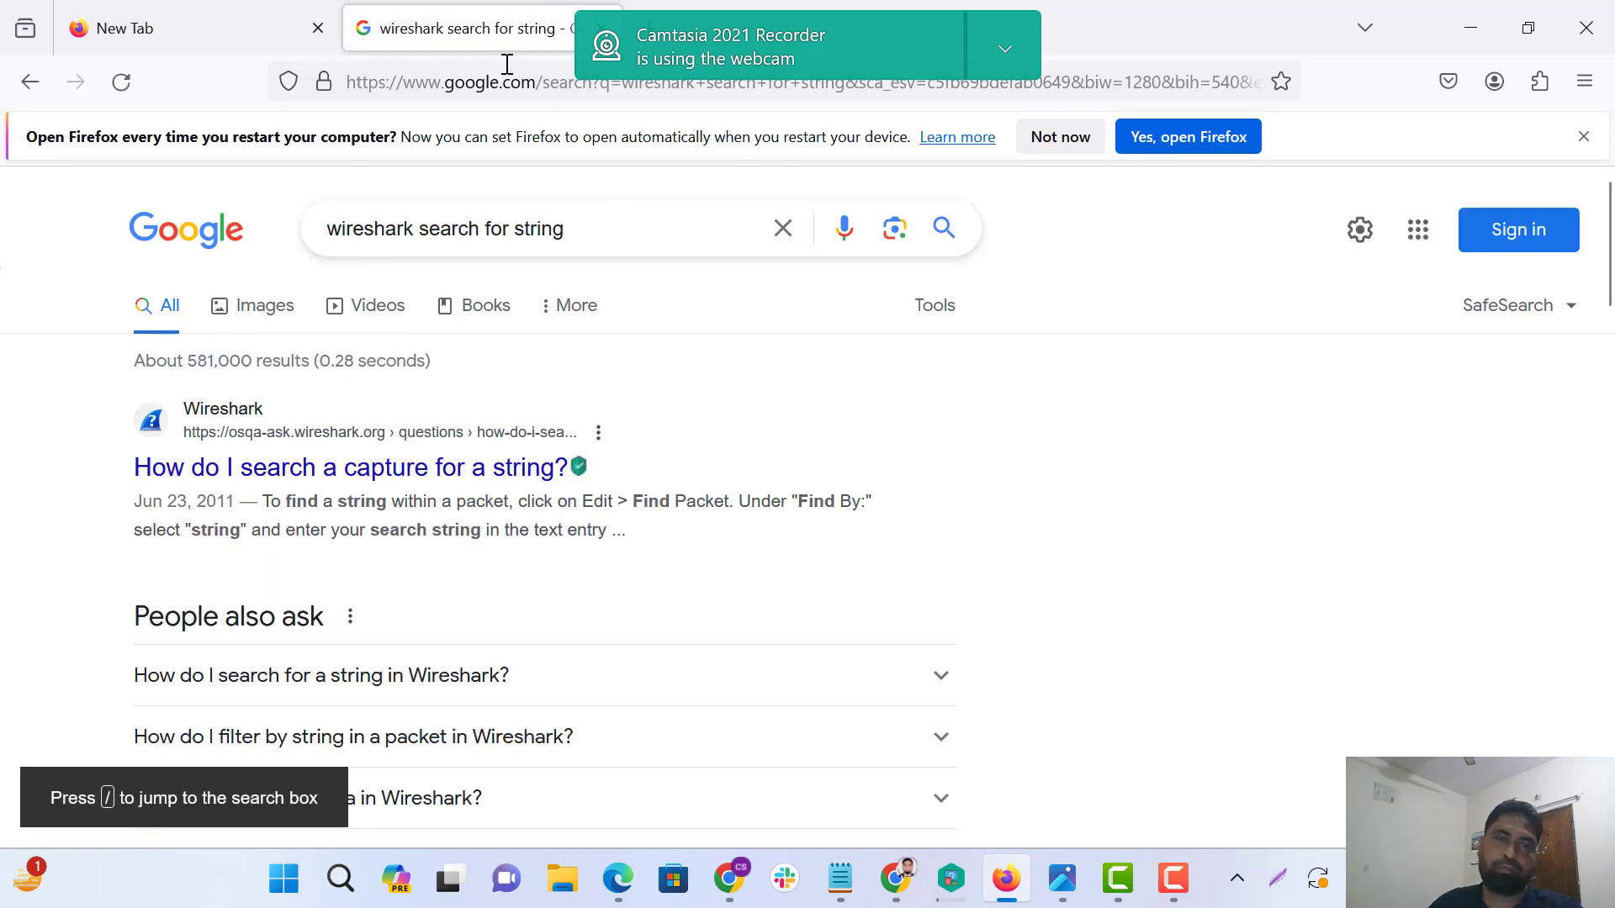
{"action": "key", "text": "F10"}
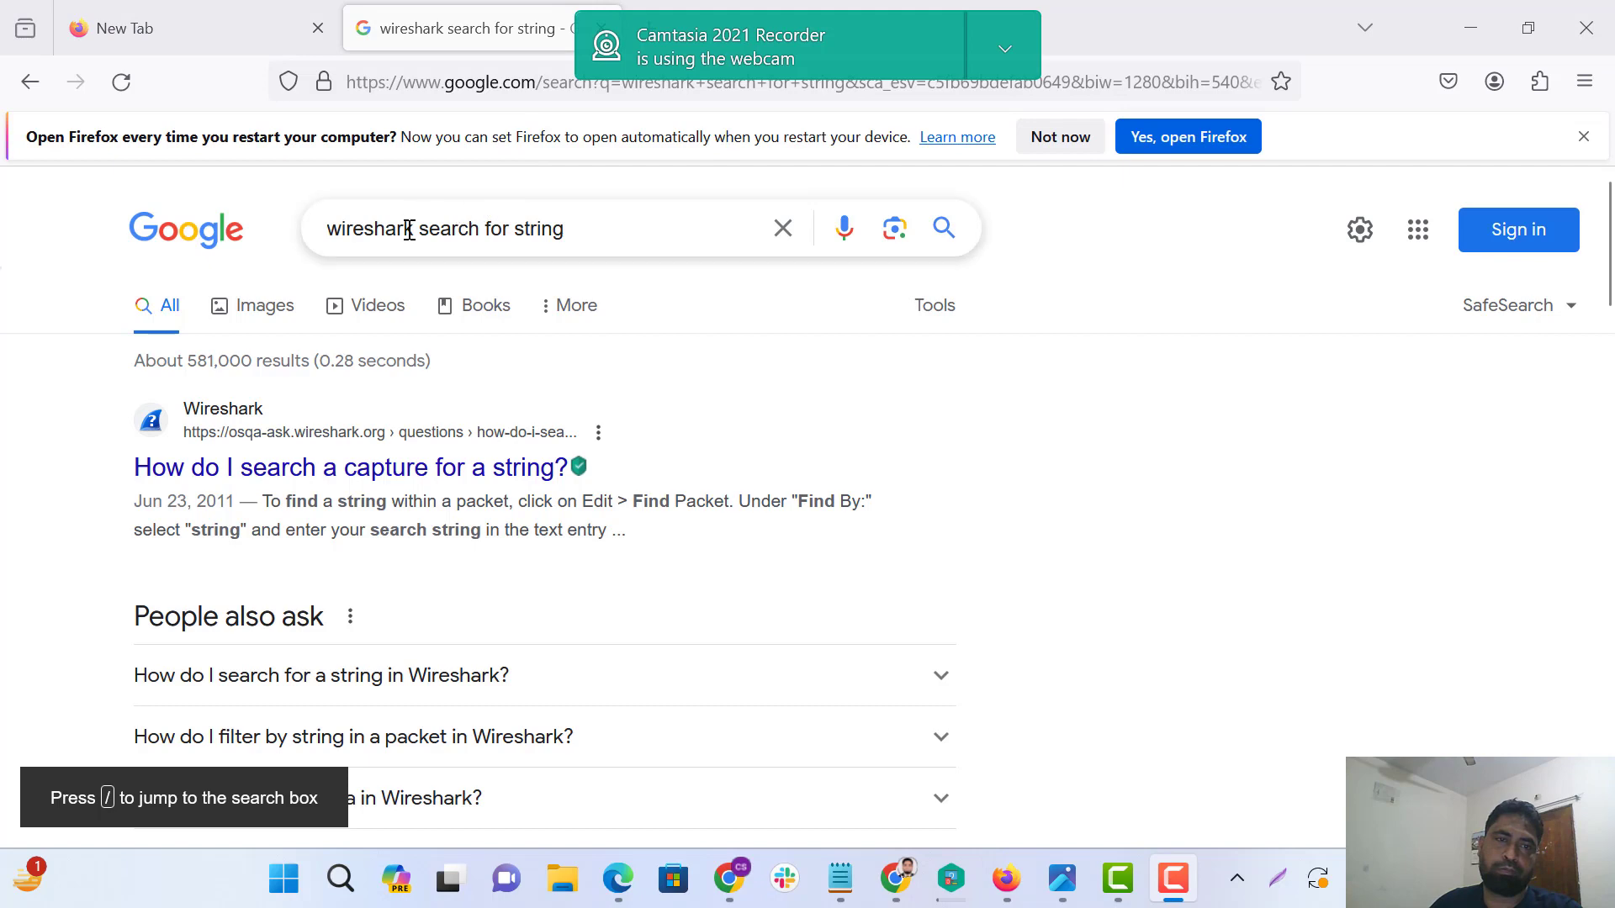
{"action": "mouse_move", "coordinate": [415, 229]}
{"action": "left_mouse_down"}
{"action": "mouse_move", "coordinate": [620, 260]}
{"action": "mouse_move", "coordinate": [592, 228]}
{"action": "left_mouse_up"}
{"action": "key", "text": "BackSpace"}
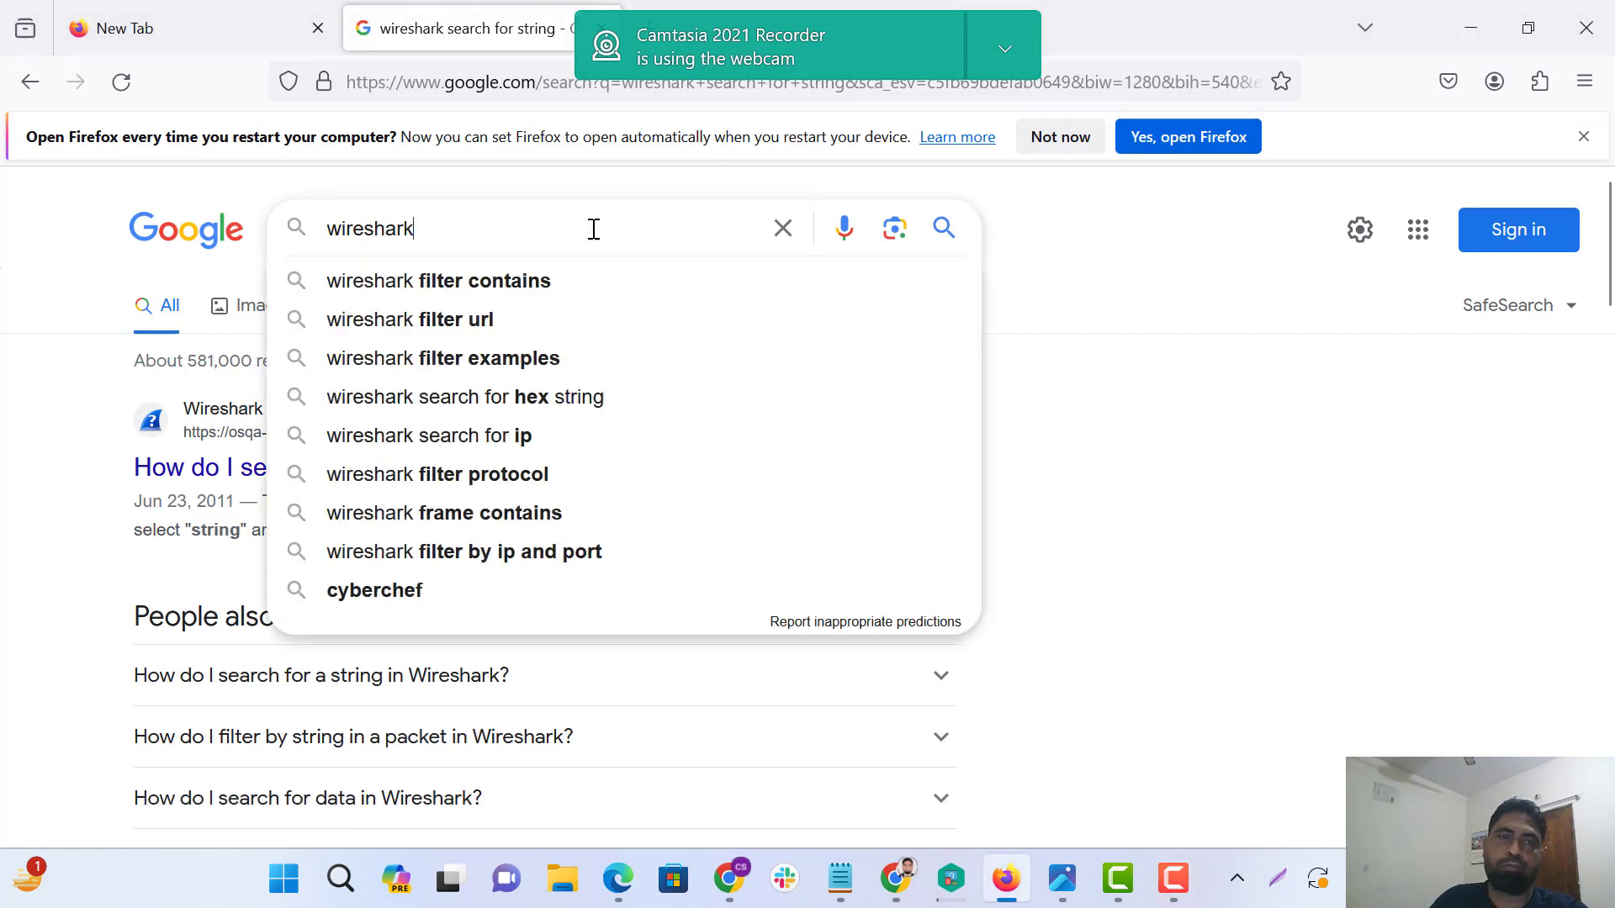
{"action": "type", "text": " dow"}
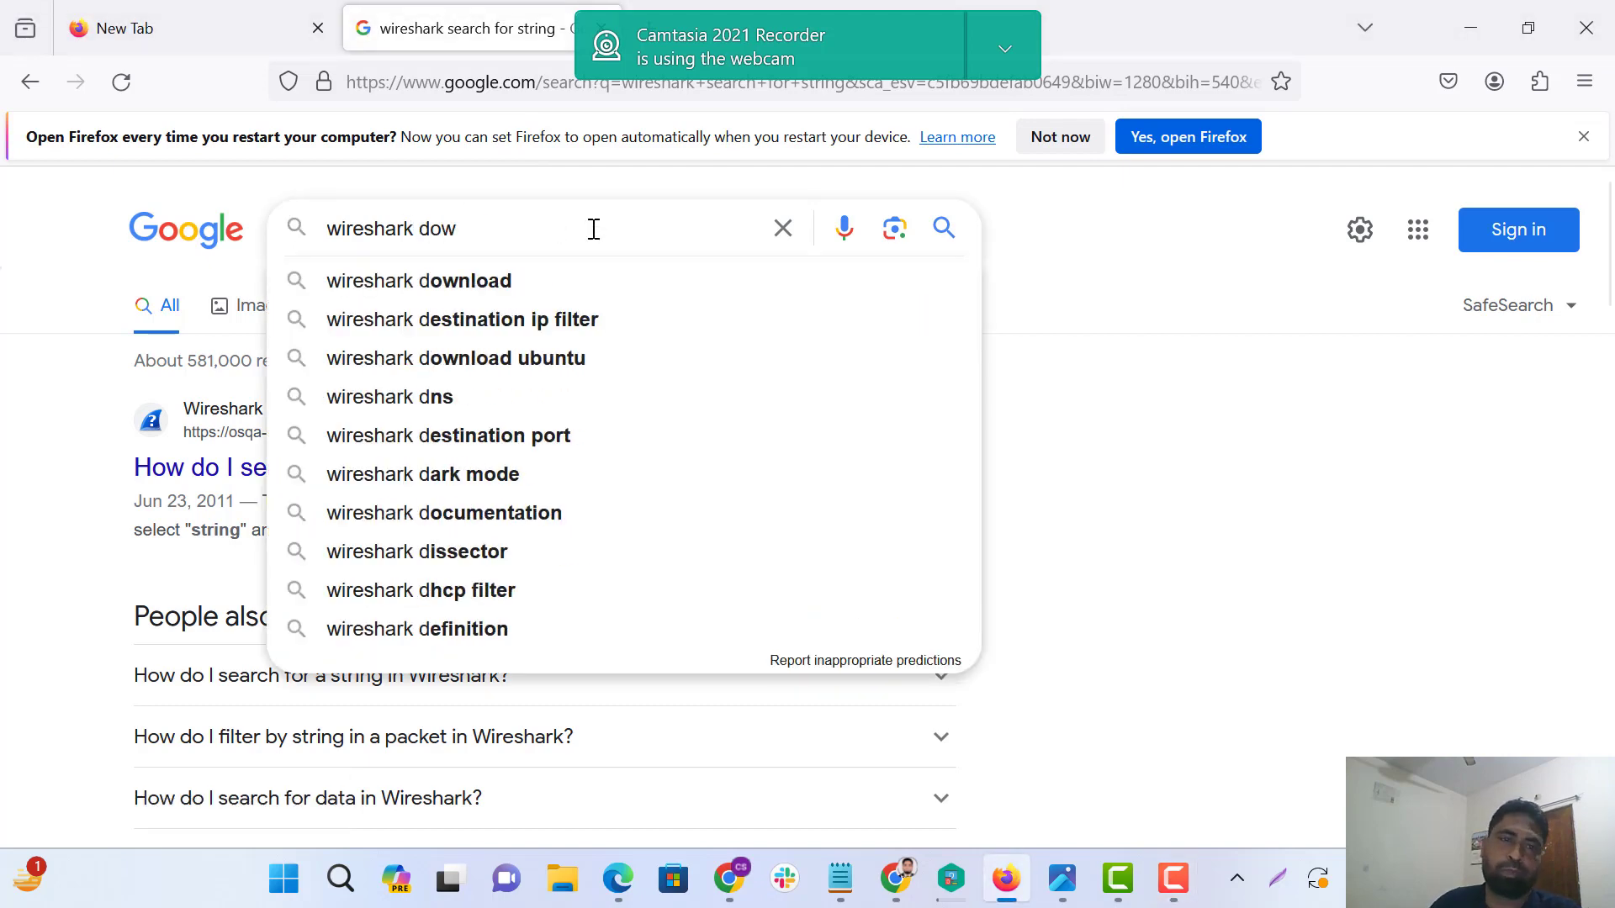
{"action": "left_click", "coordinate": [445, 294]}
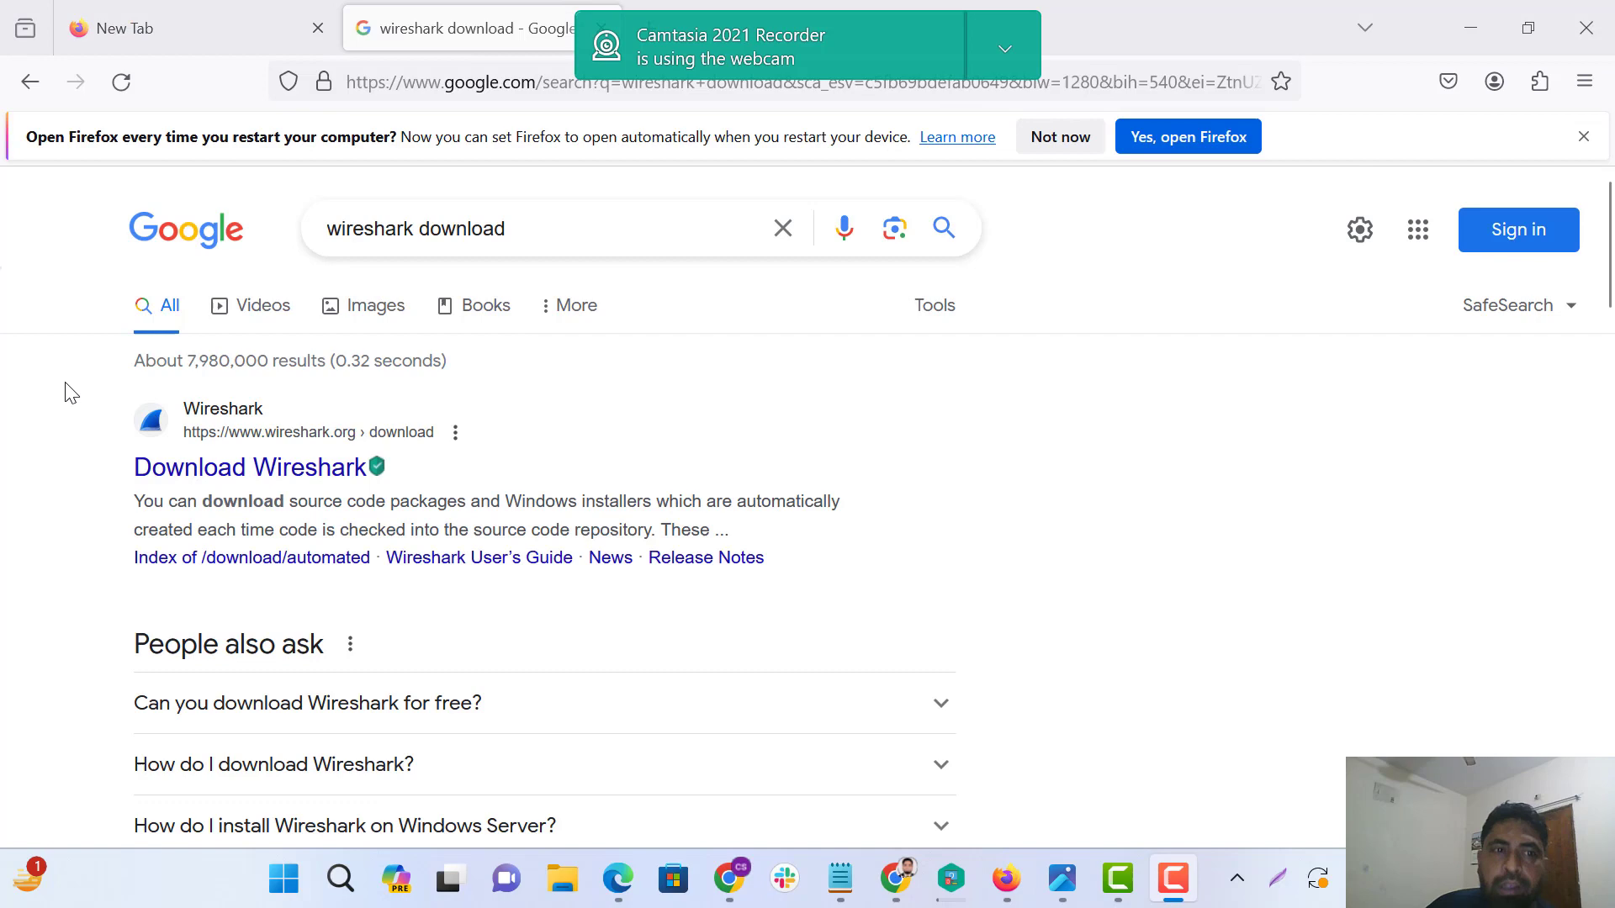
Start downloading the Wireshark 4.2.3 Windows x64 installer, check its progress, and minimize Firefox.
{"action": "left_click", "coordinate": [255, 475]}
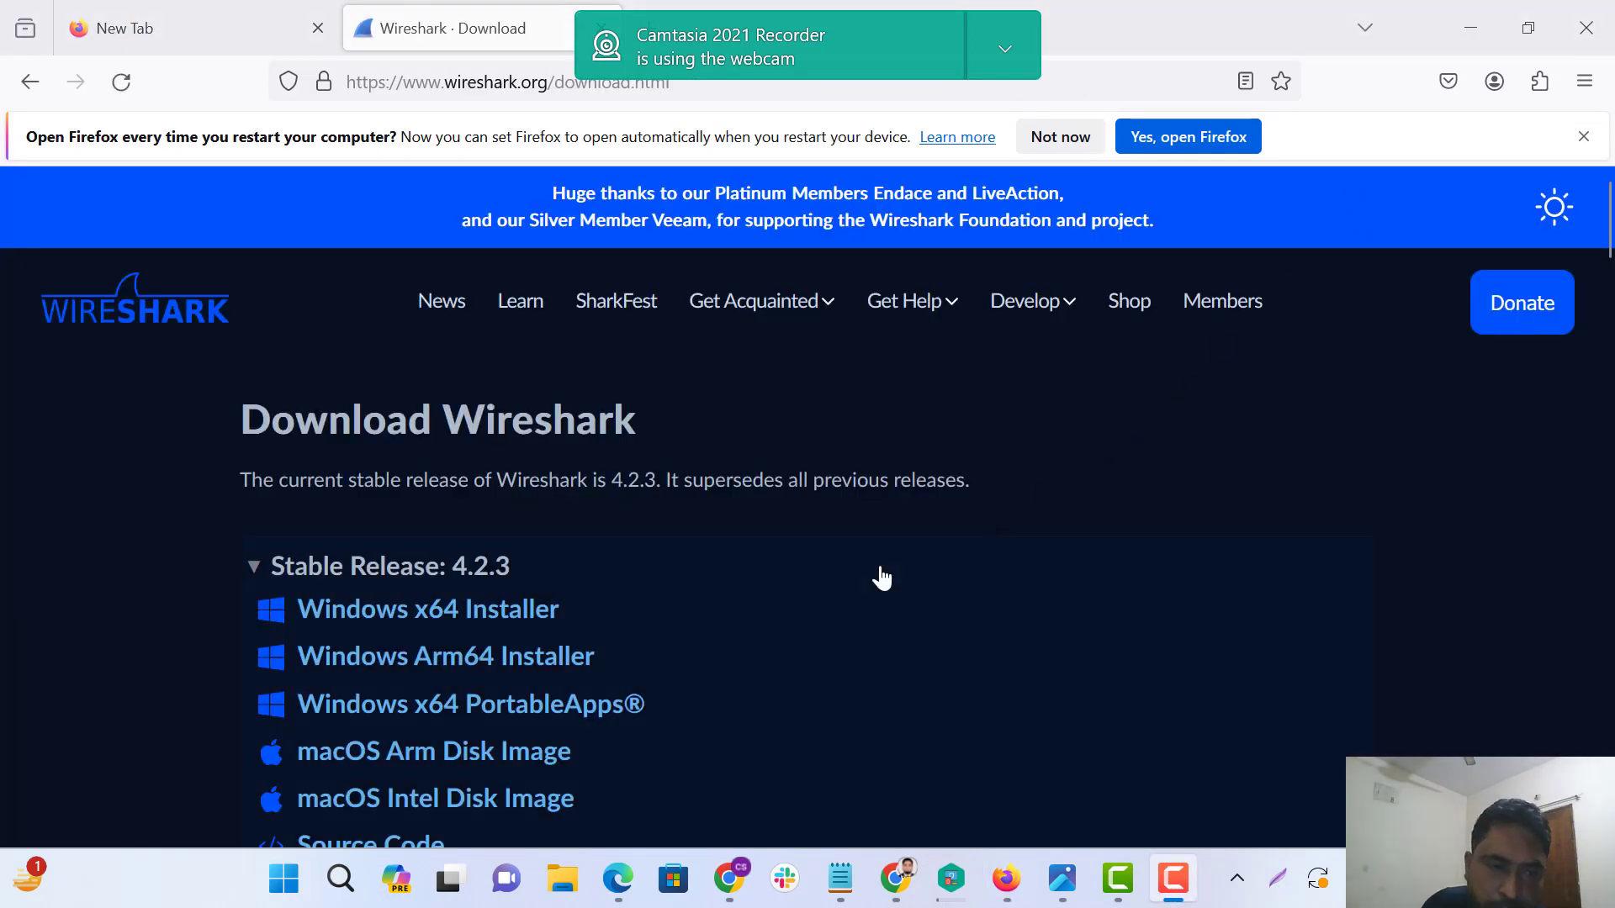
{"action": "scroll", "coordinate": [879, 569], "scroll_direction": "down", "scroll_amount": 2}
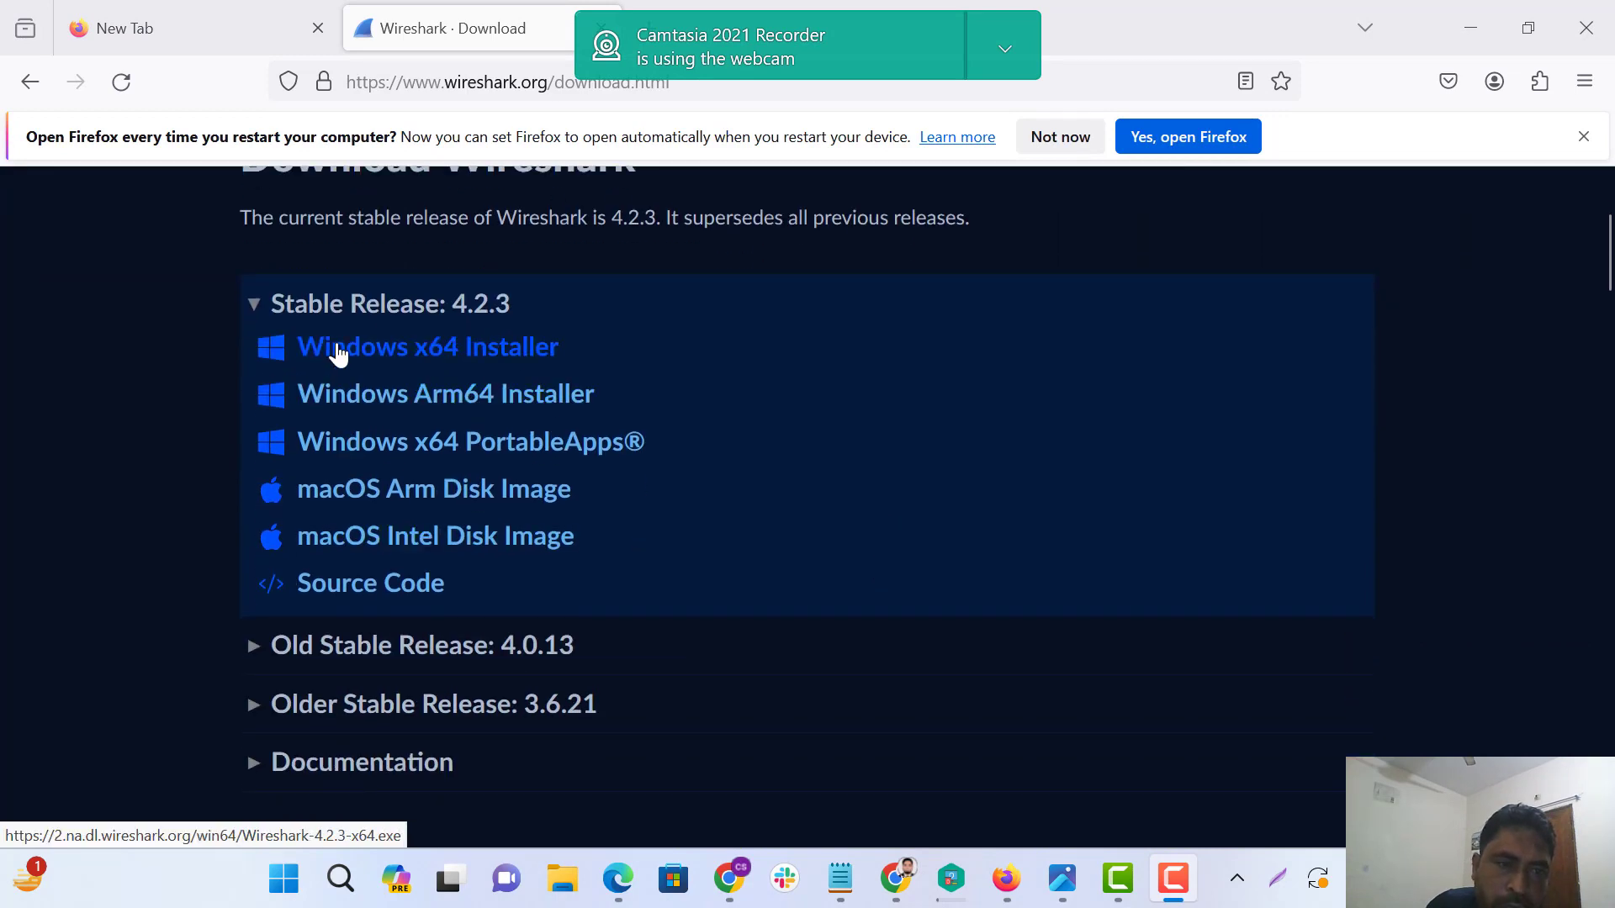
{"action": "left_click", "coordinate": [339, 355]}
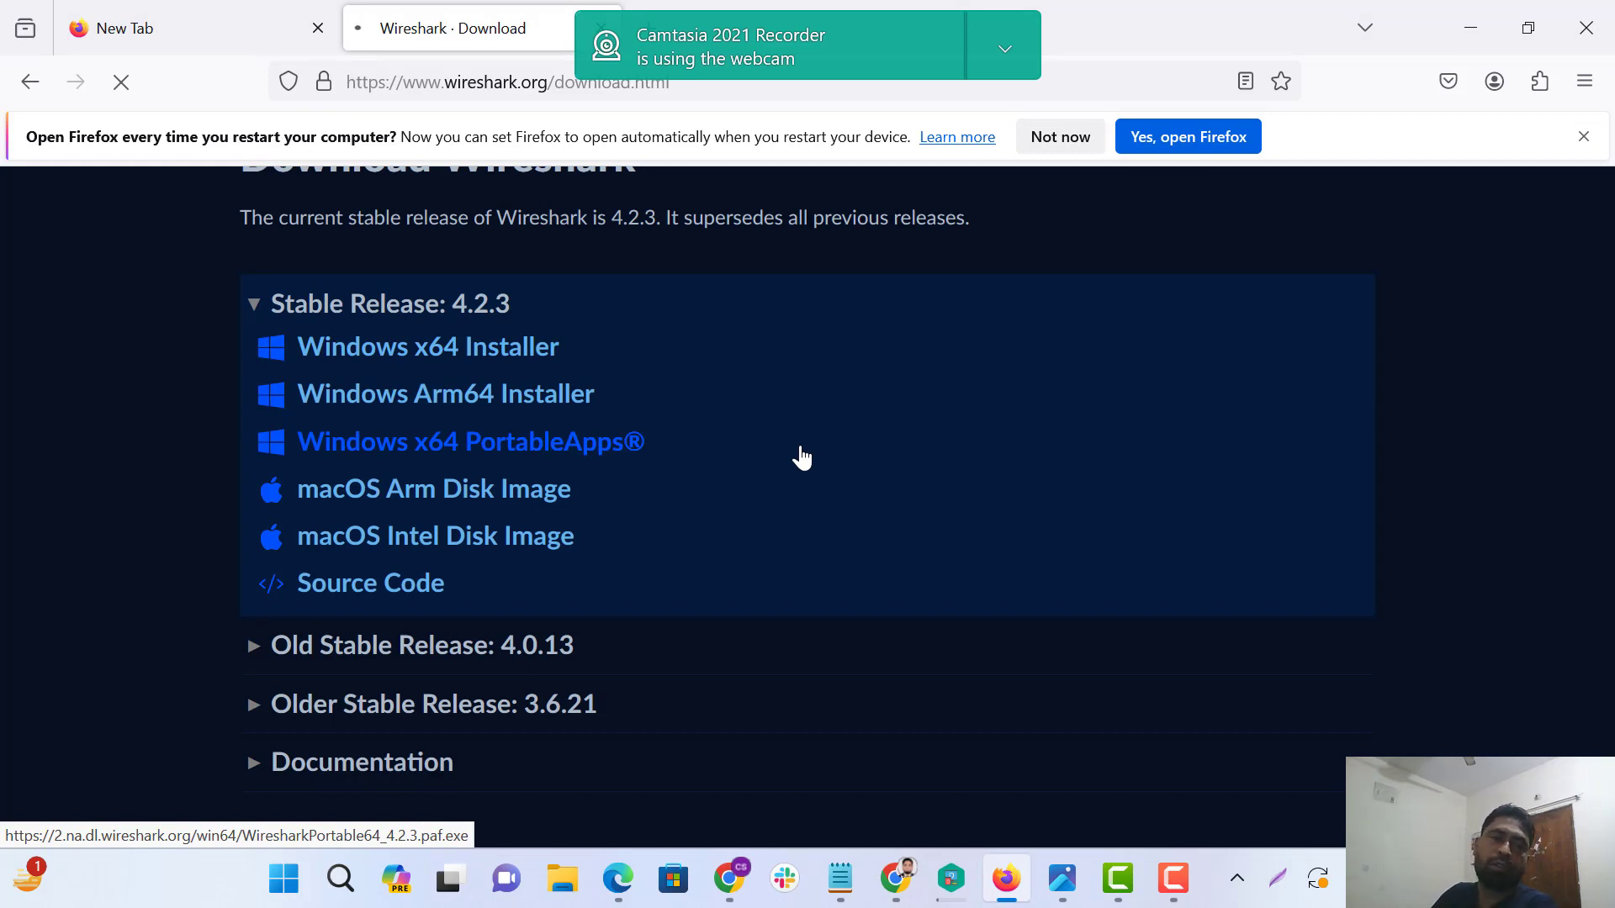
{"action": "scroll", "coordinate": [884, 497], "scroll_direction": "up", "scroll_amount": 2}
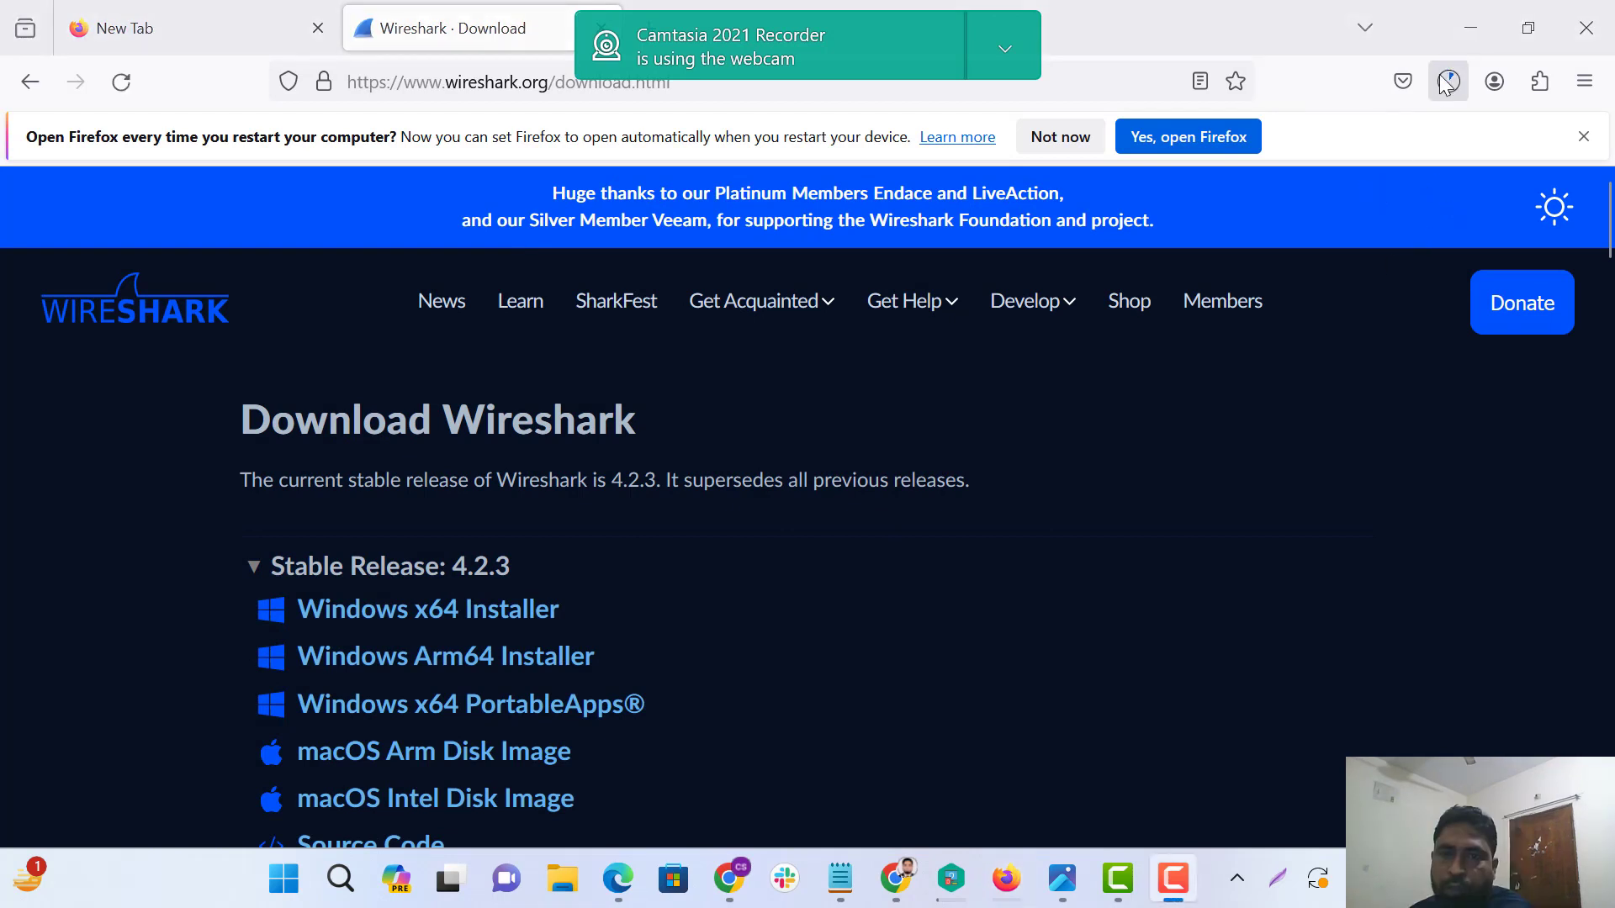
{"action": "left_click", "coordinate": [1448, 84]}
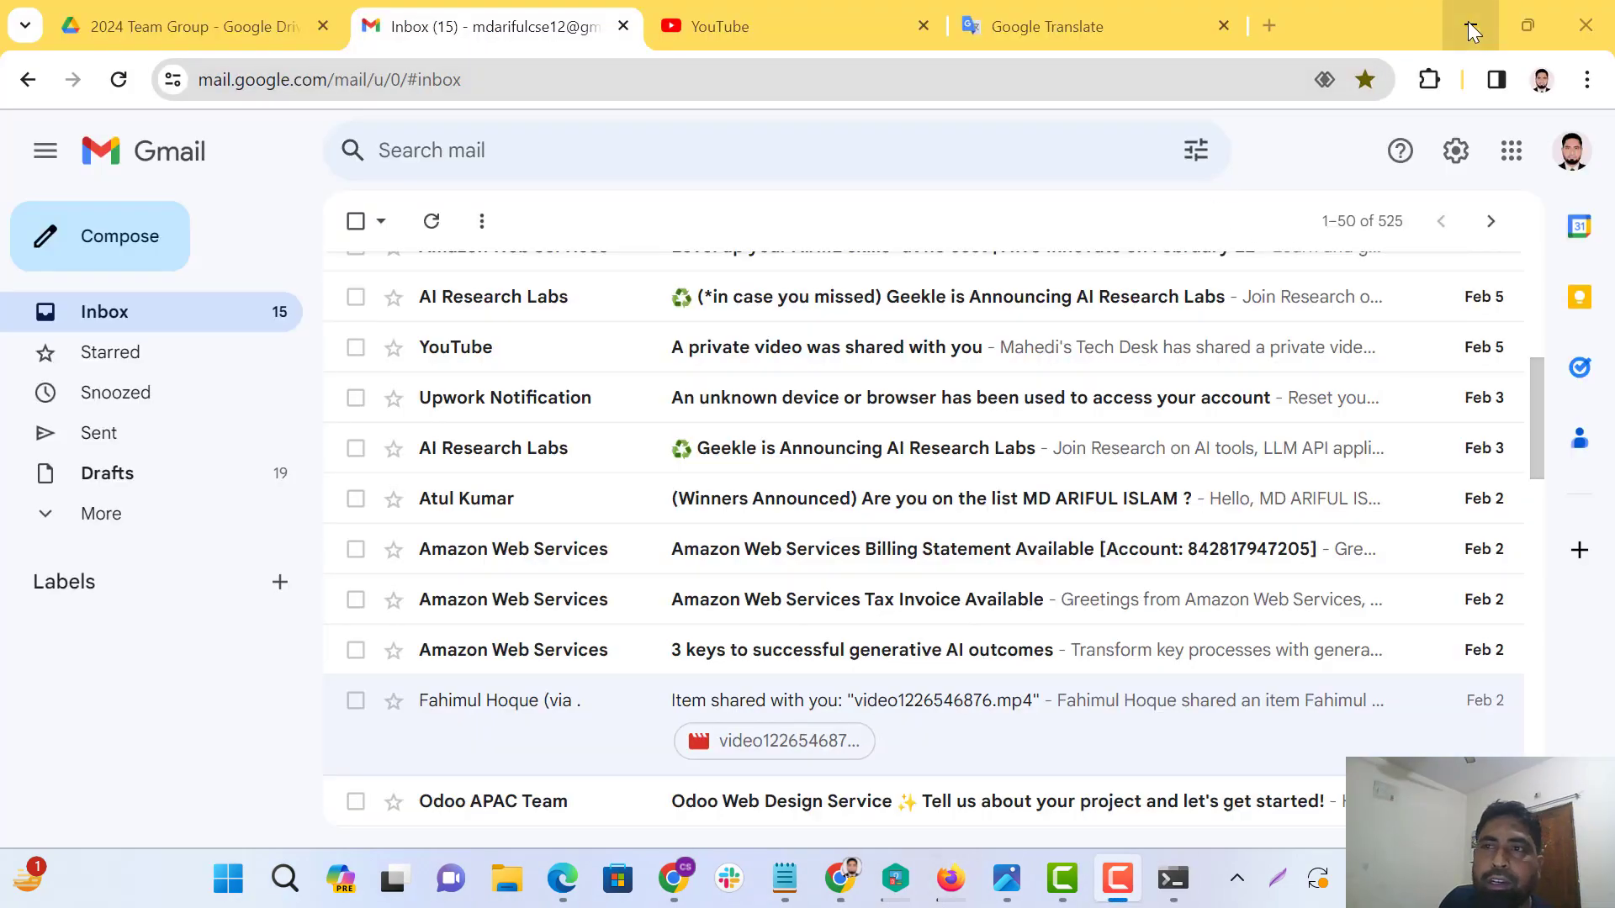
{"action": "left_click", "coordinate": [1438, 23]}
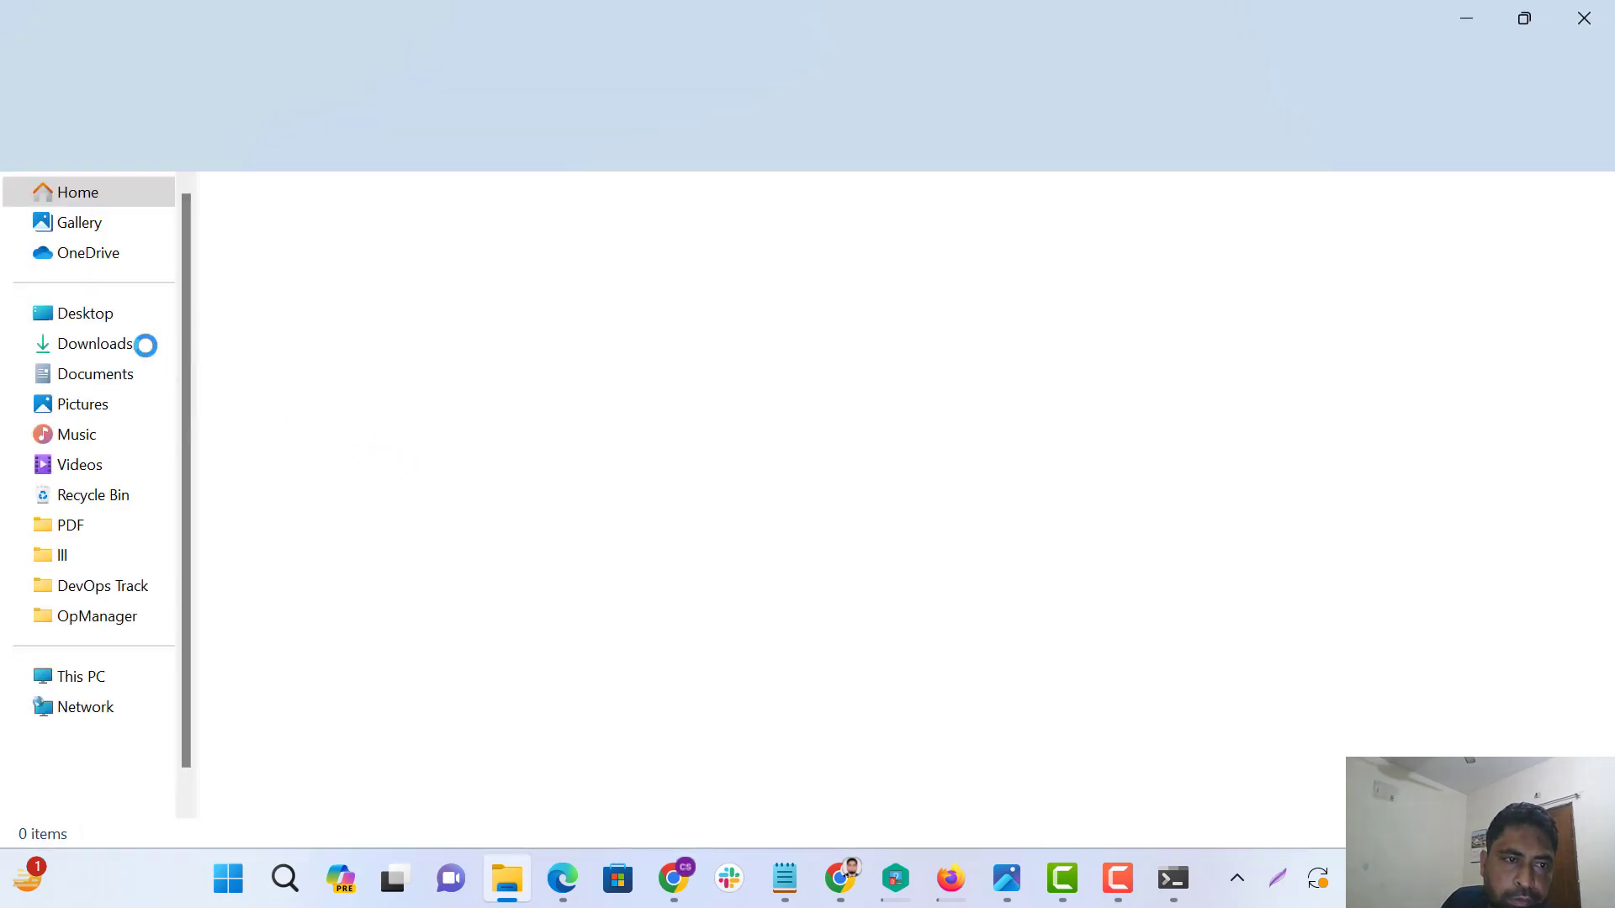
Run Wireshark-4.2.3-x64.exe from the Downloads folder.
{"action": "left_click", "coordinate": [136, 343]}
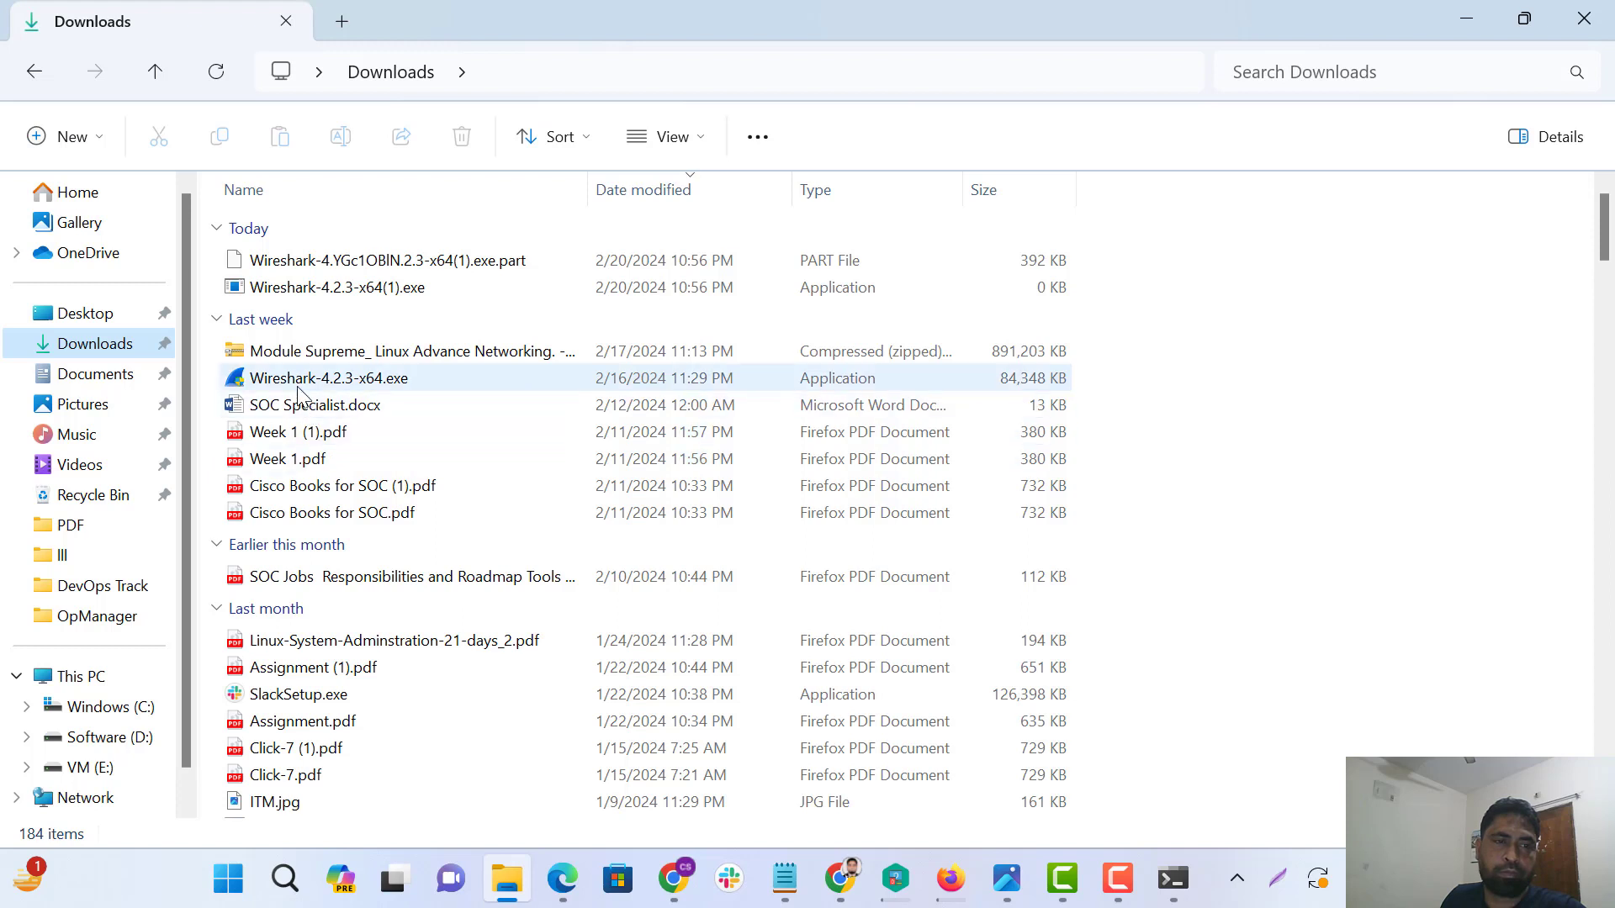
{"action": "left_click", "coordinate": [299, 391]}
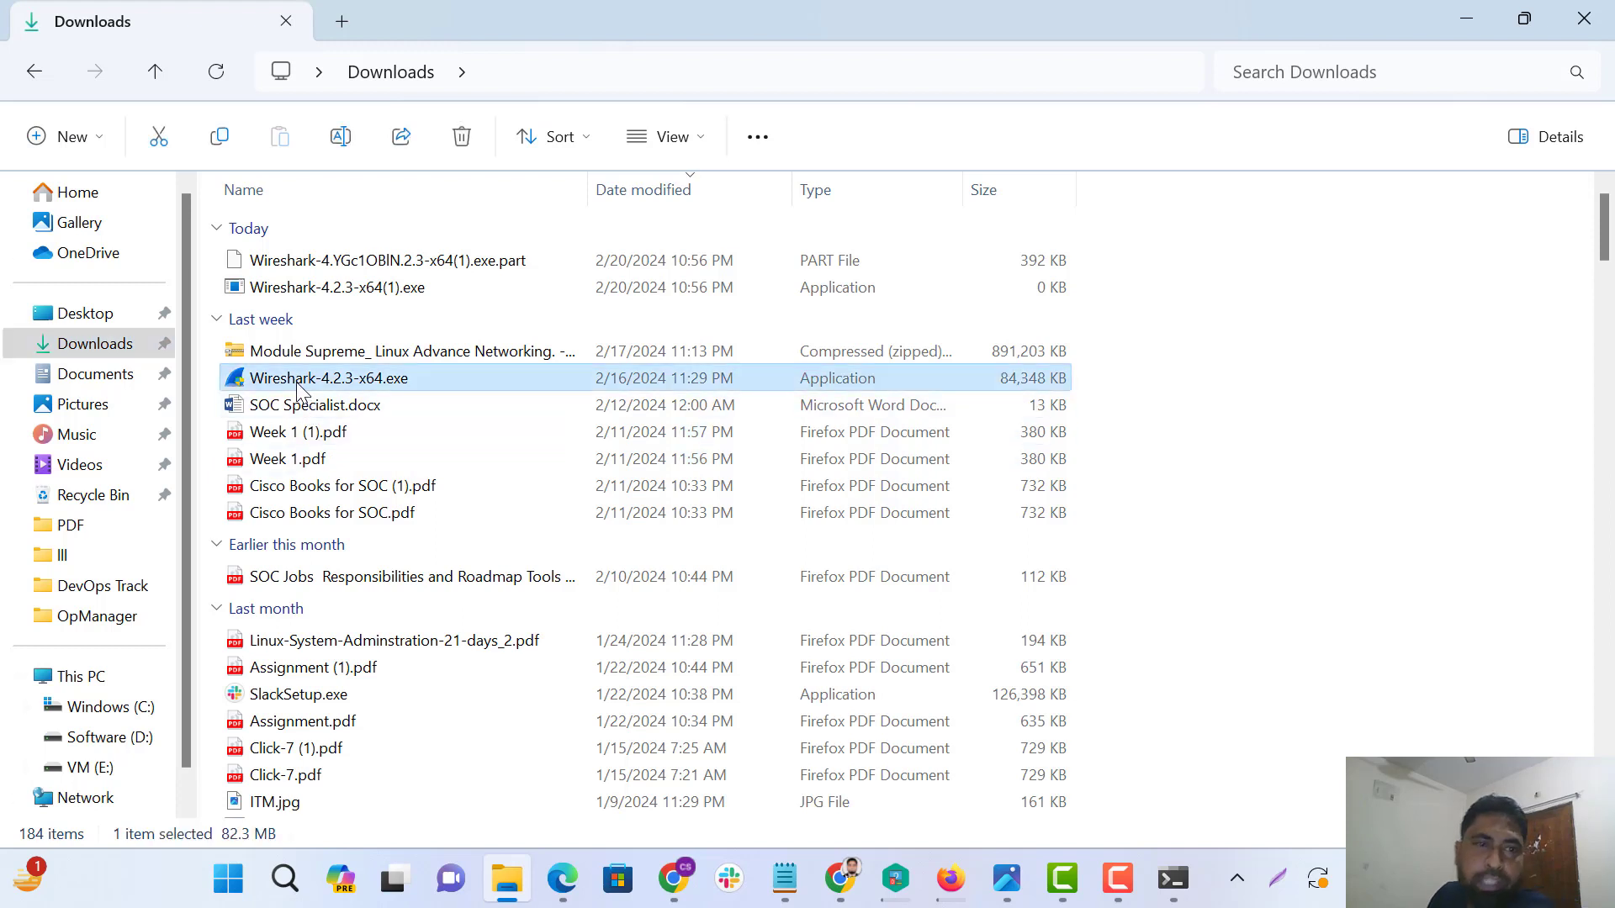
{"action": "double_click", "coordinate": [299, 391]}
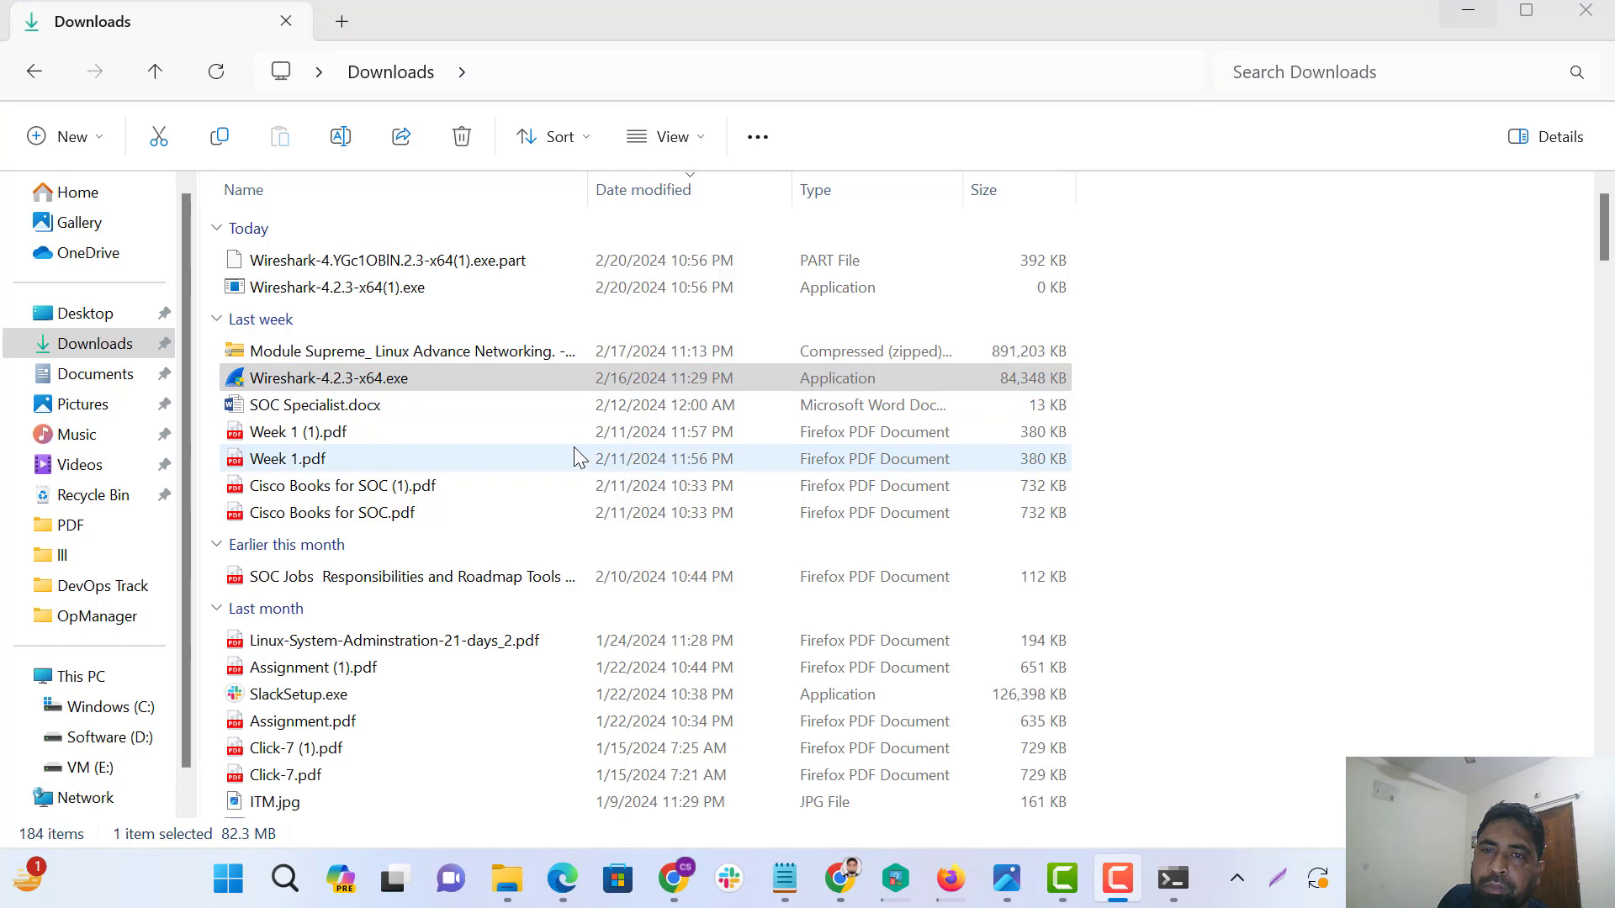
{"action": "left_click", "coordinate": [360, 379]}
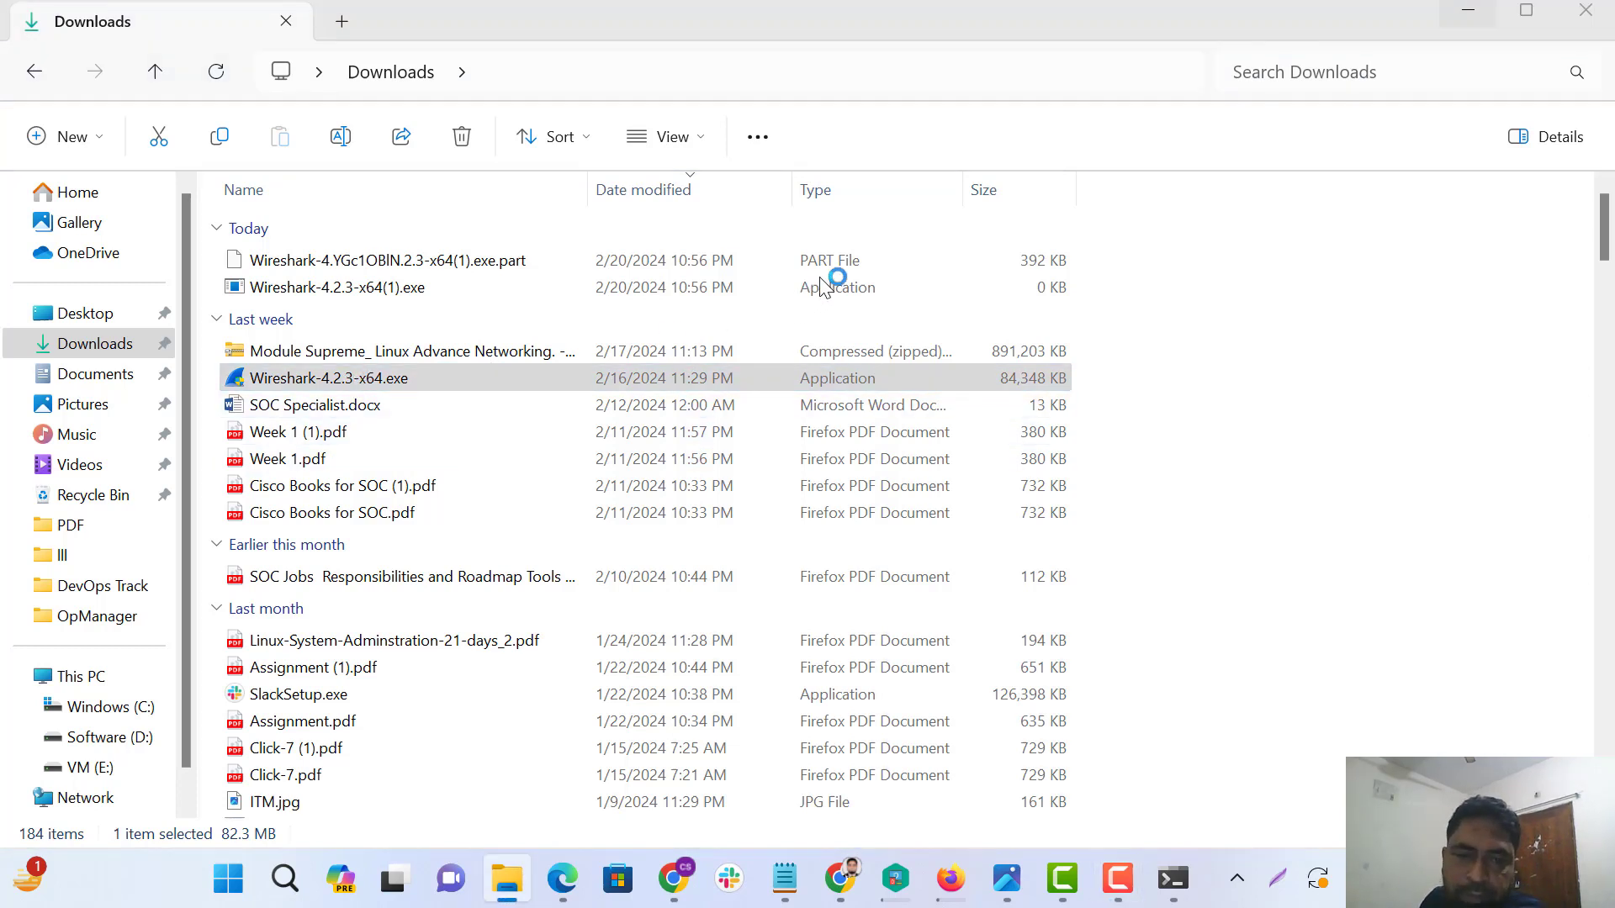
Acknowledge the GPL and keep the default components, shortcuts and install folder.
{"action": "left_click", "coordinate": [1470, 18]}
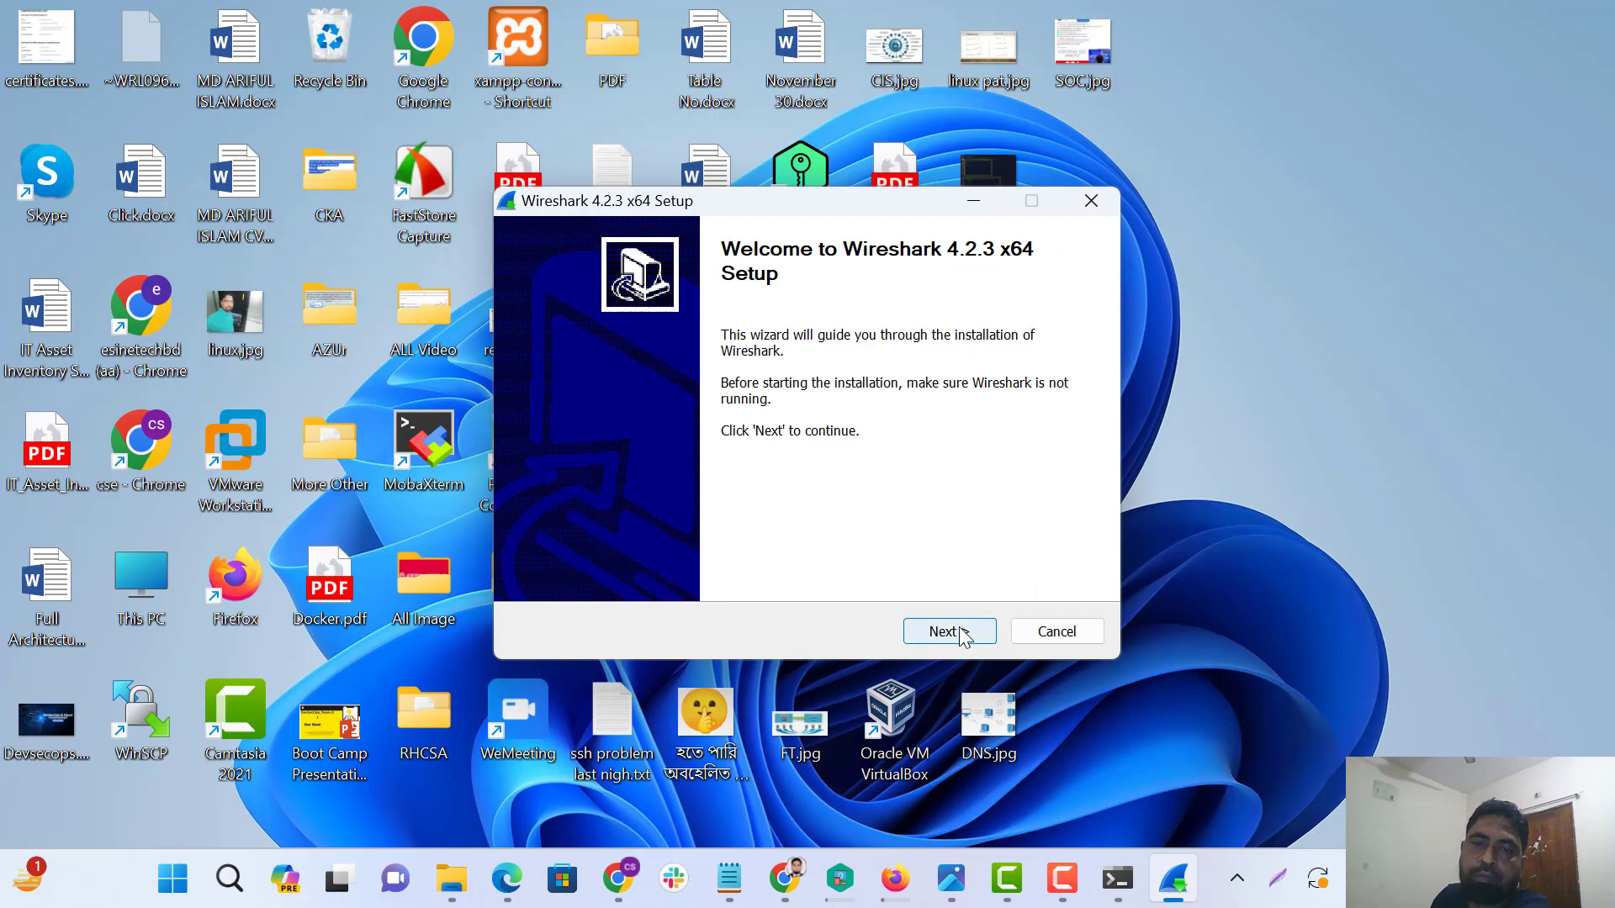
{"action": "left_click", "coordinate": [962, 634]}
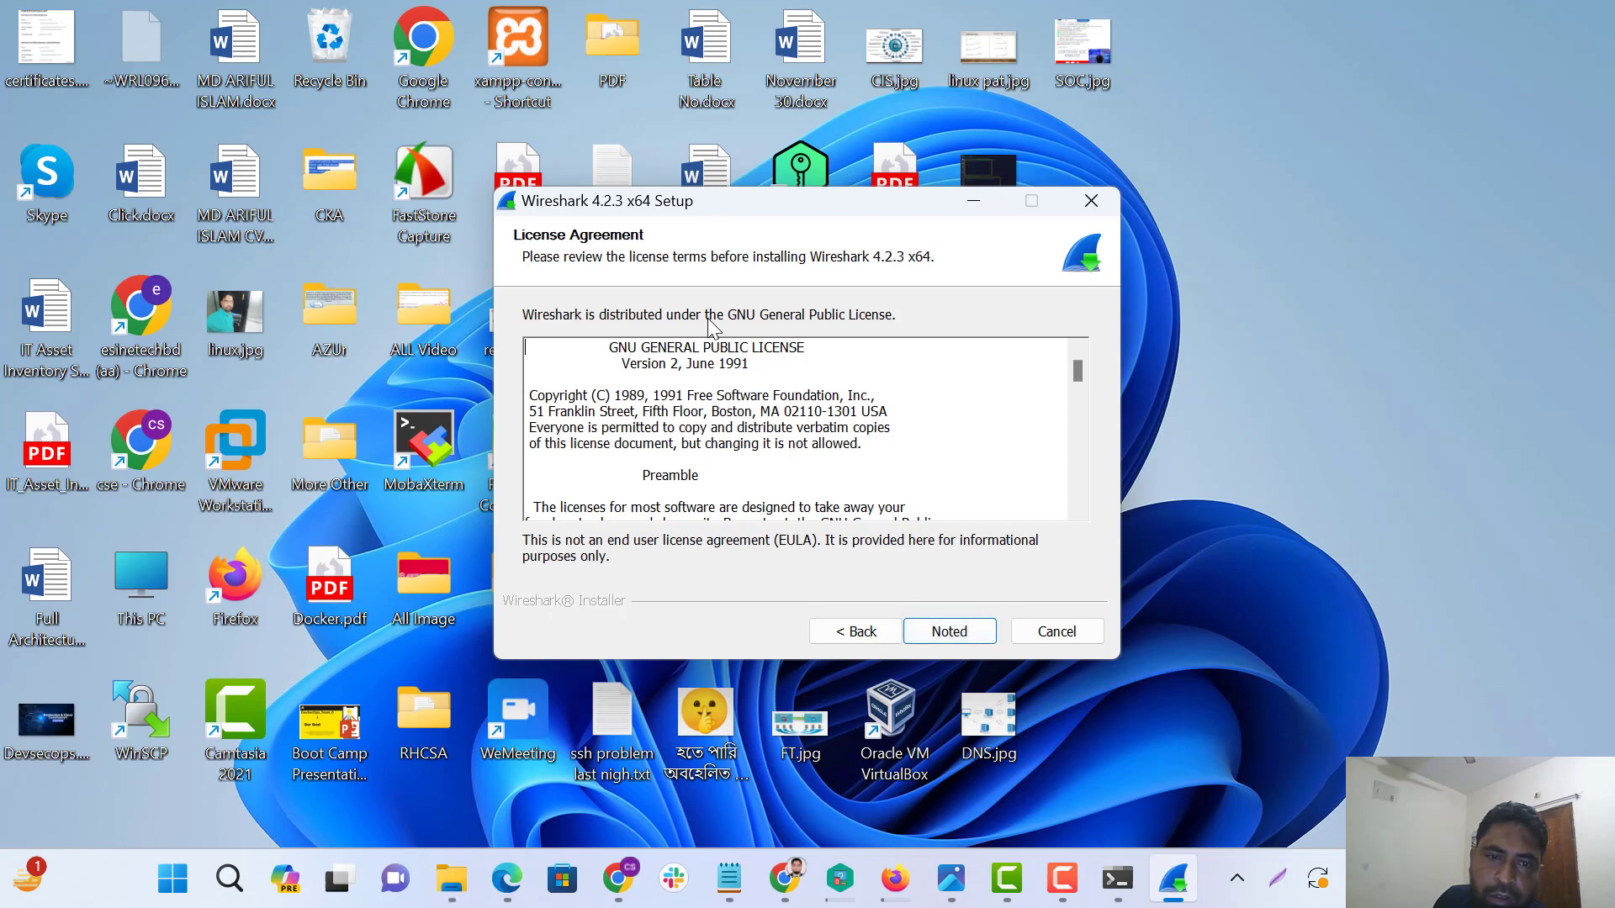
{"action": "left_click", "coordinate": [943, 641]}
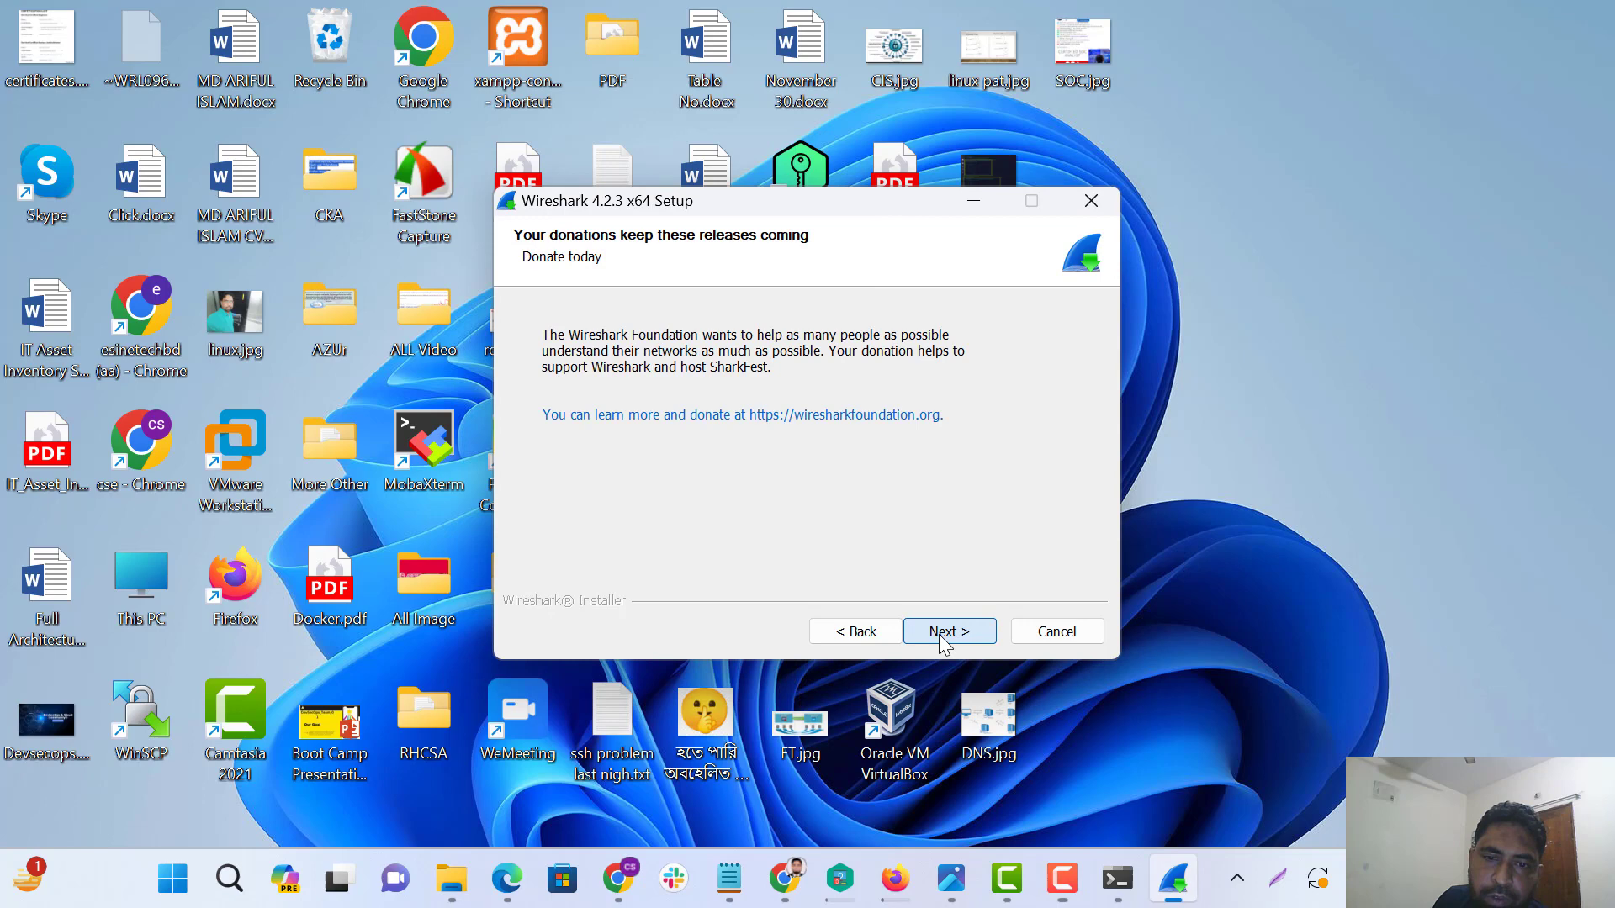
{"action": "left_click", "coordinate": [947, 644]}
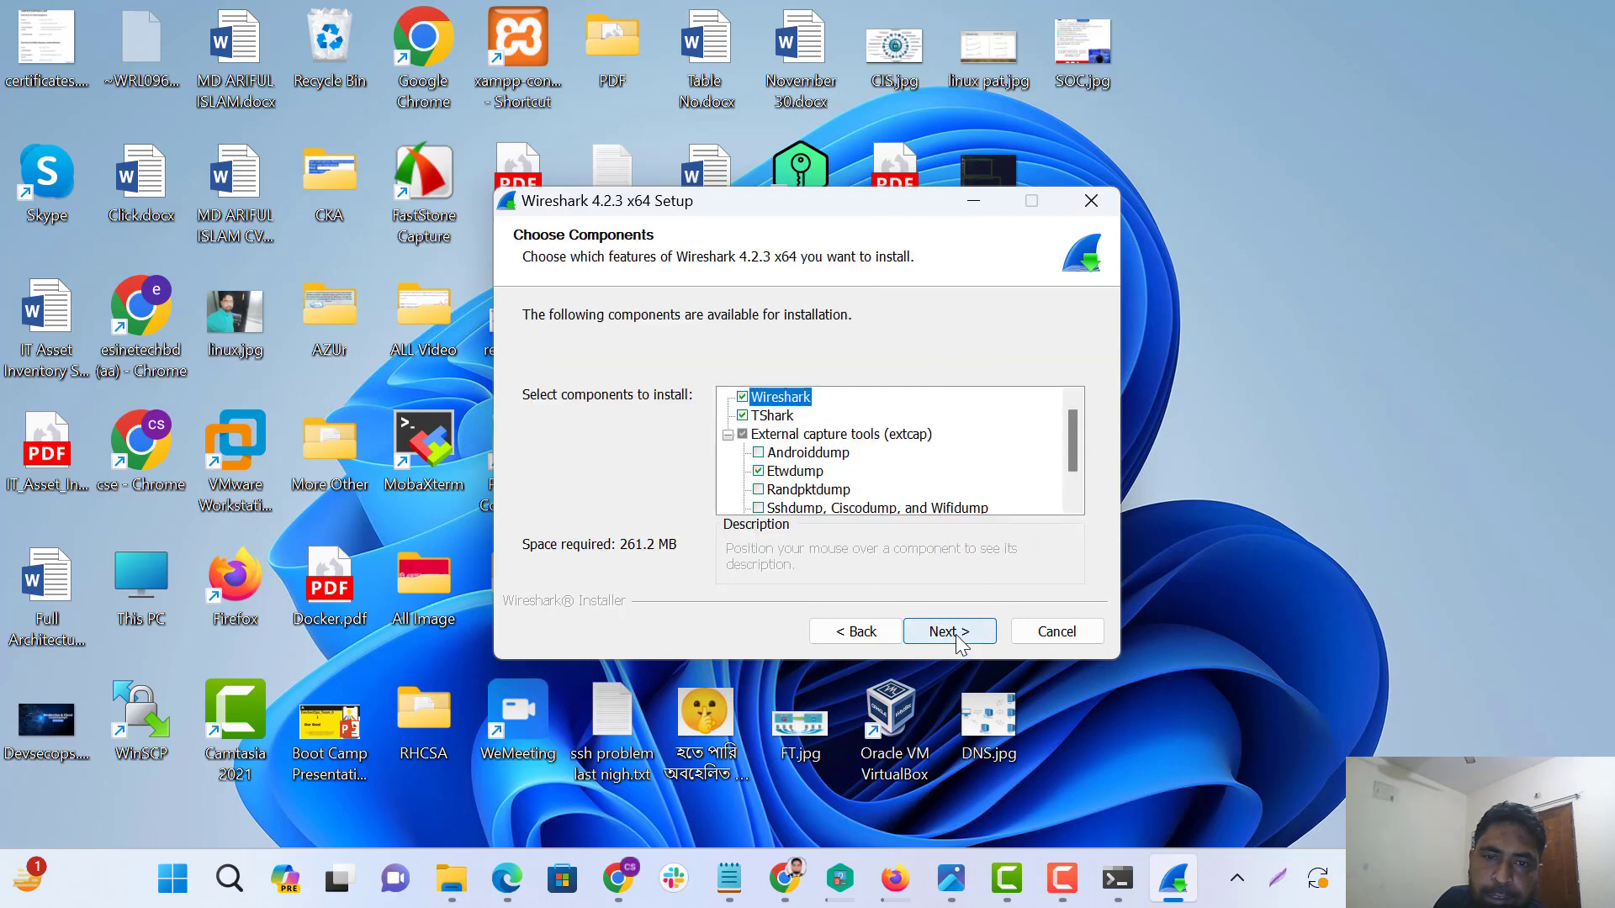
{"action": "left_click", "coordinate": [949, 637]}
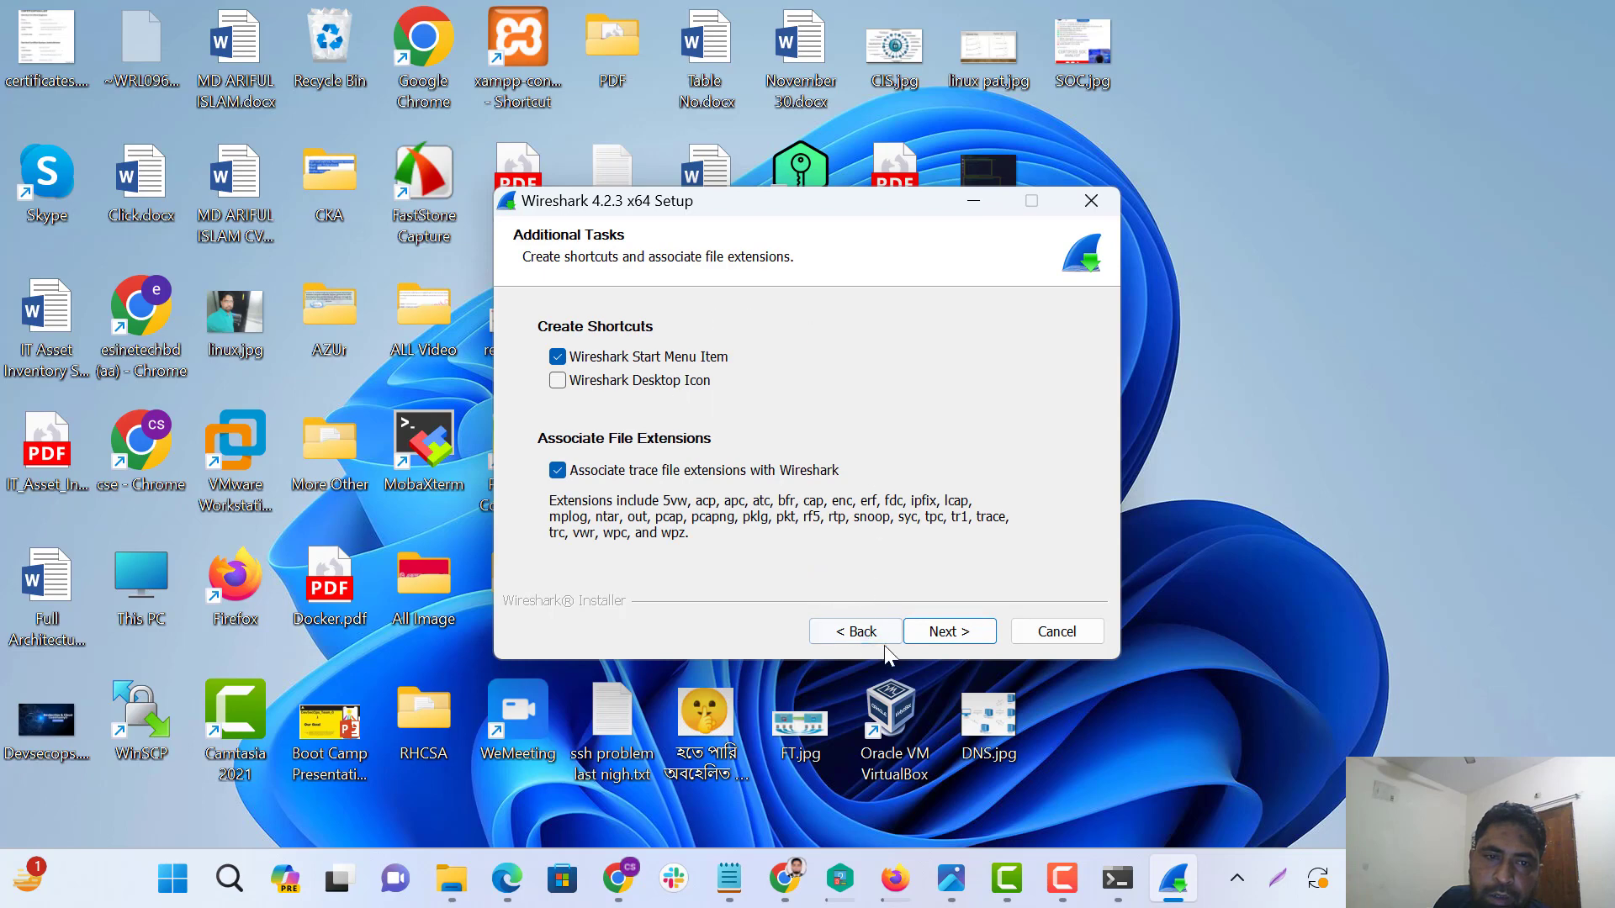
{"action": "left_click", "coordinate": [940, 645]}
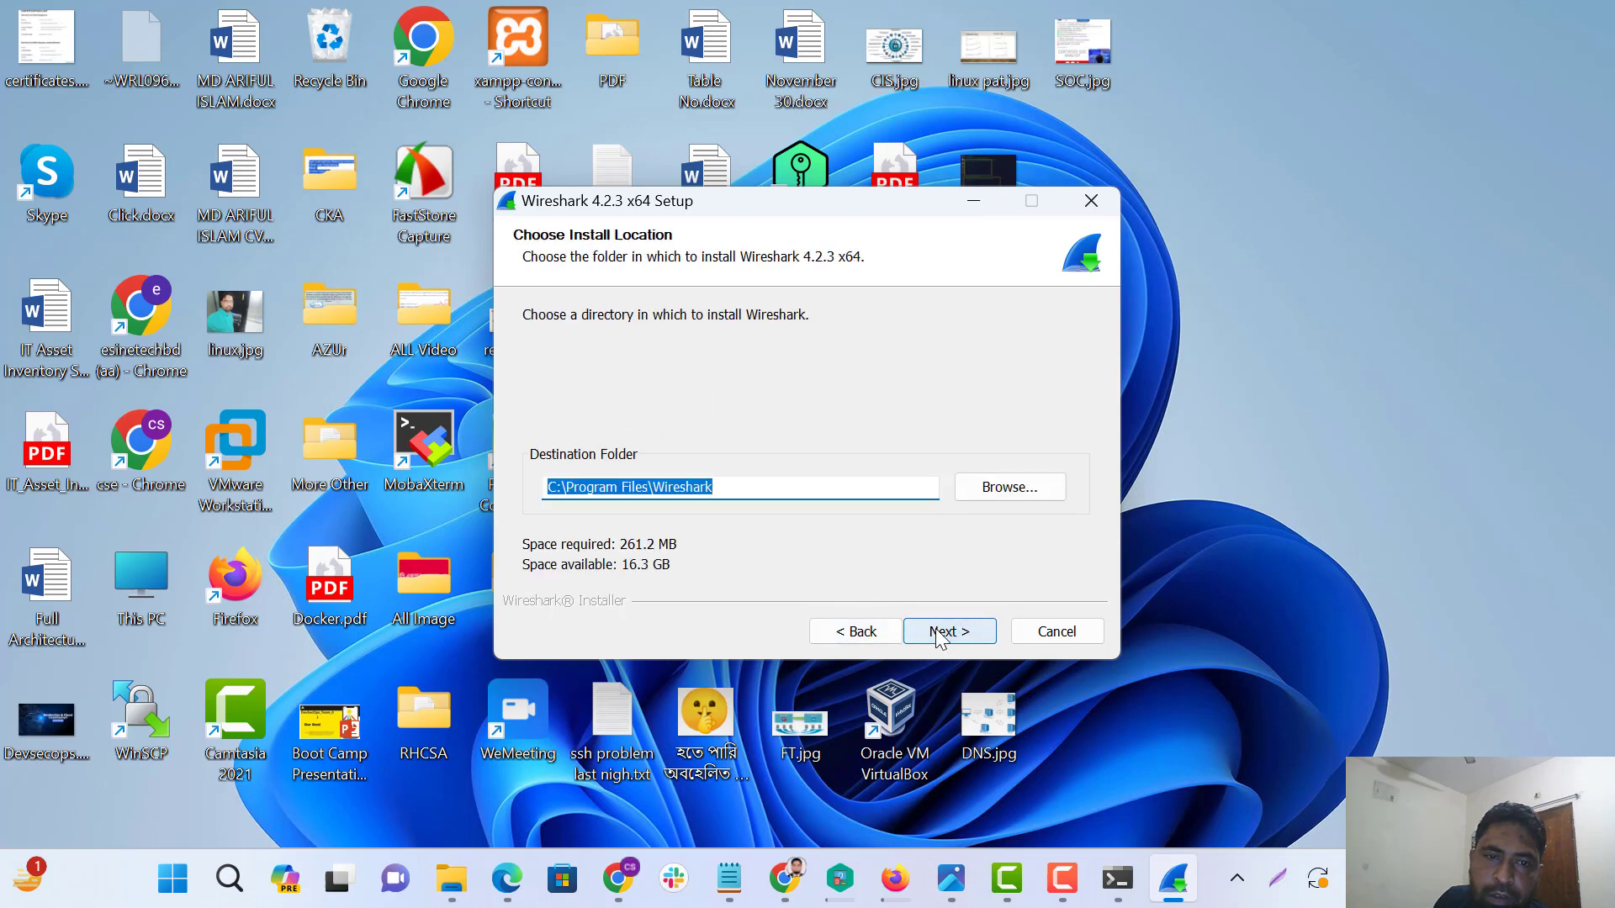
{"action": "left_click", "coordinate": [958, 638]}
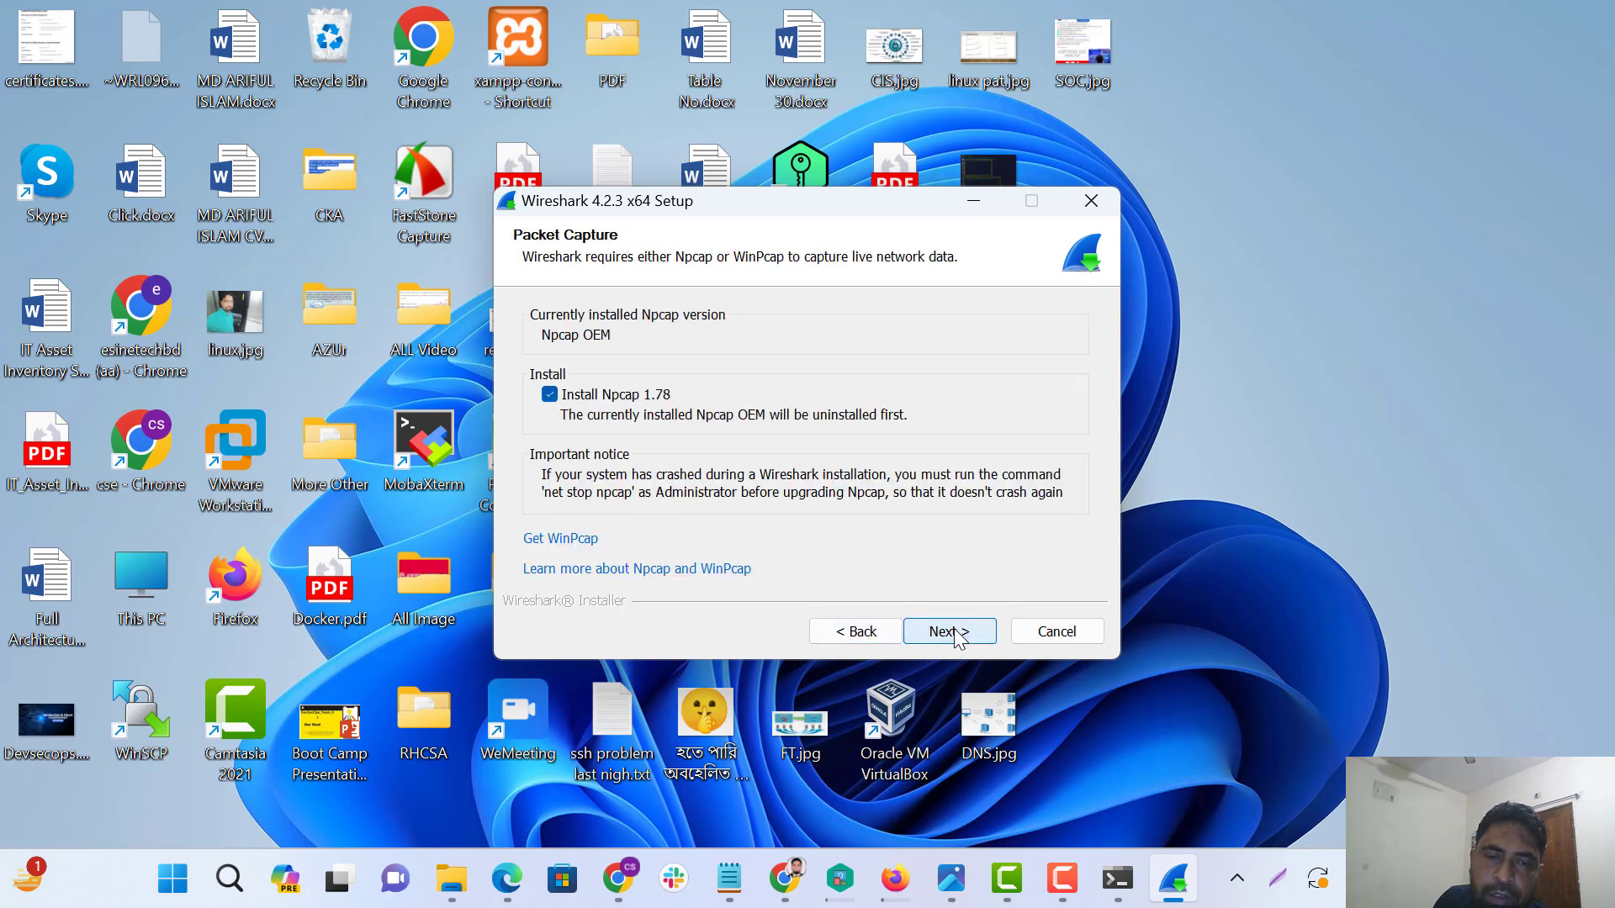
Keep Npcap 1.78, leave USBPcap 1.5.4.0 unchecked, and begin installing.
{"action": "left_click", "coordinate": [953, 637]}
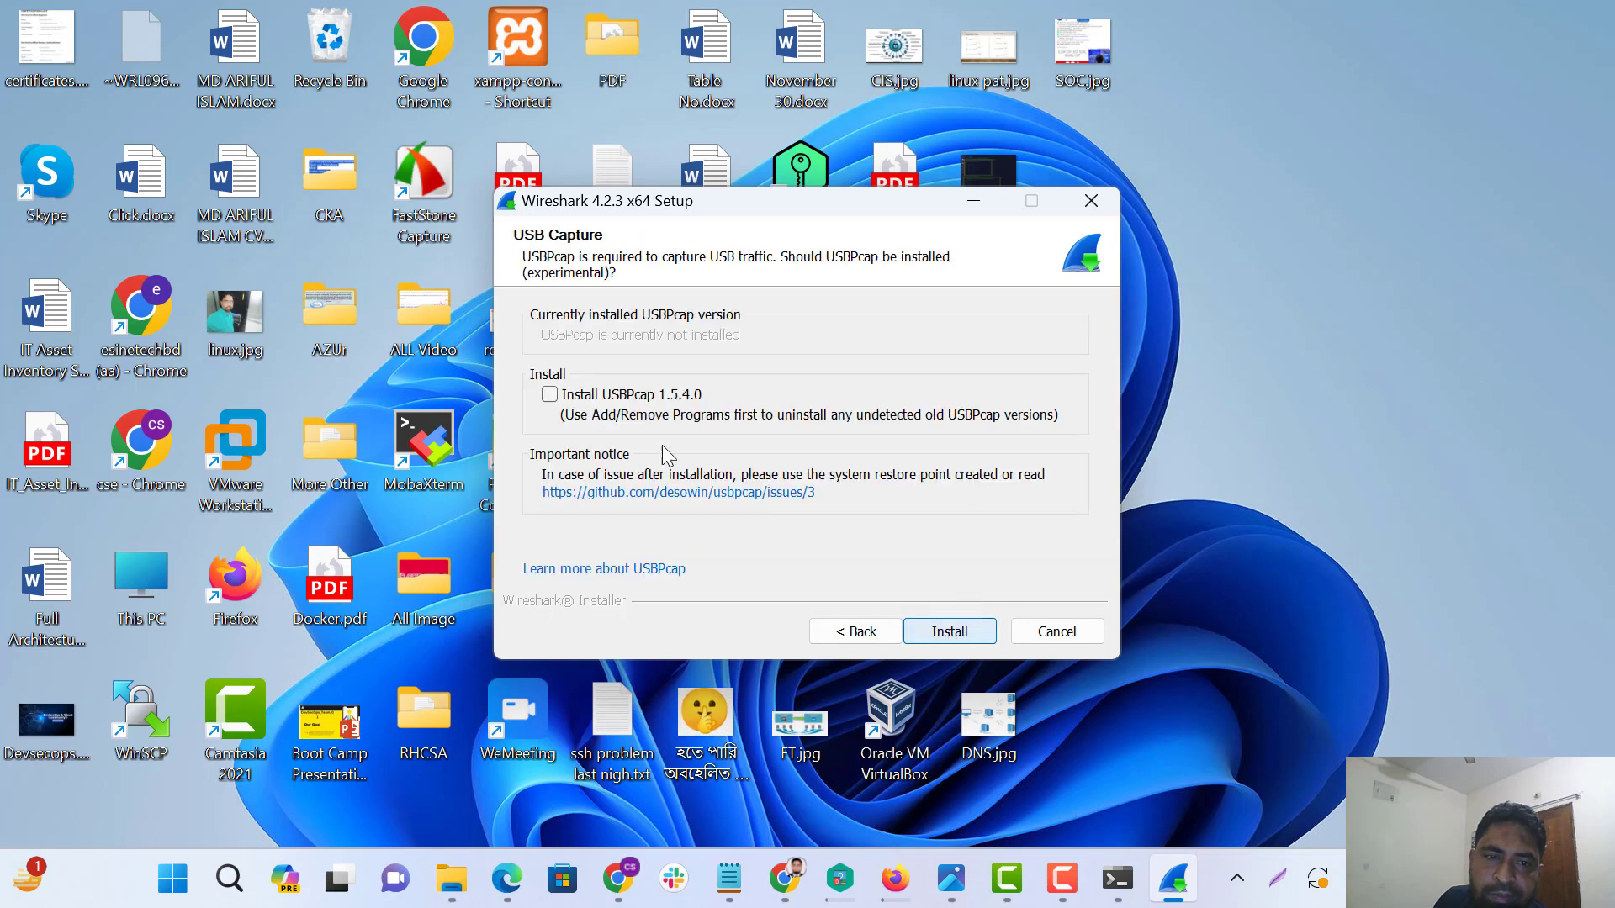
{"action": "left_click", "coordinate": [550, 396]}
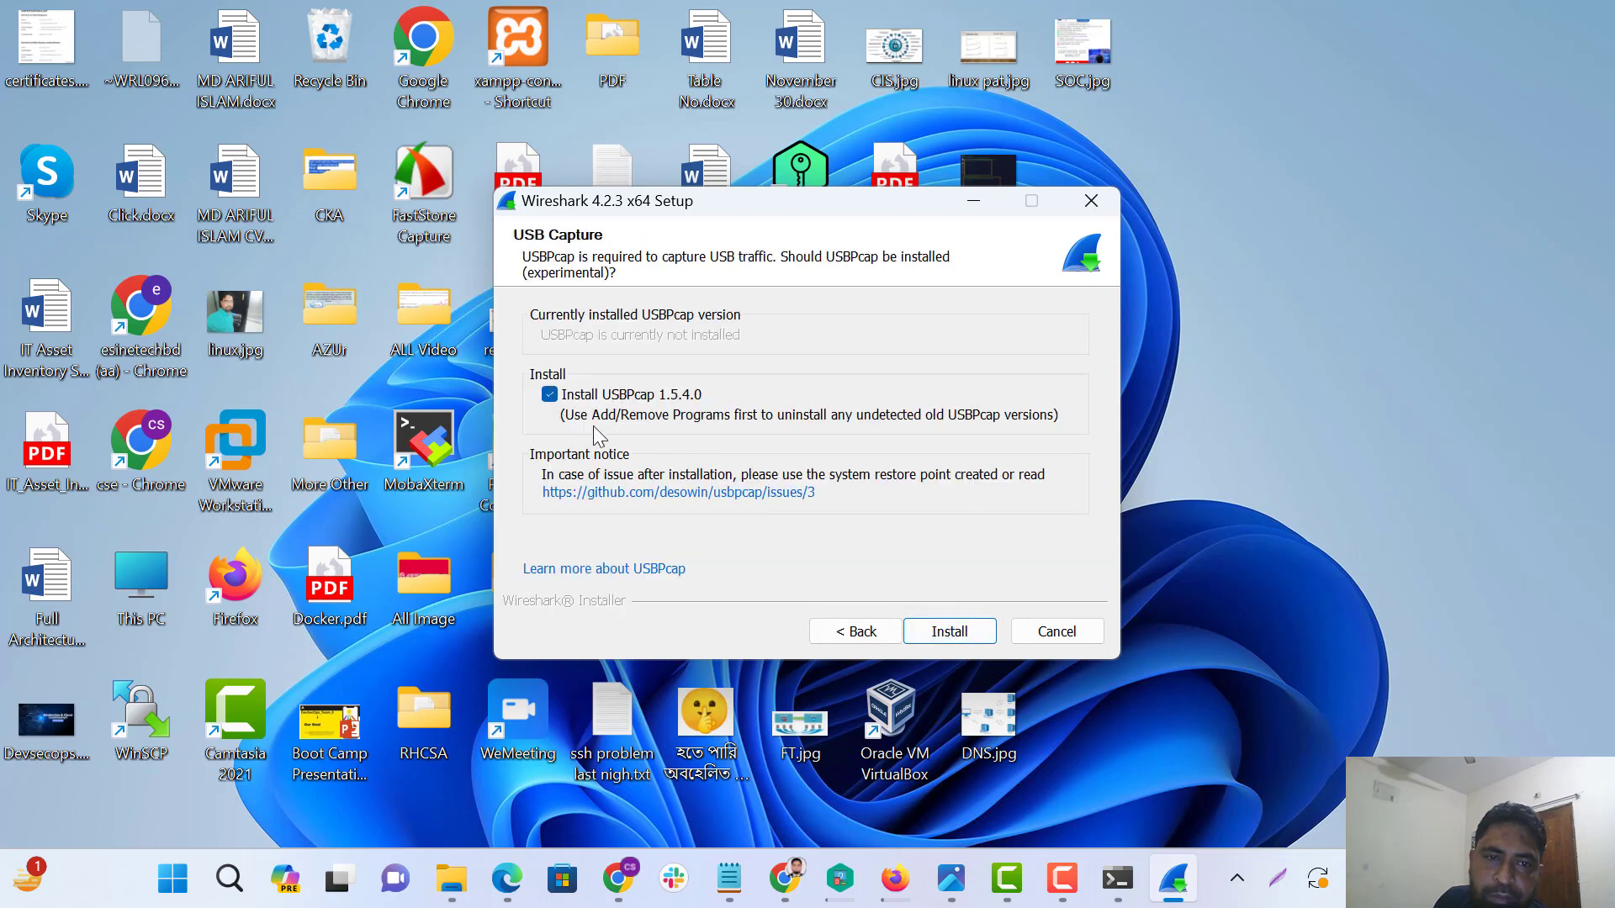
{"action": "left_click", "coordinate": [550, 396]}
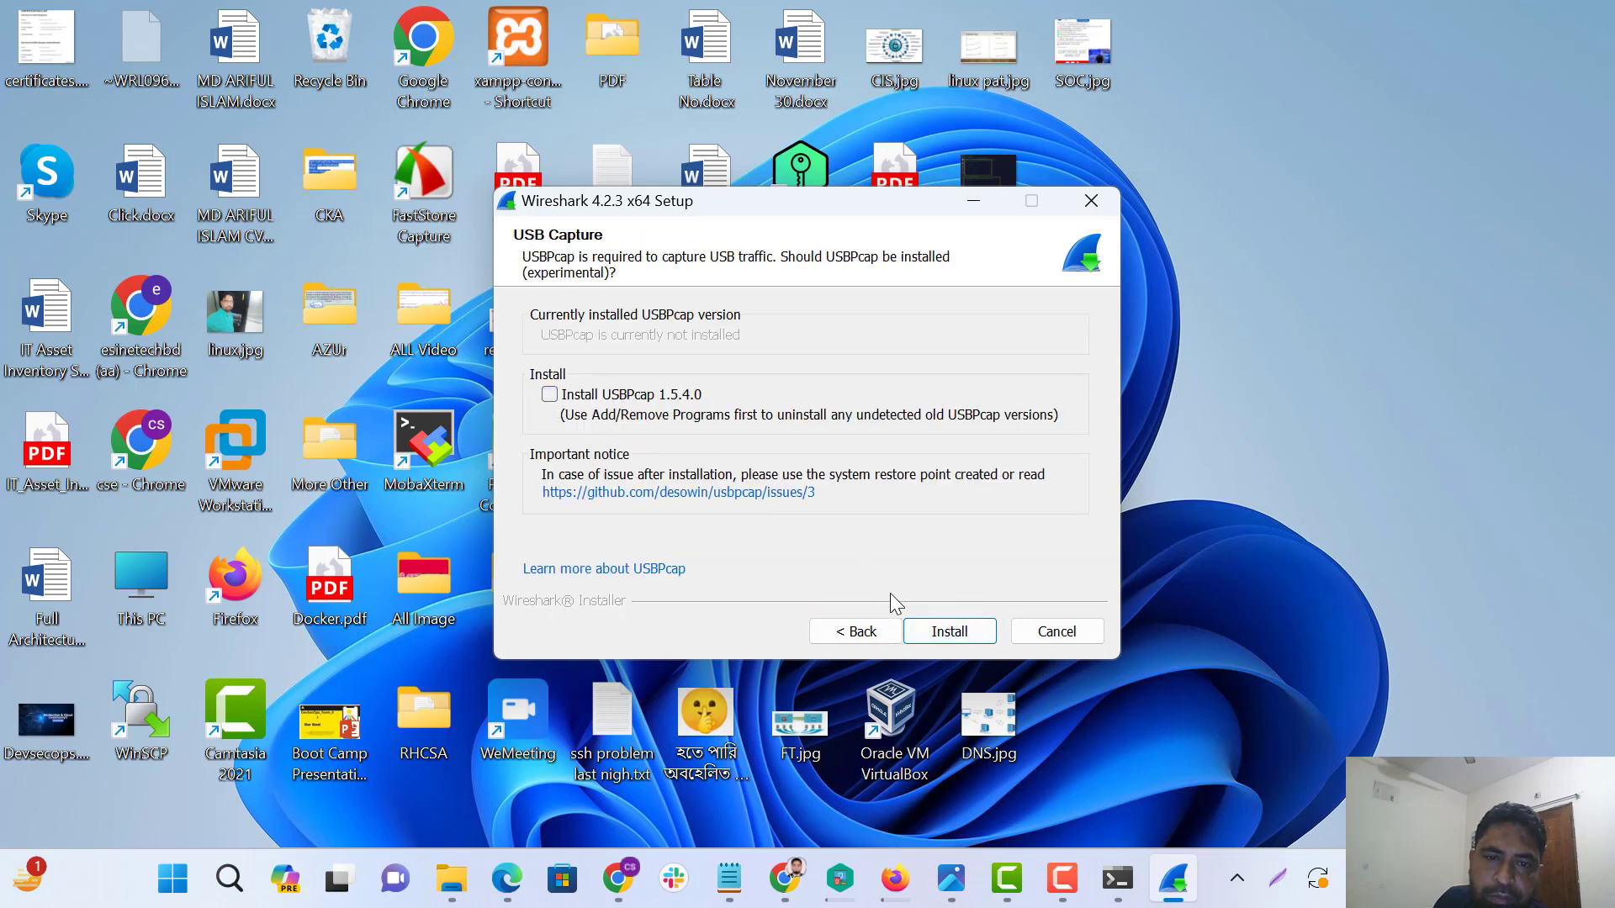
{"action": "left_click", "coordinate": [939, 635]}
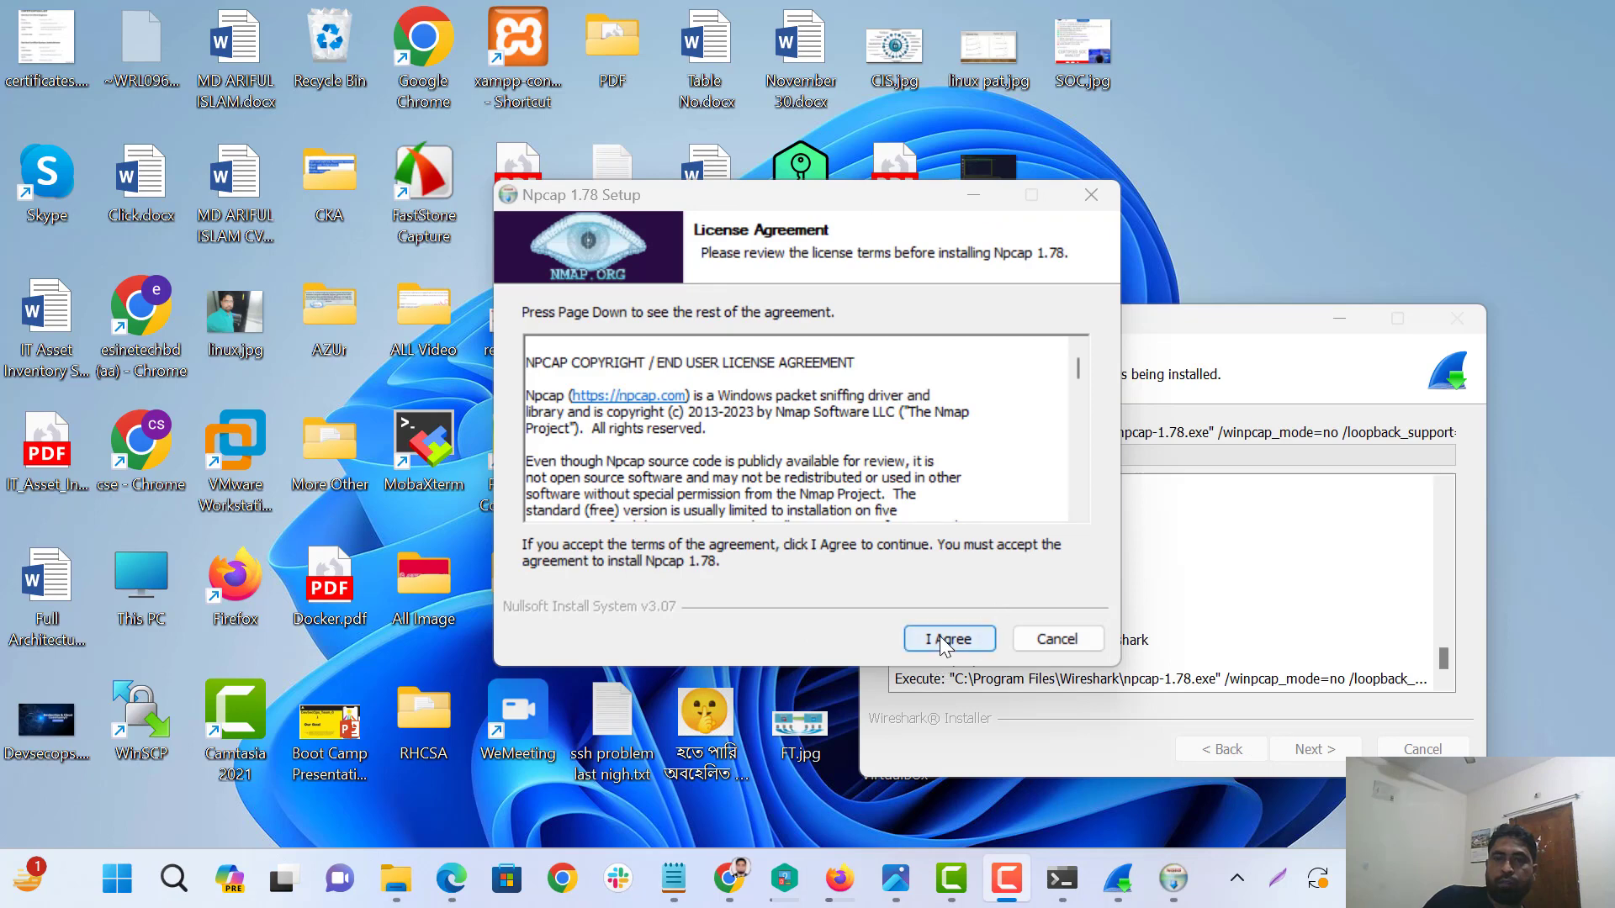
Accept the Npcap 1.78 license and install it with default options.
{"action": "left_click", "coordinate": [940, 635]}
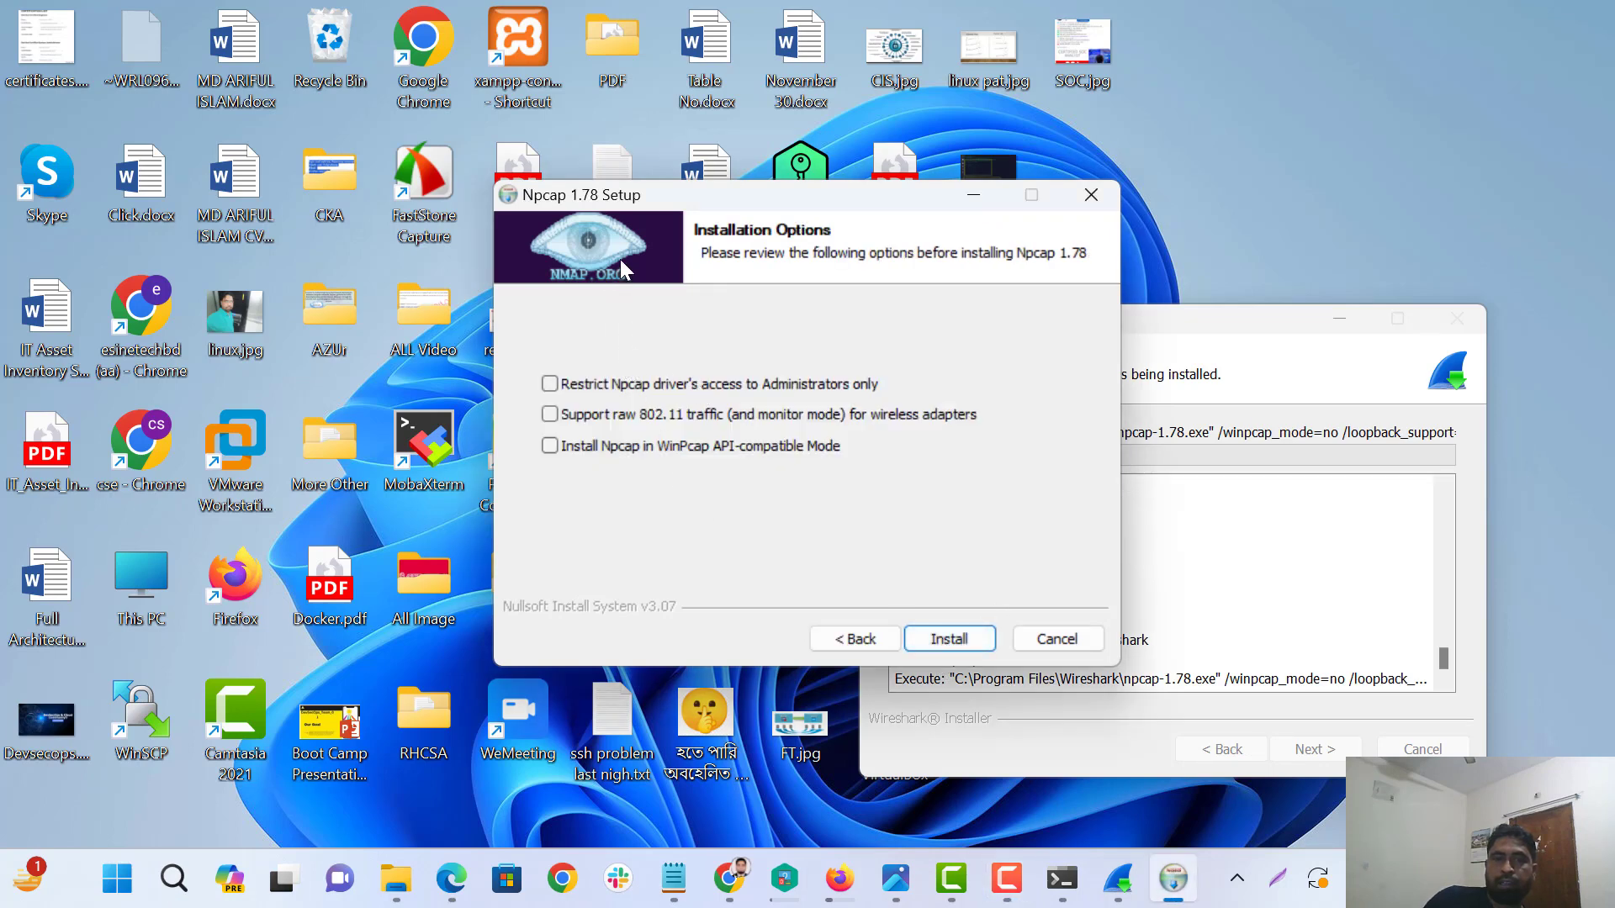
{"action": "left_click", "coordinate": [944, 639]}
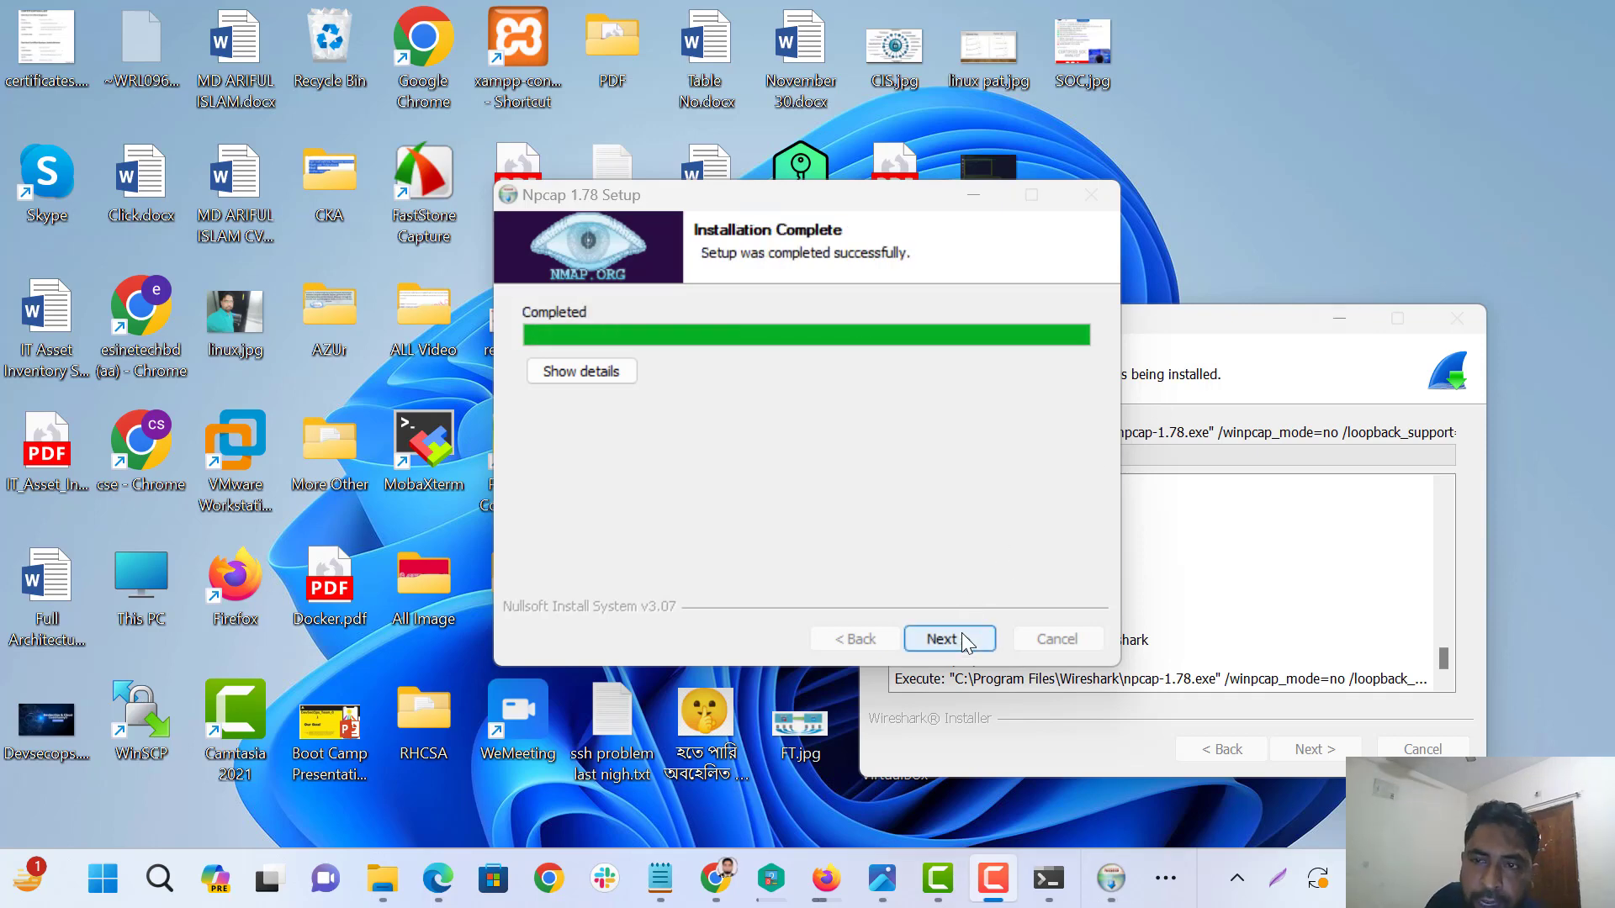
{"action": "left_click", "coordinate": [962, 640]}
{"action": "left_click", "coordinate": [948, 637]}
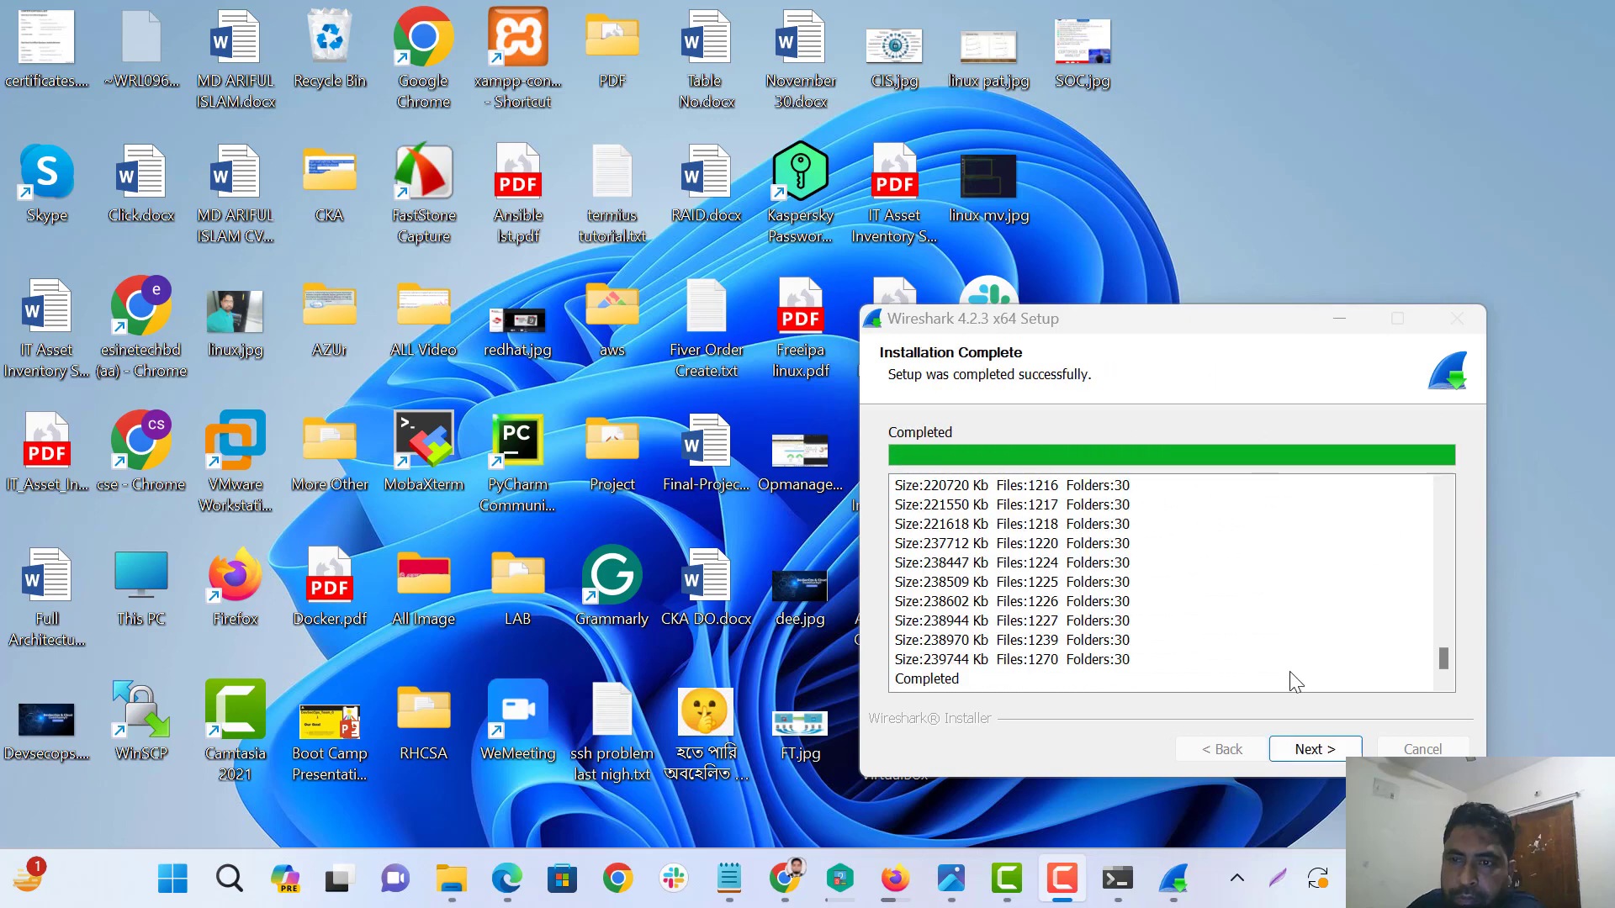
Choose 'I want to manually reboot later' and finish the Wireshark installer.
{"action": "left_click", "coordinate": [1302, 752]}
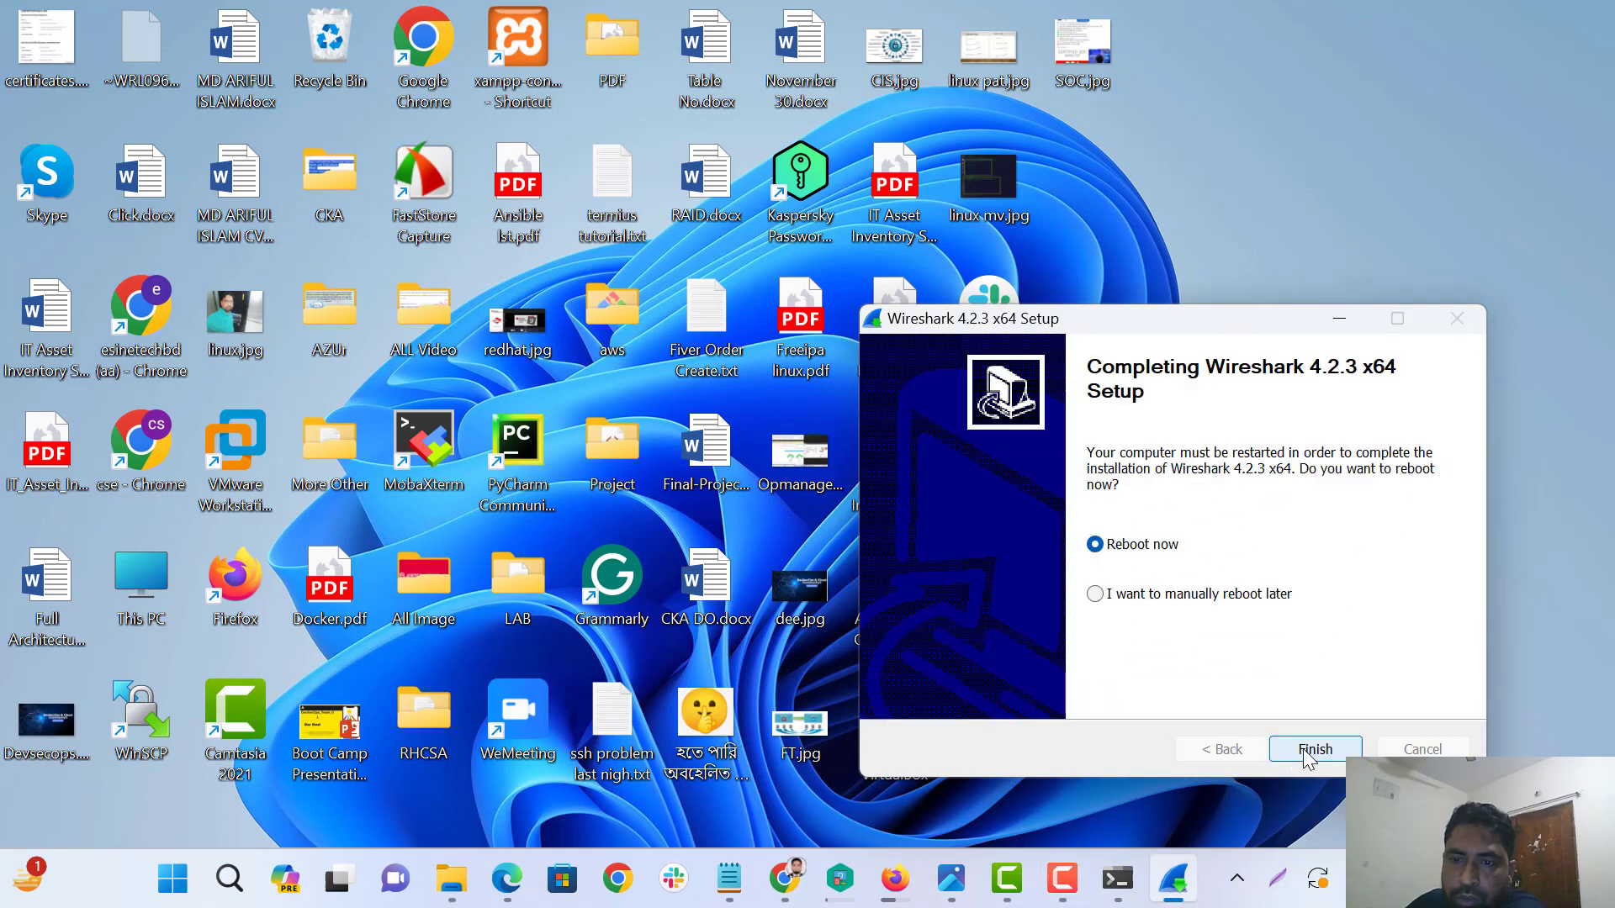
{"action": "left_click", "coordinate": [1121, 602]}
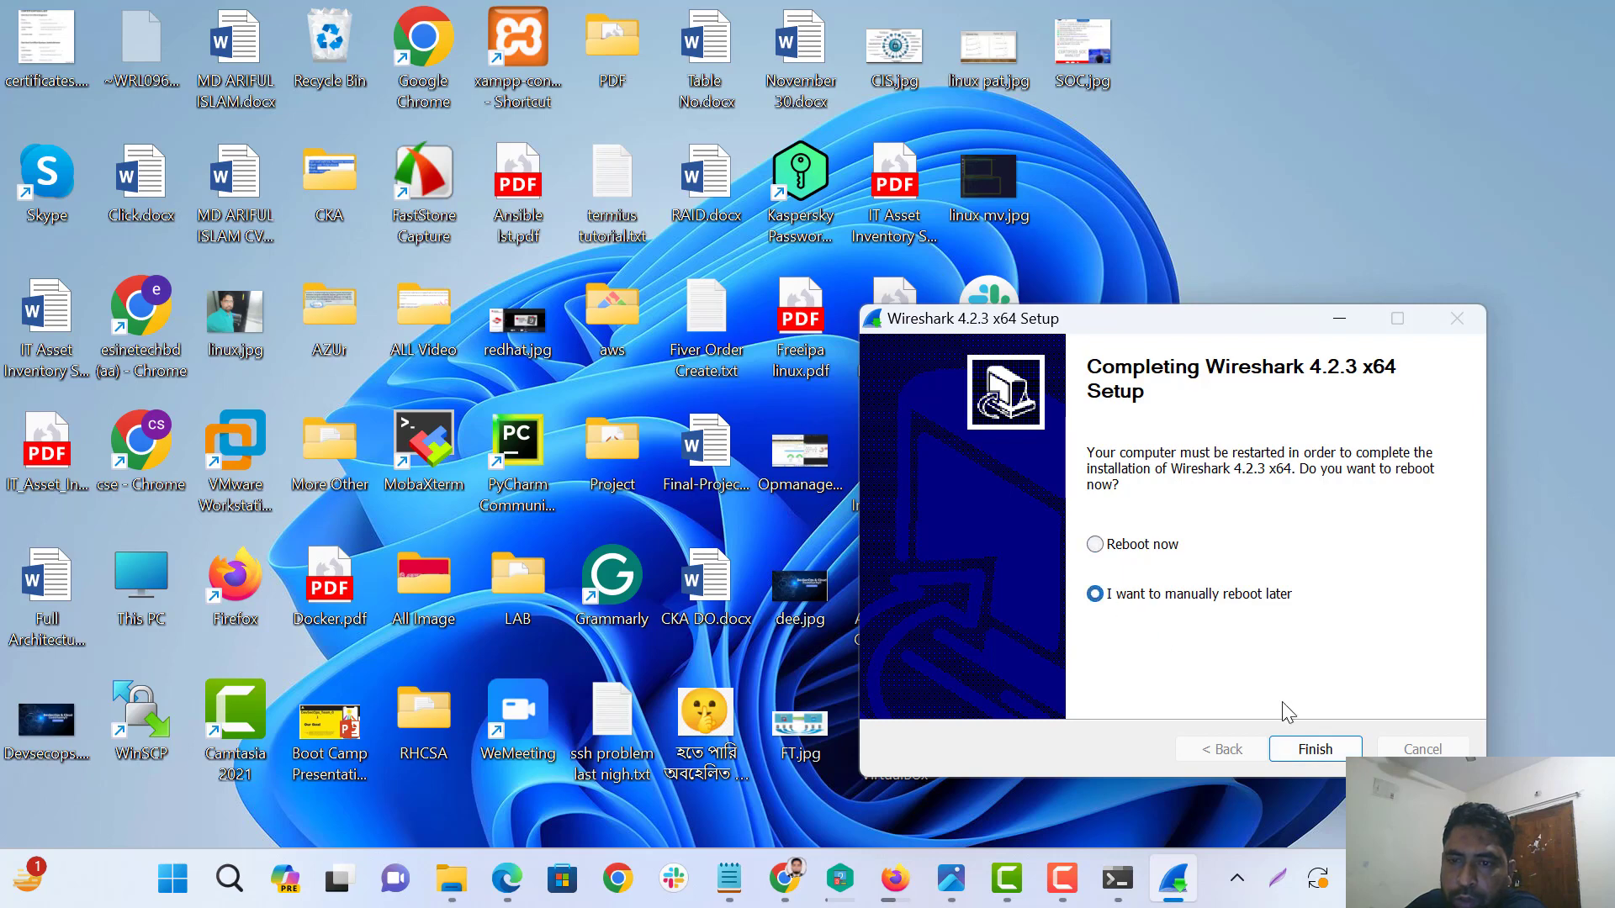
{"action": "left_click", "coordinate": [1288, 747]}
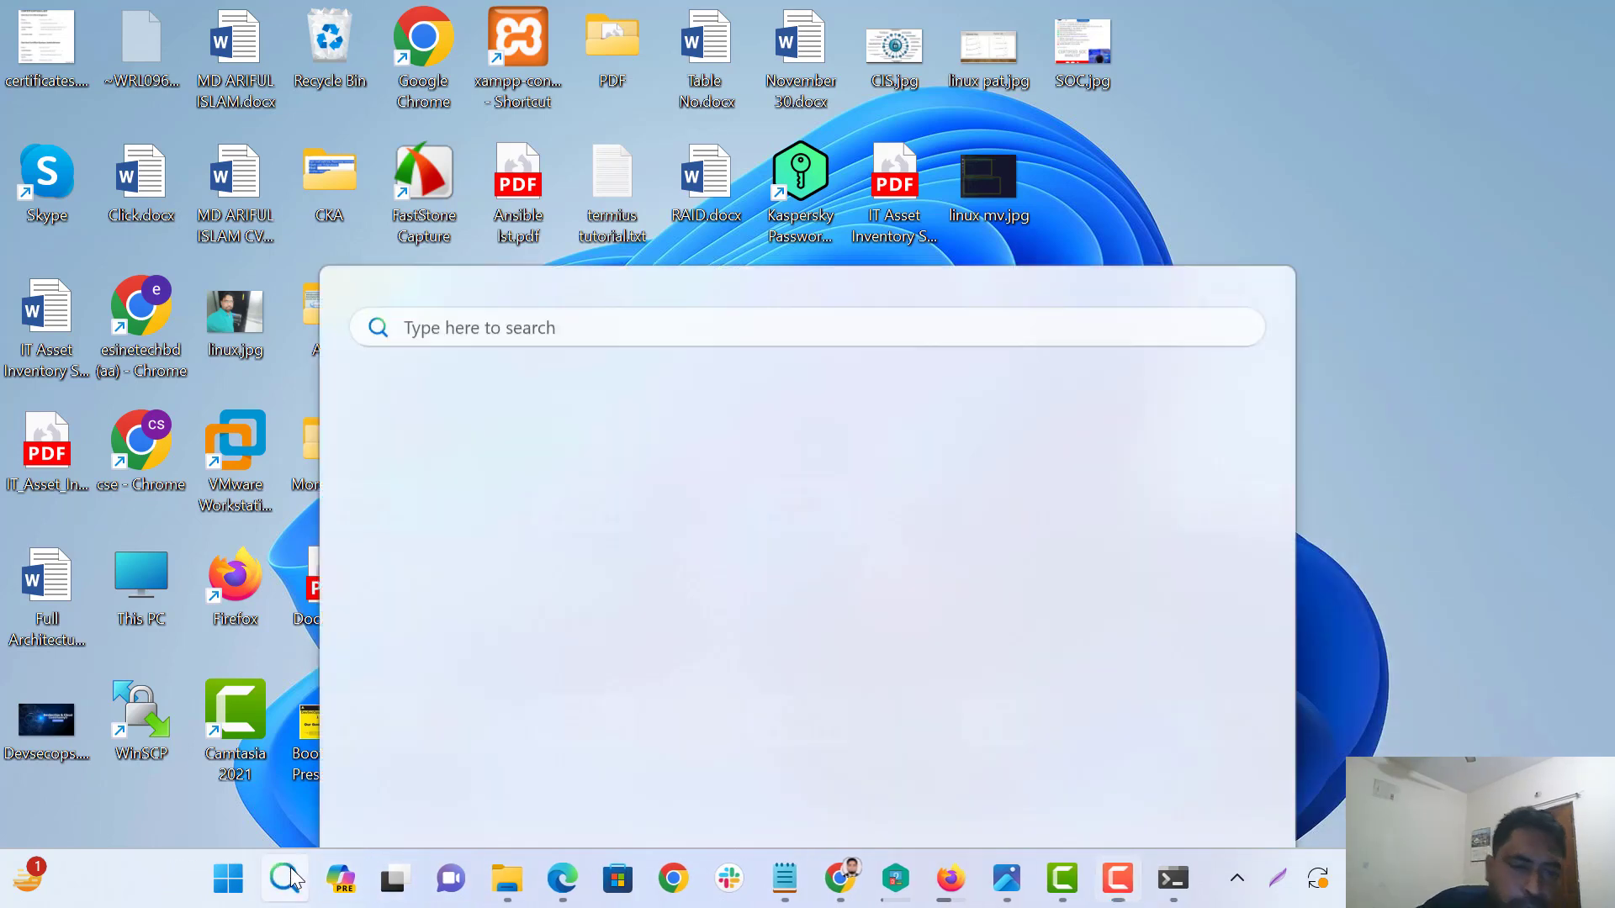
Launch Wireshark from Windows search, maximize it, and enter dns as the display filter.
{"action": "left_click", "coordinate": [285, 878]}
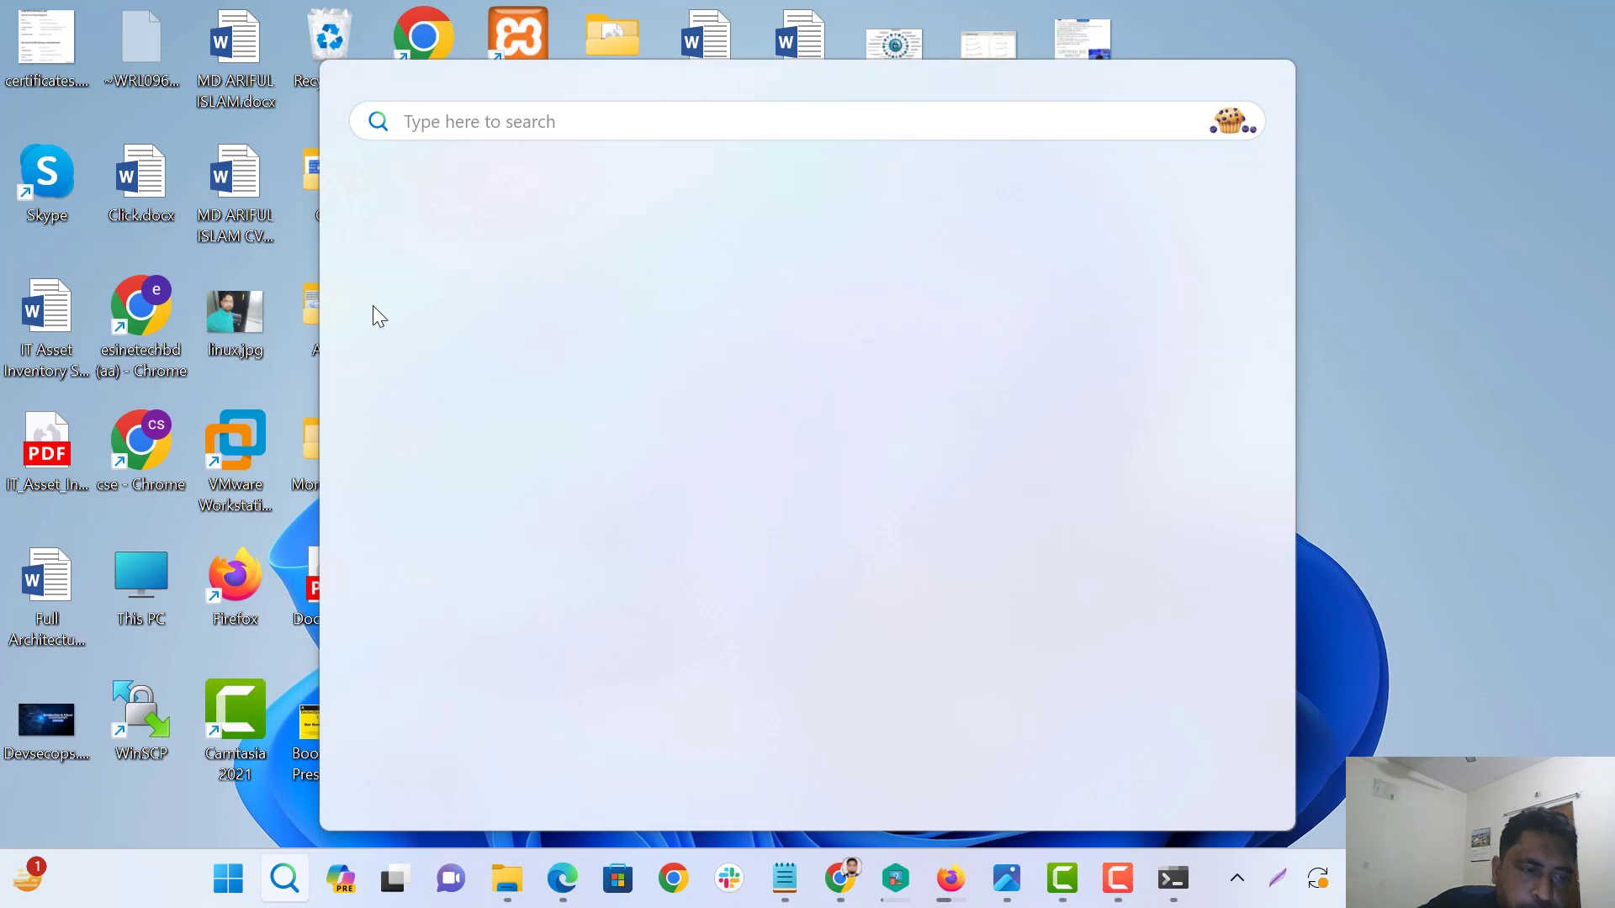
{"action": "type", "text": "w"}
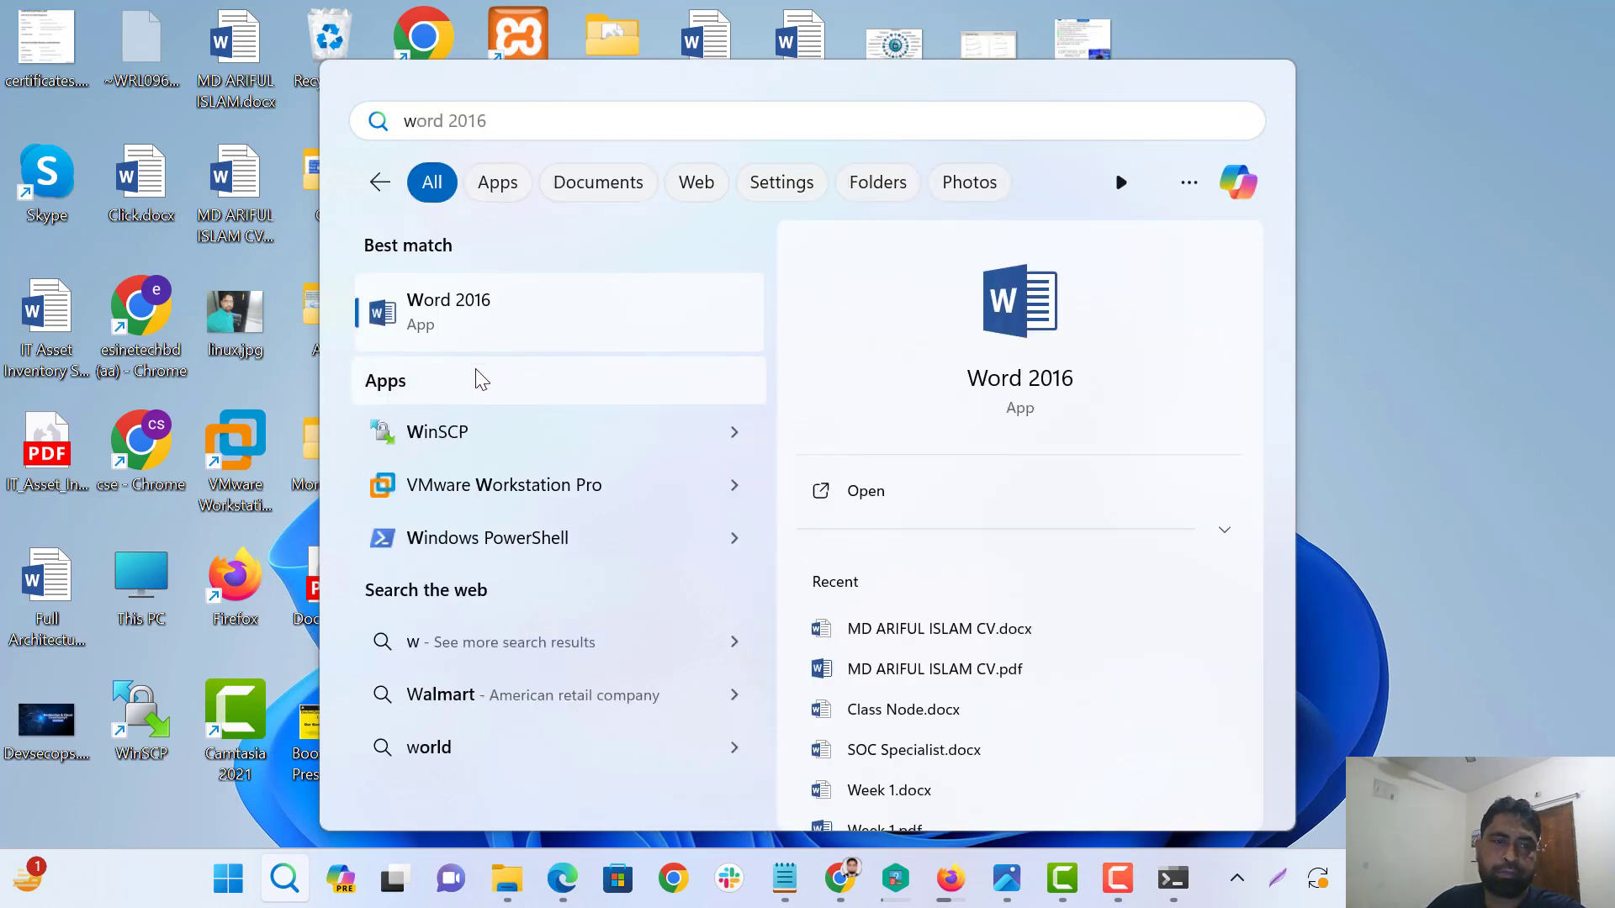
{"action": "type", "text": "ir"}
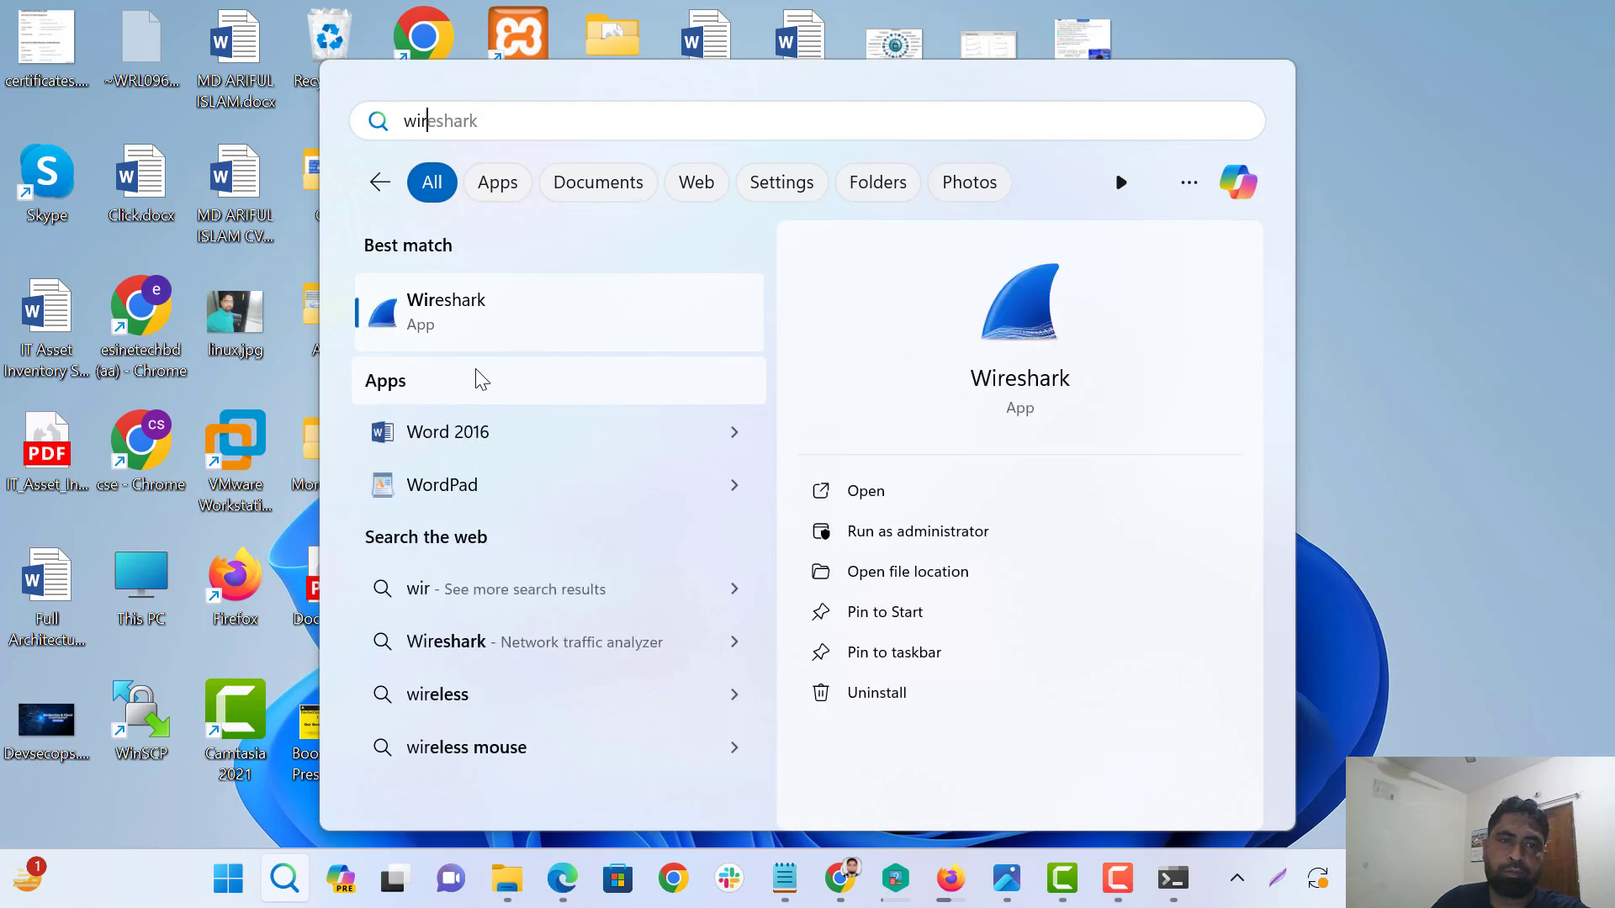
{"action": "left_click", "coordinate": [450, 327]}
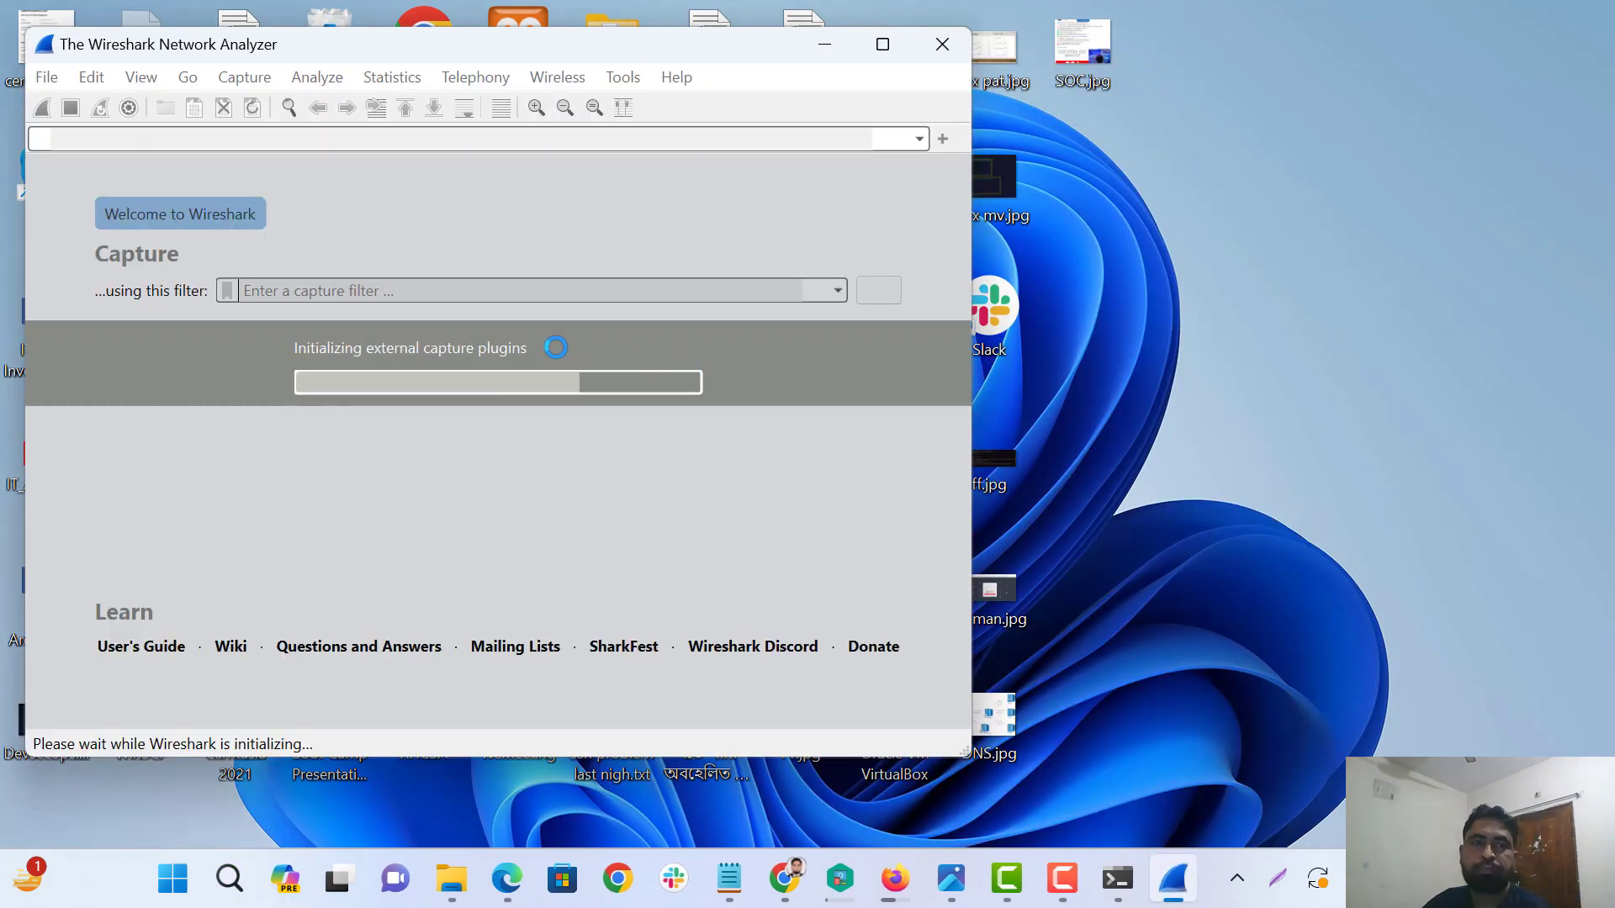
{"action": "left_click", "coordinate": [883, 46]}
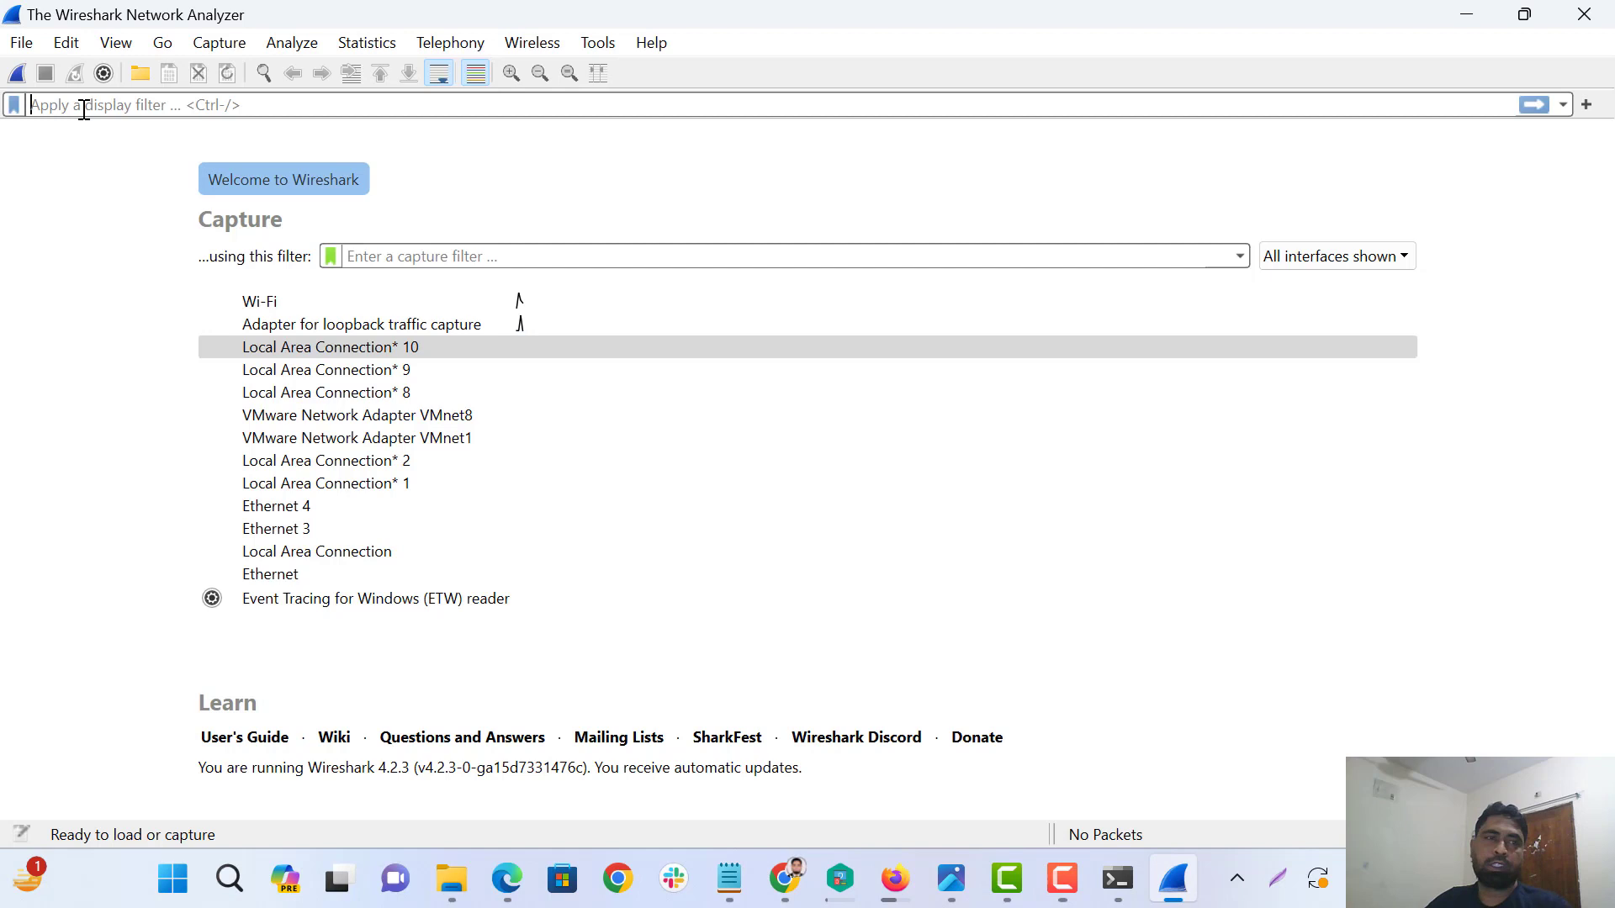
{"action": "type", "text": "dns"}
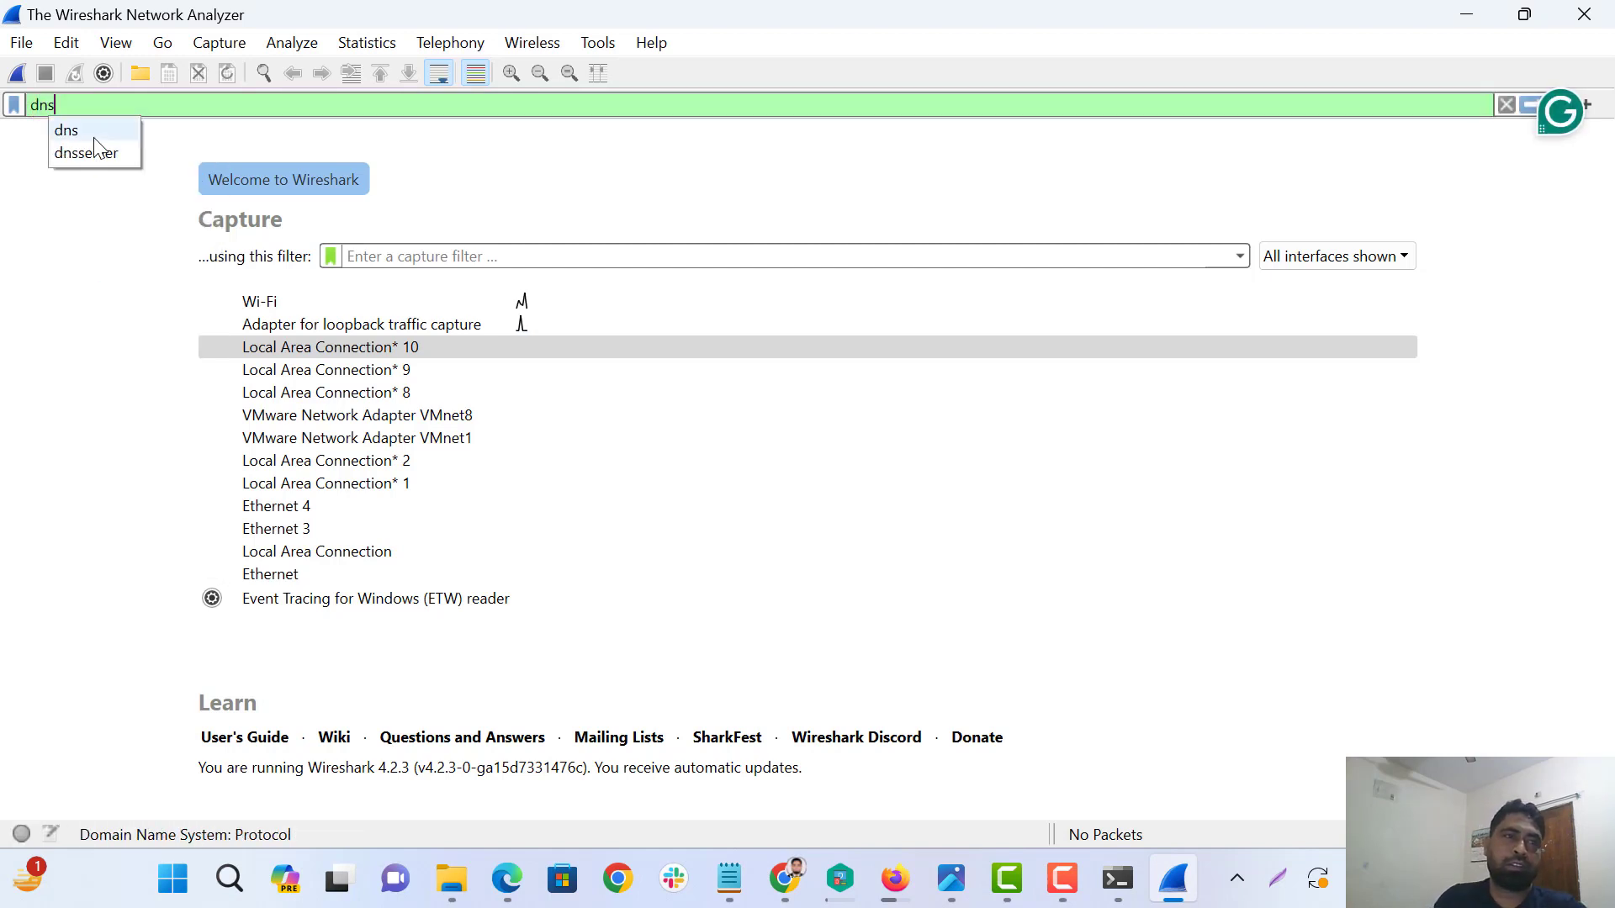
{"action": "left_click", "coordinate": [95, 140]}
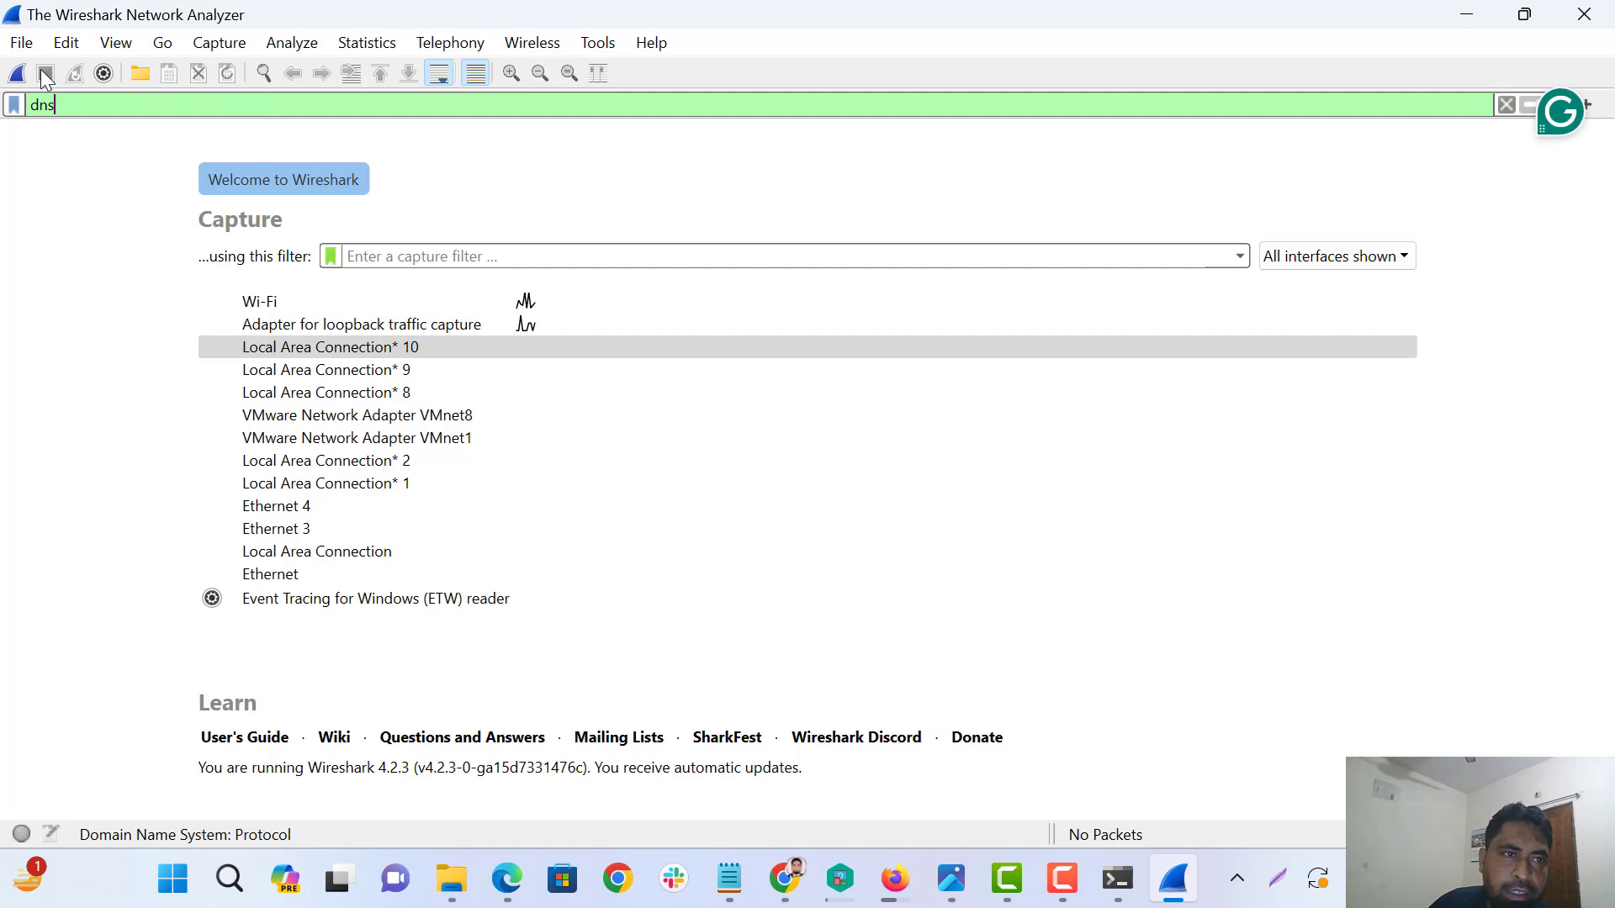
Start, restart and stop a capture on Local Area Connection* 10, dismissing the no-packets notice.
{"action": "left_click", "coordinate": [20, 74]}
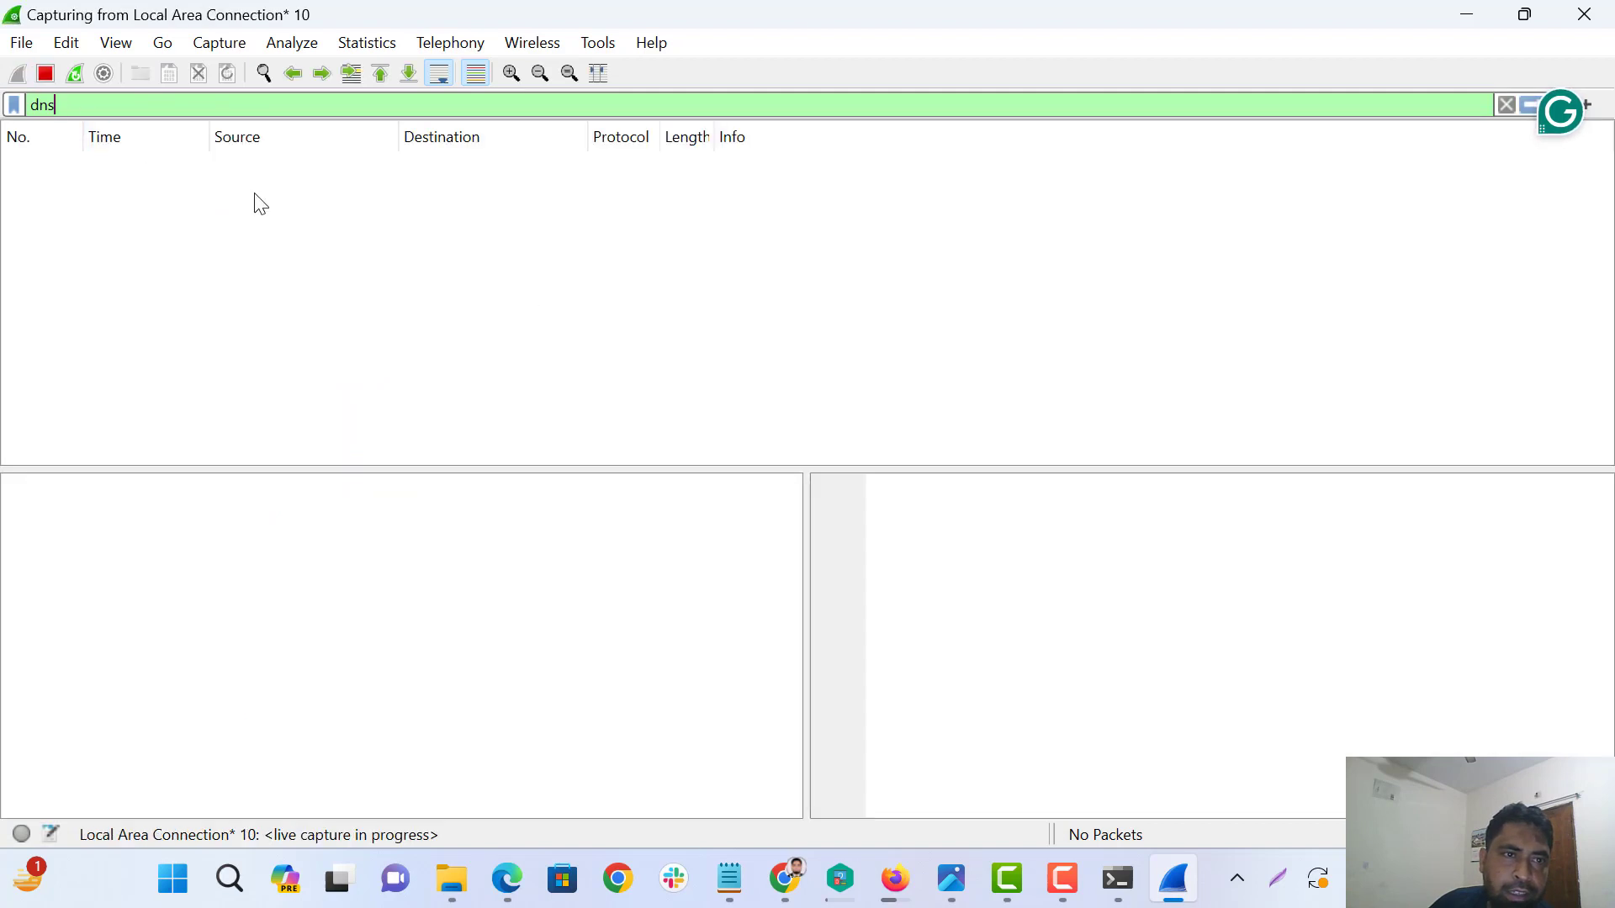
{"action": "left_click", "coordinate": [67, 74]}
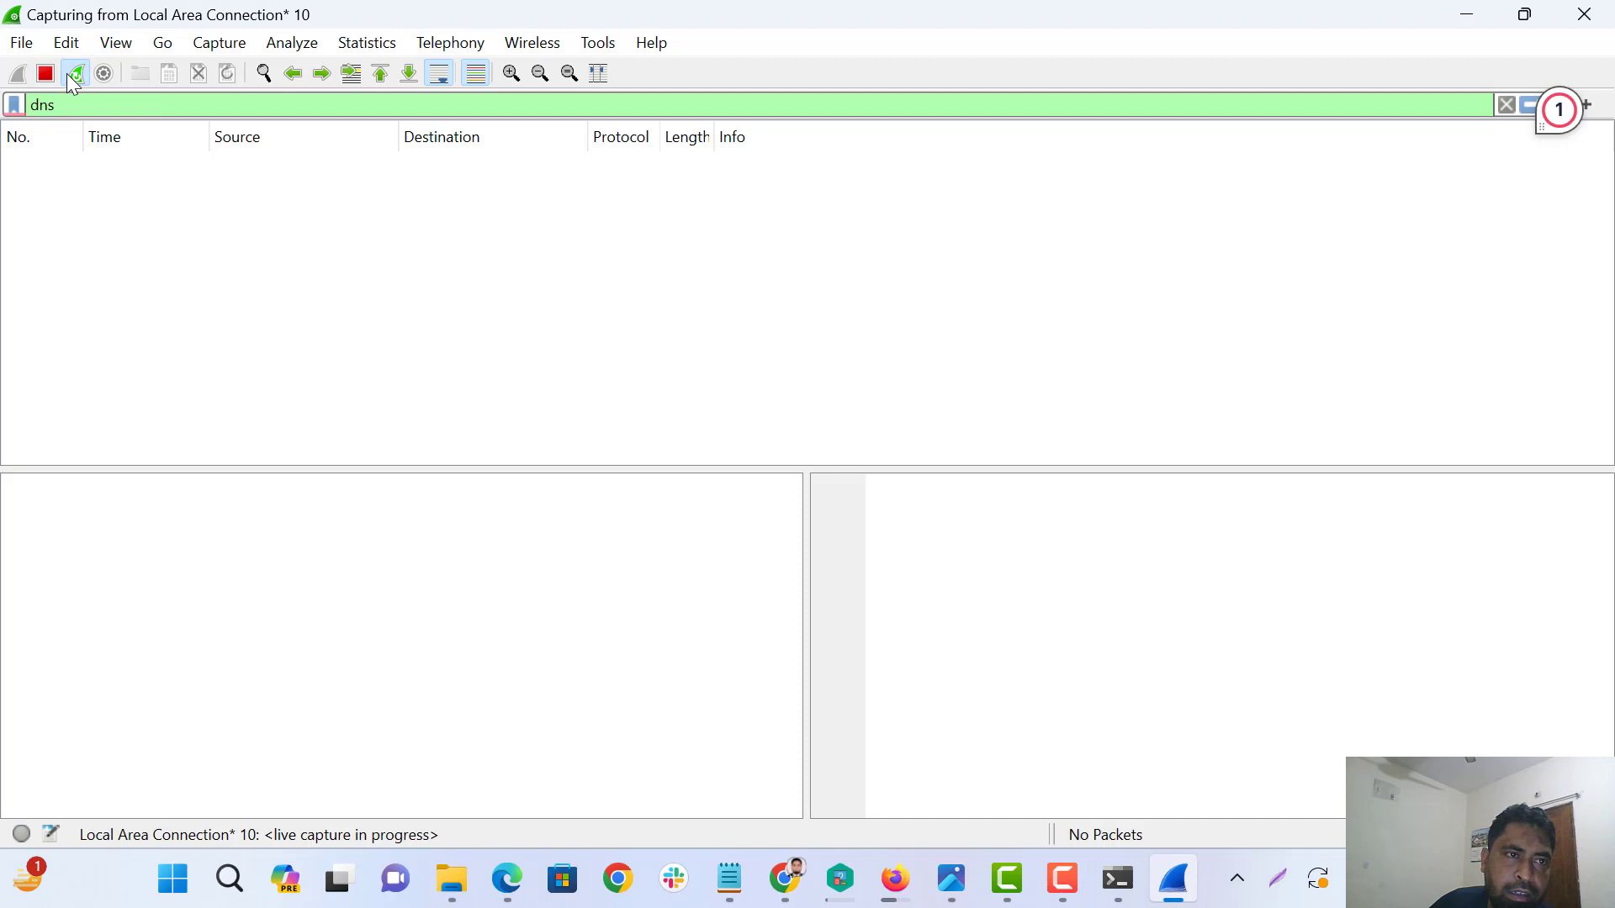
{"action": "left_click", "coordinate": [47, 71]}
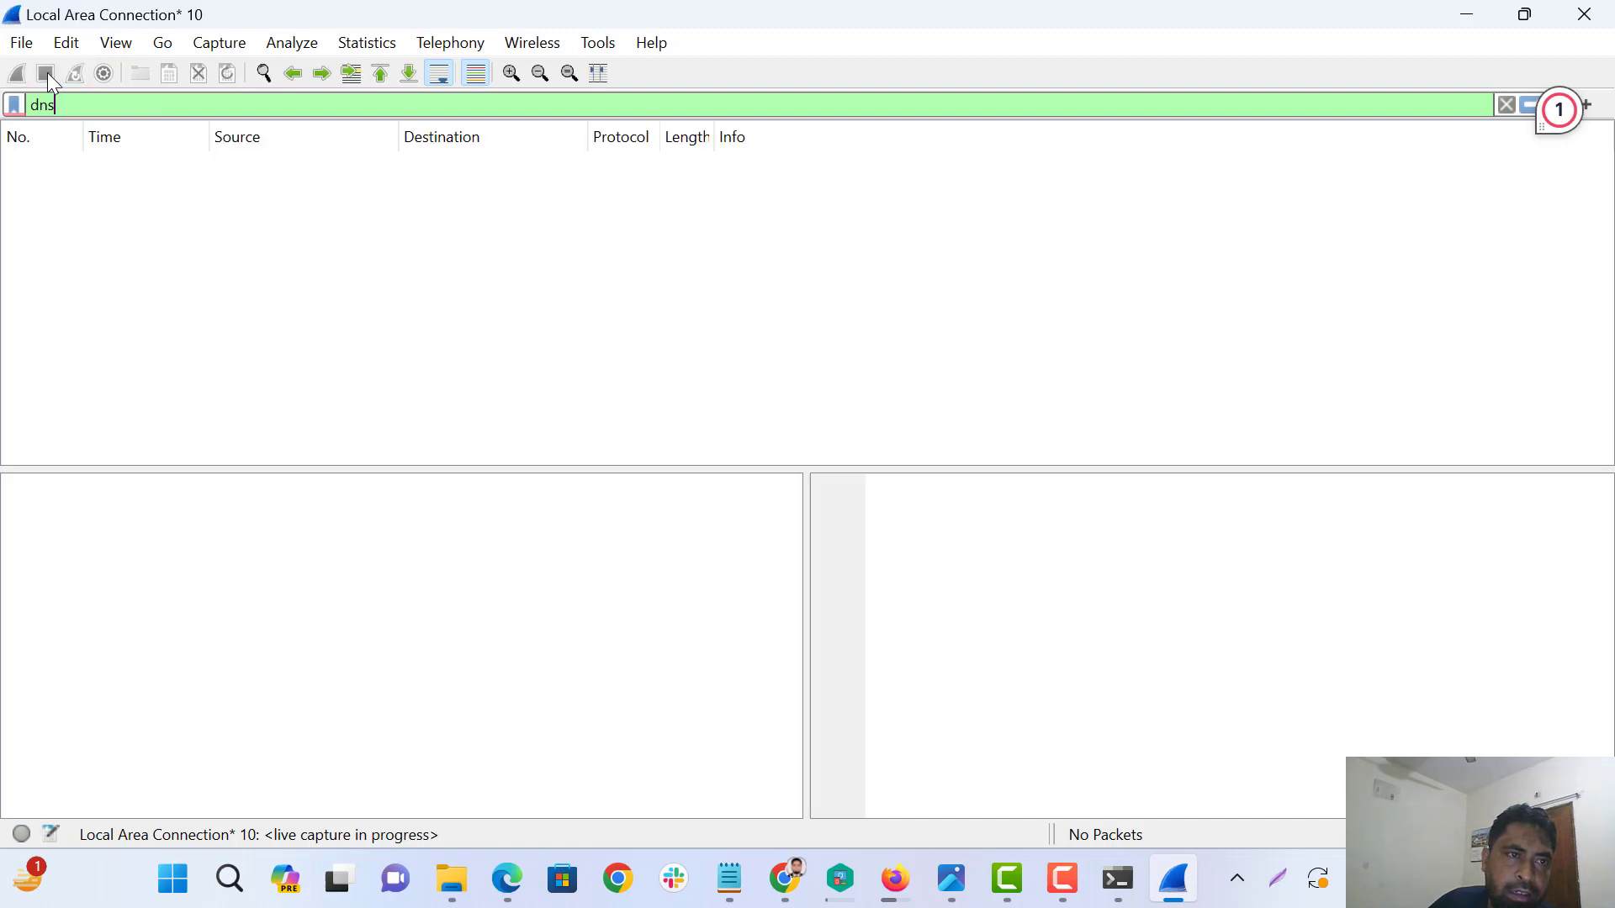
{"action": "left_click", "coordinate": [995, 541]}
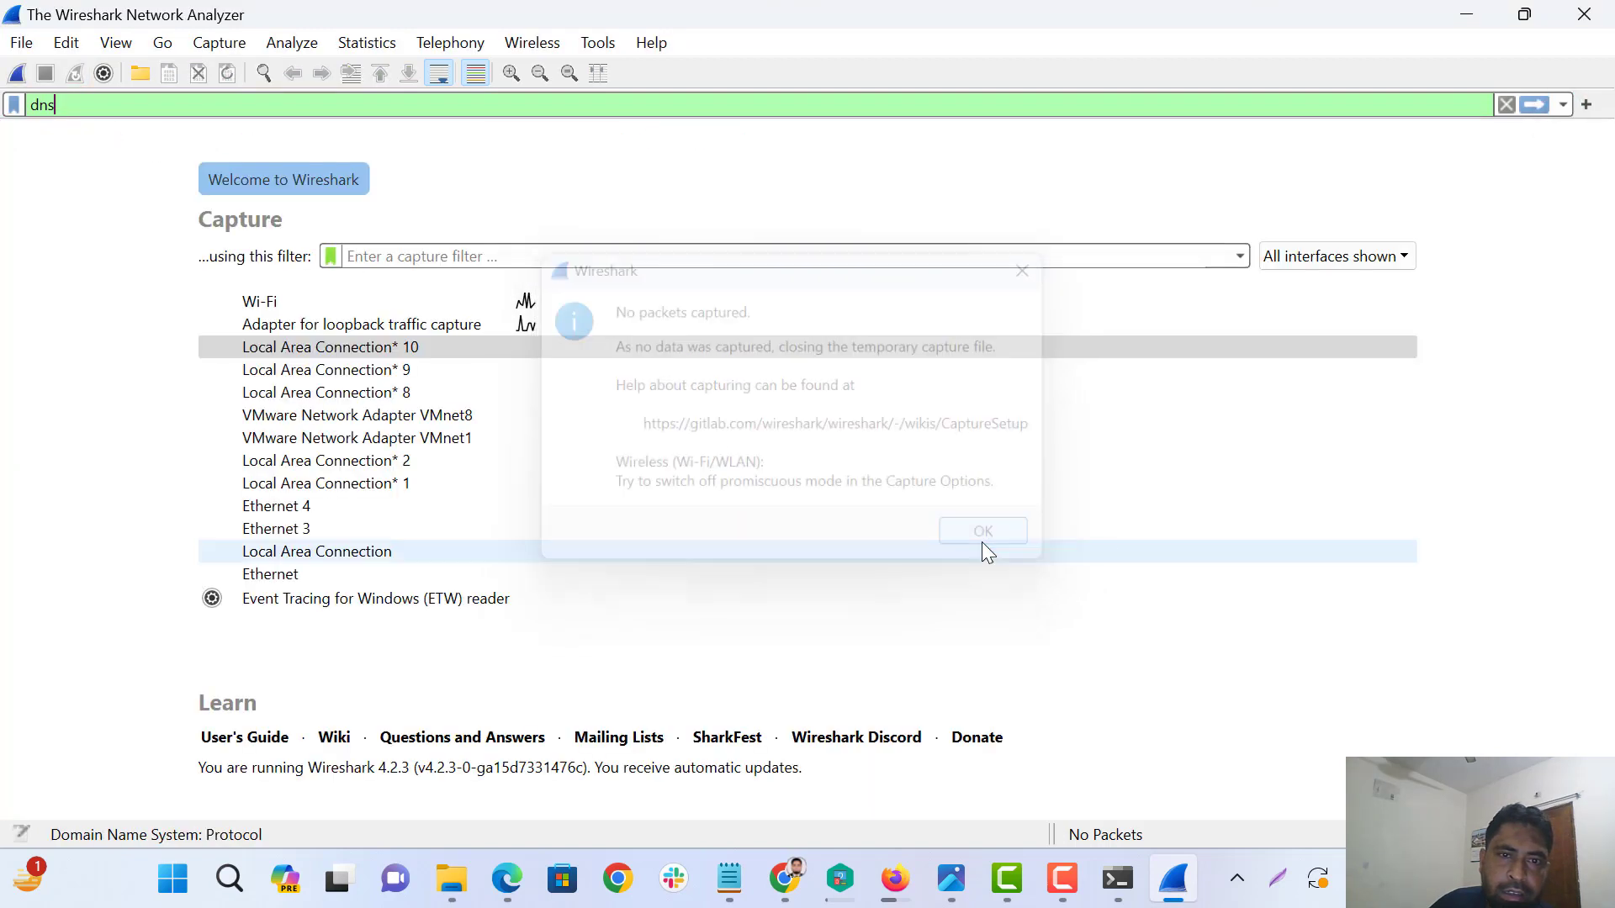
Select Wi-Fi as the capture interface, closing the quick settings panel.
{"action": "left_click", "coordinate": [19, 73]}
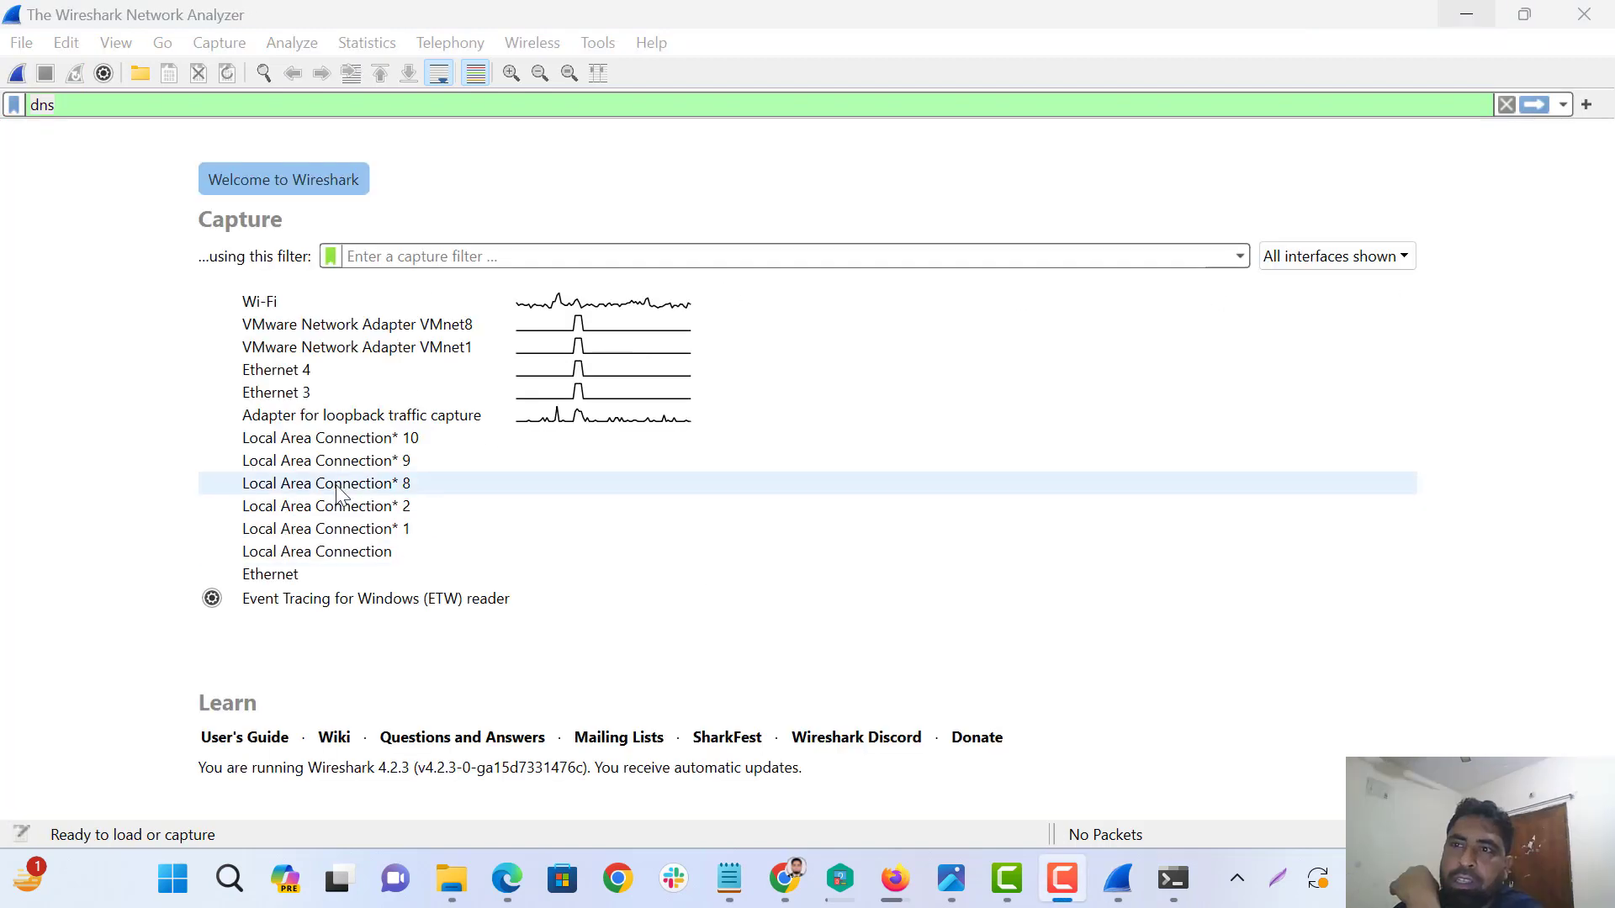
{"action": "left_click", "coordinate": [269, 306]}
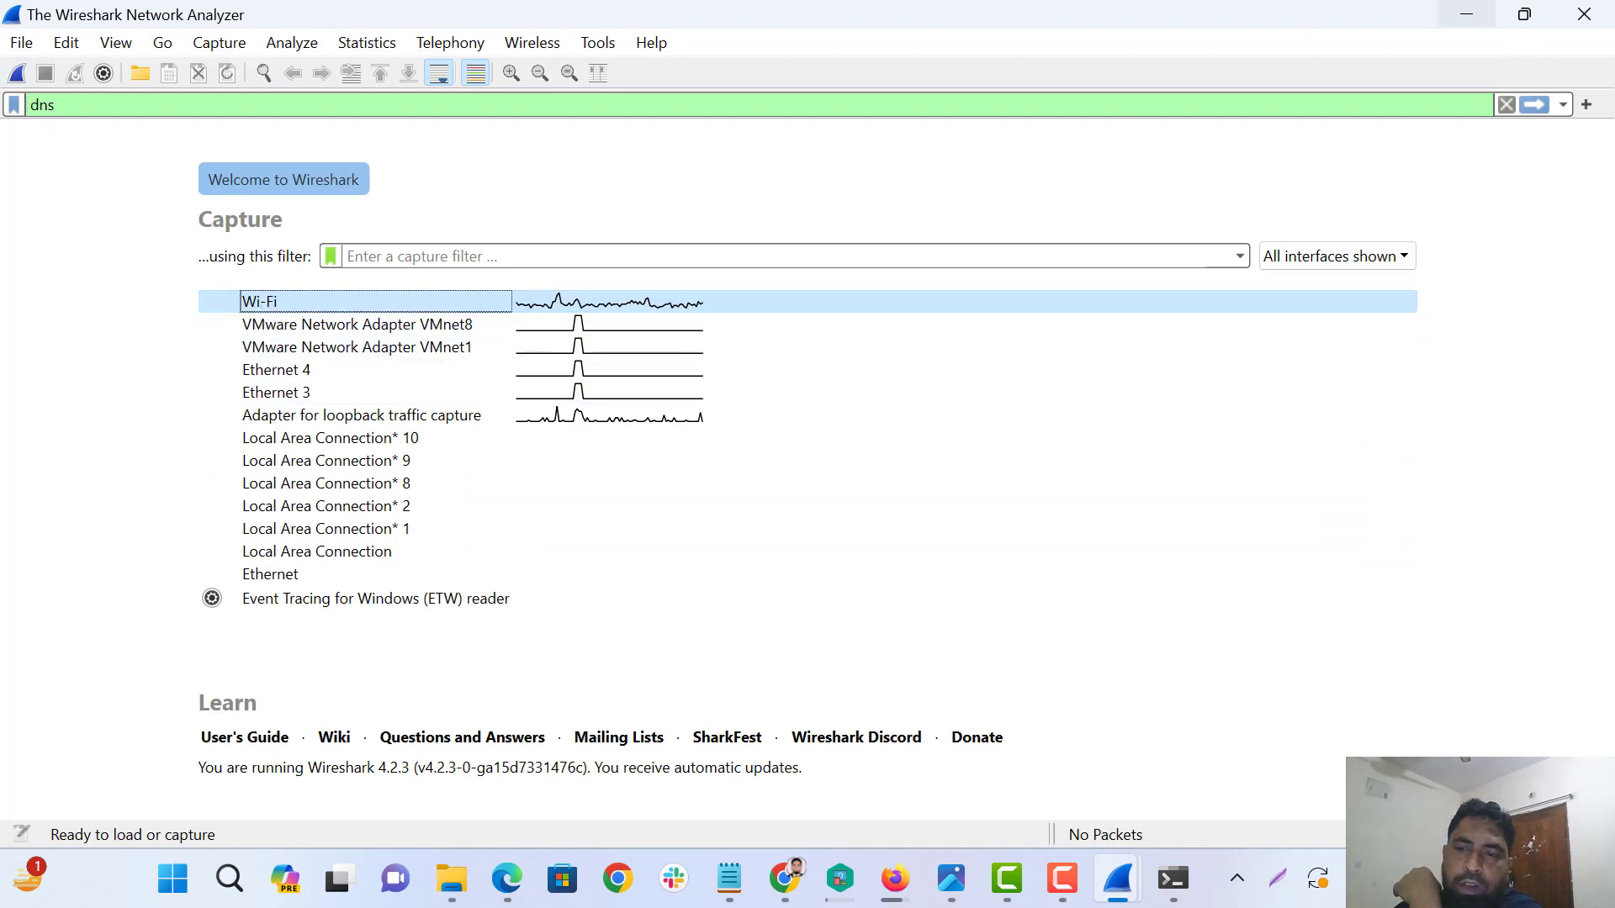
{"action": "key", "text": "super+a"}
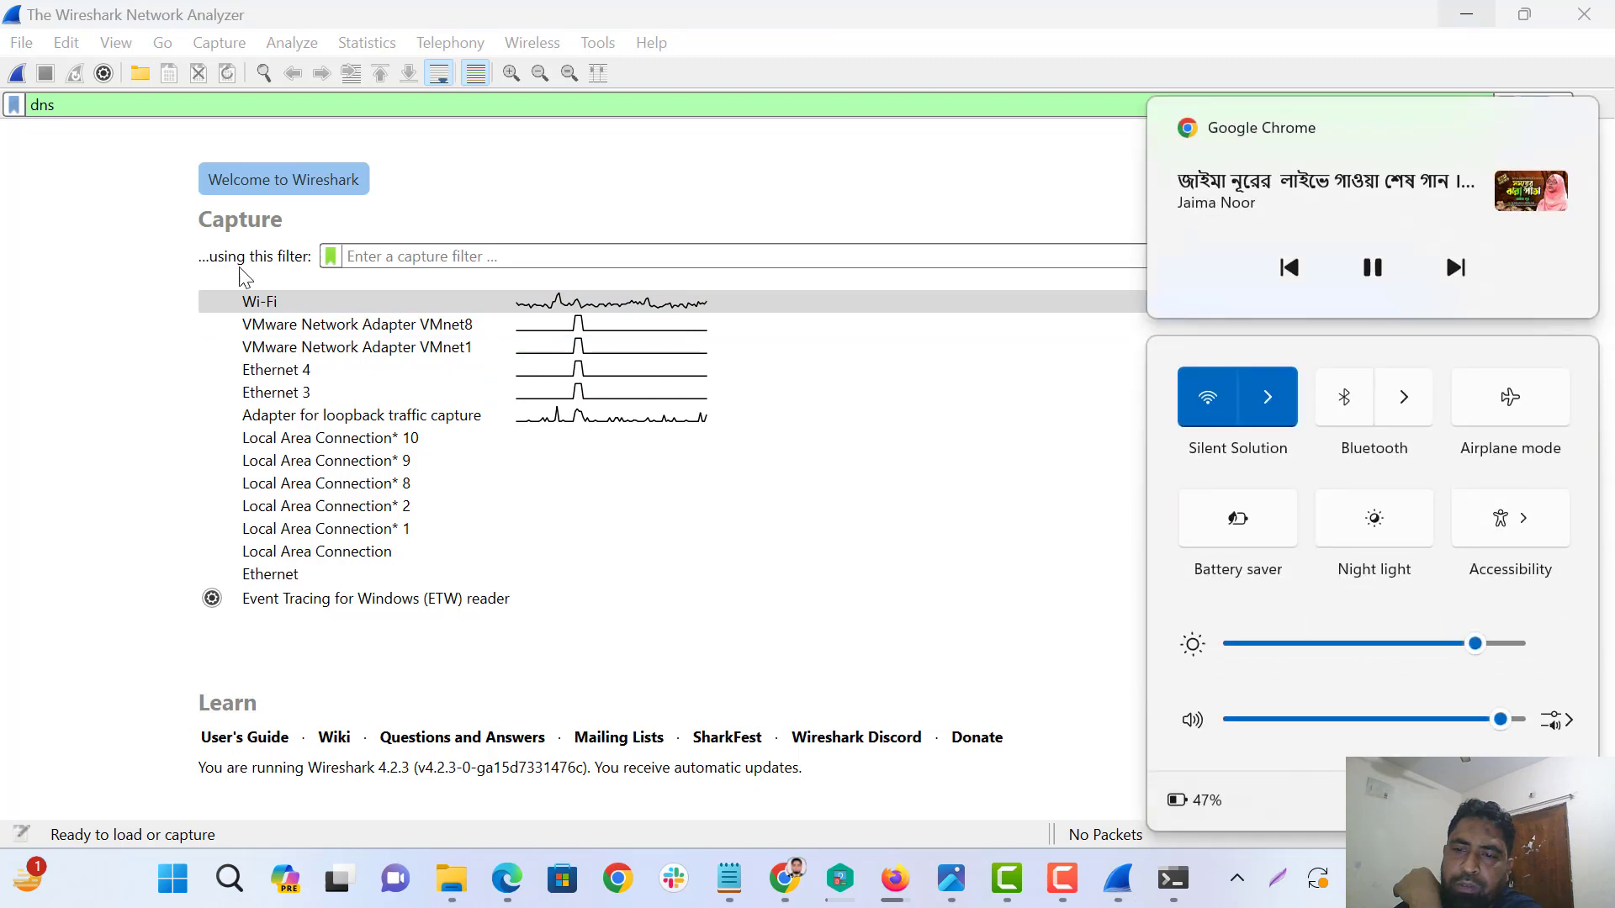
{"action": "left_click", "coordinate": [250, 311]}
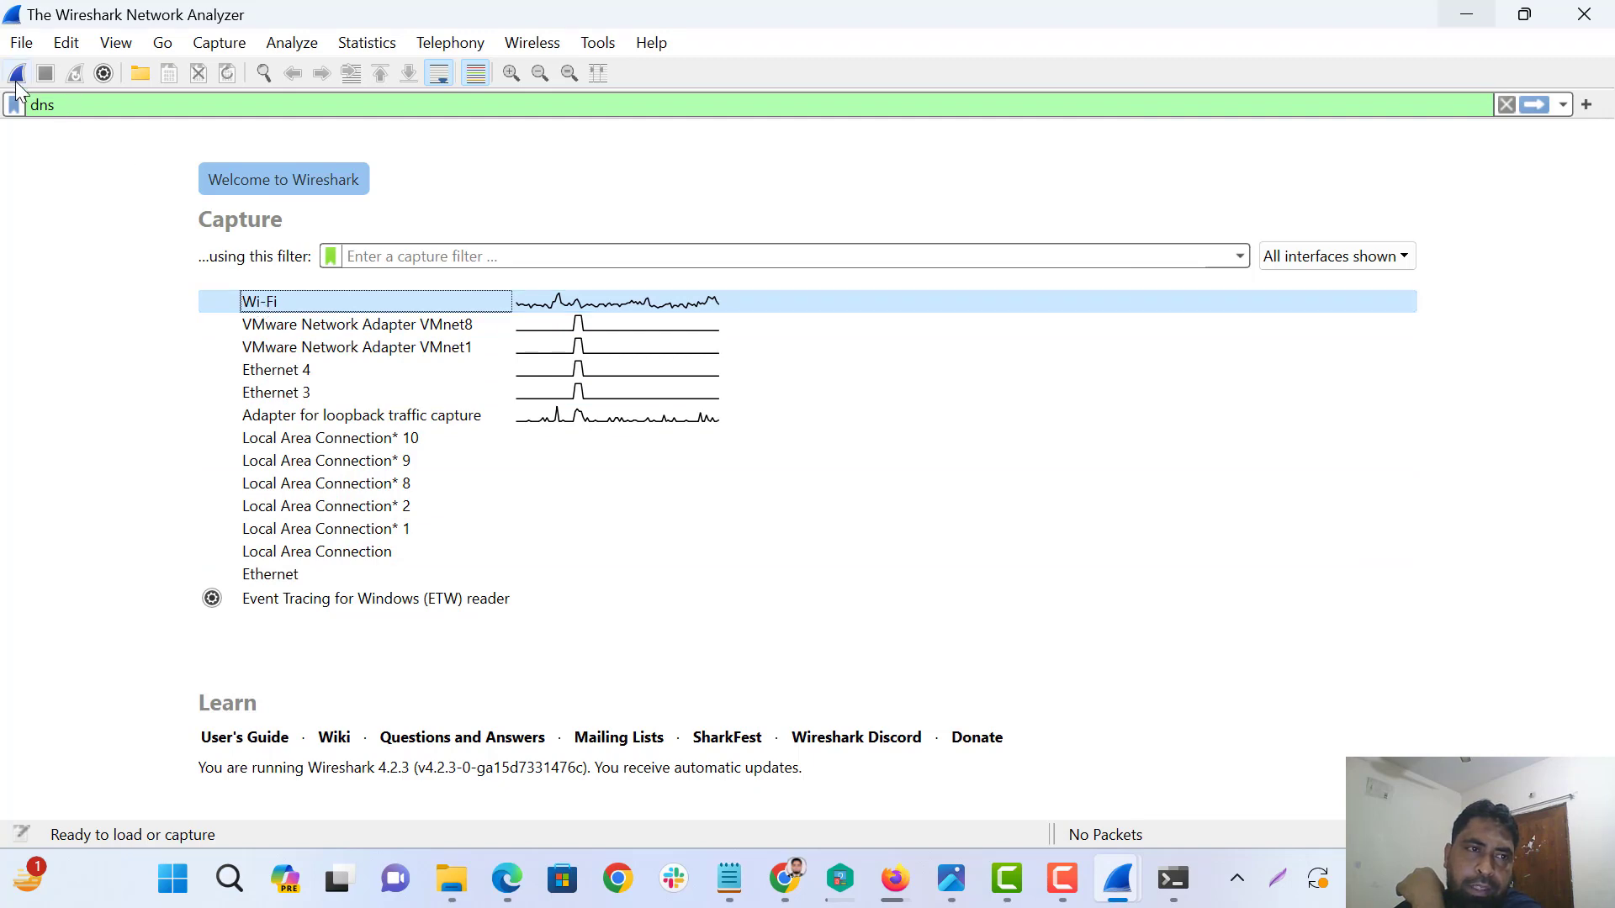
Start a live Wi-Fi capture filtered to dns, then bring Command Prompt forward.
{"action": "left_click", "coordinate": [16, 76]}
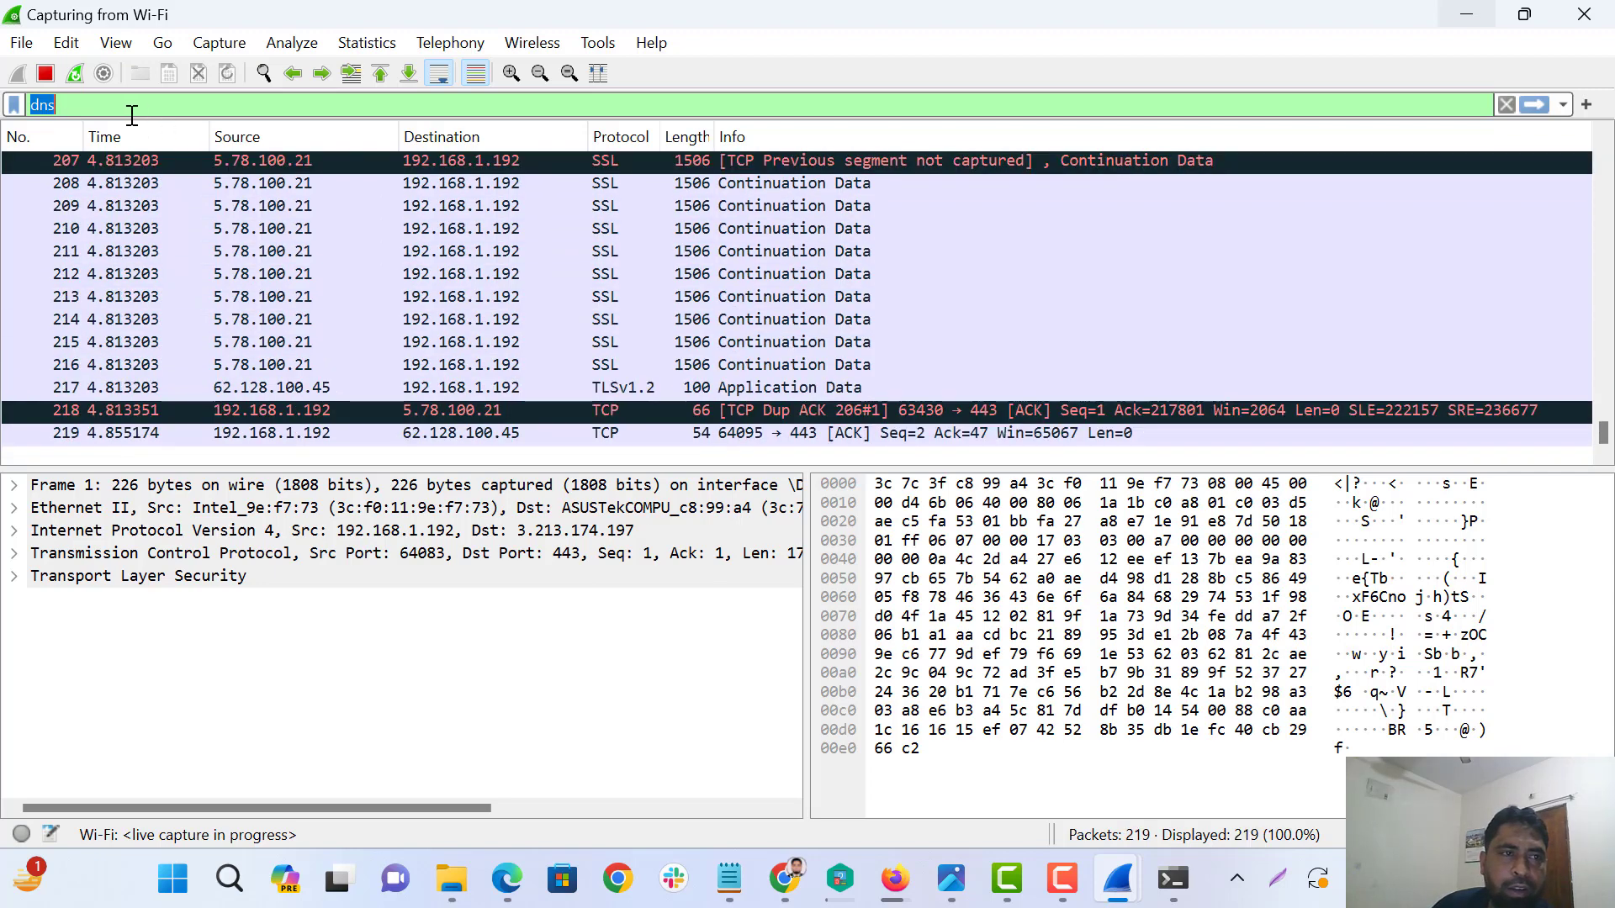
{"action": "type", "text": "dns"}
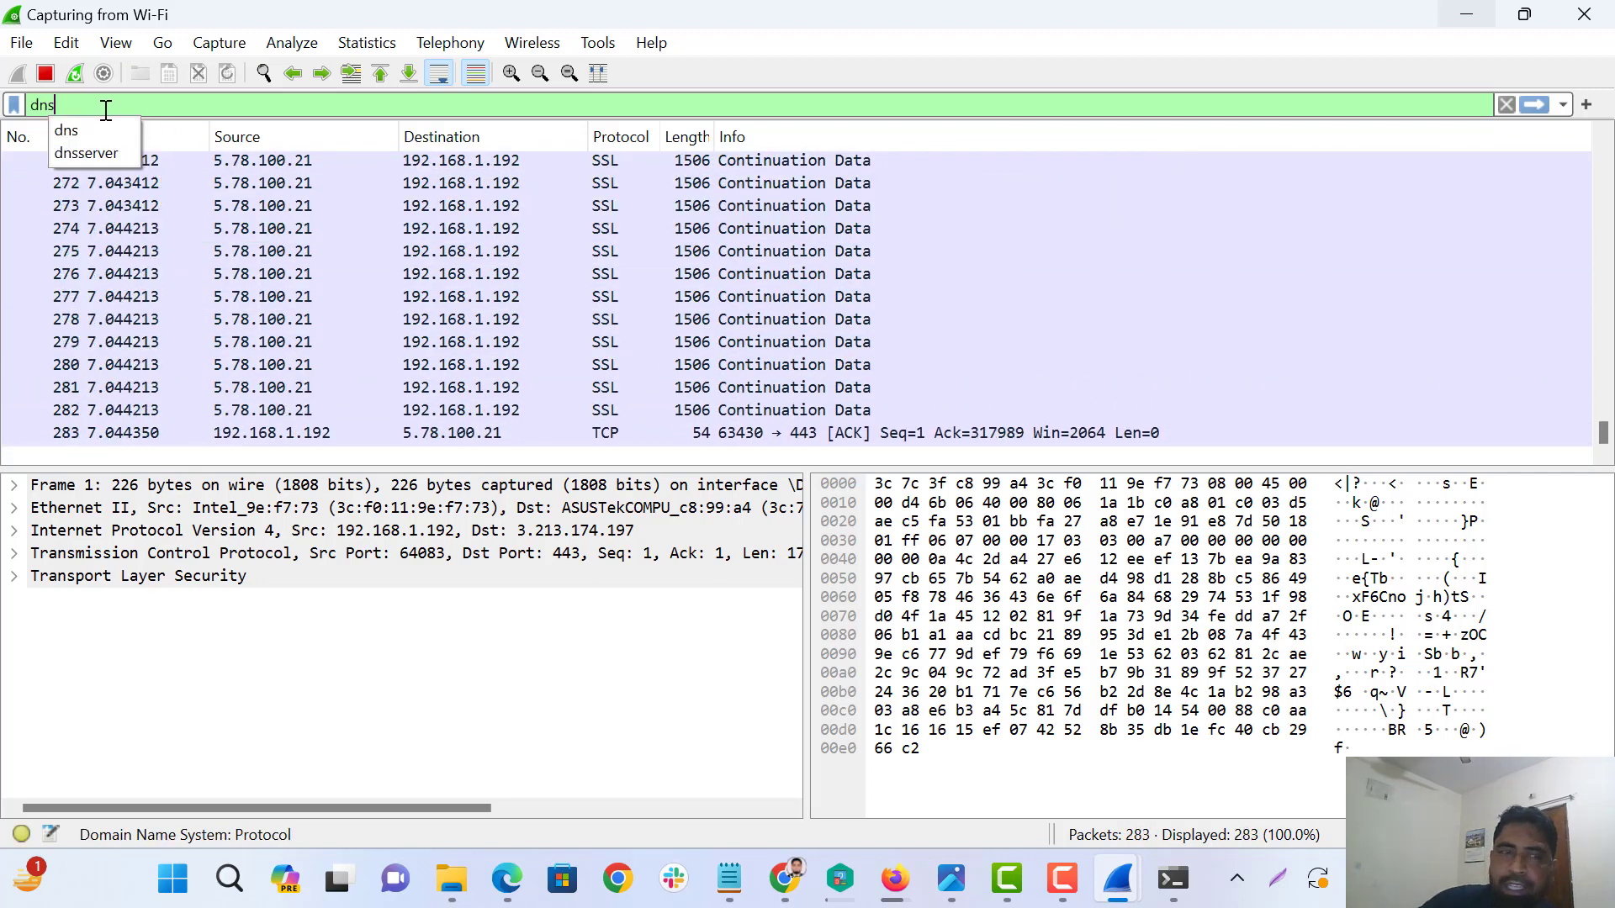
{"action": "left_click", "coordinate": [77, 129]}
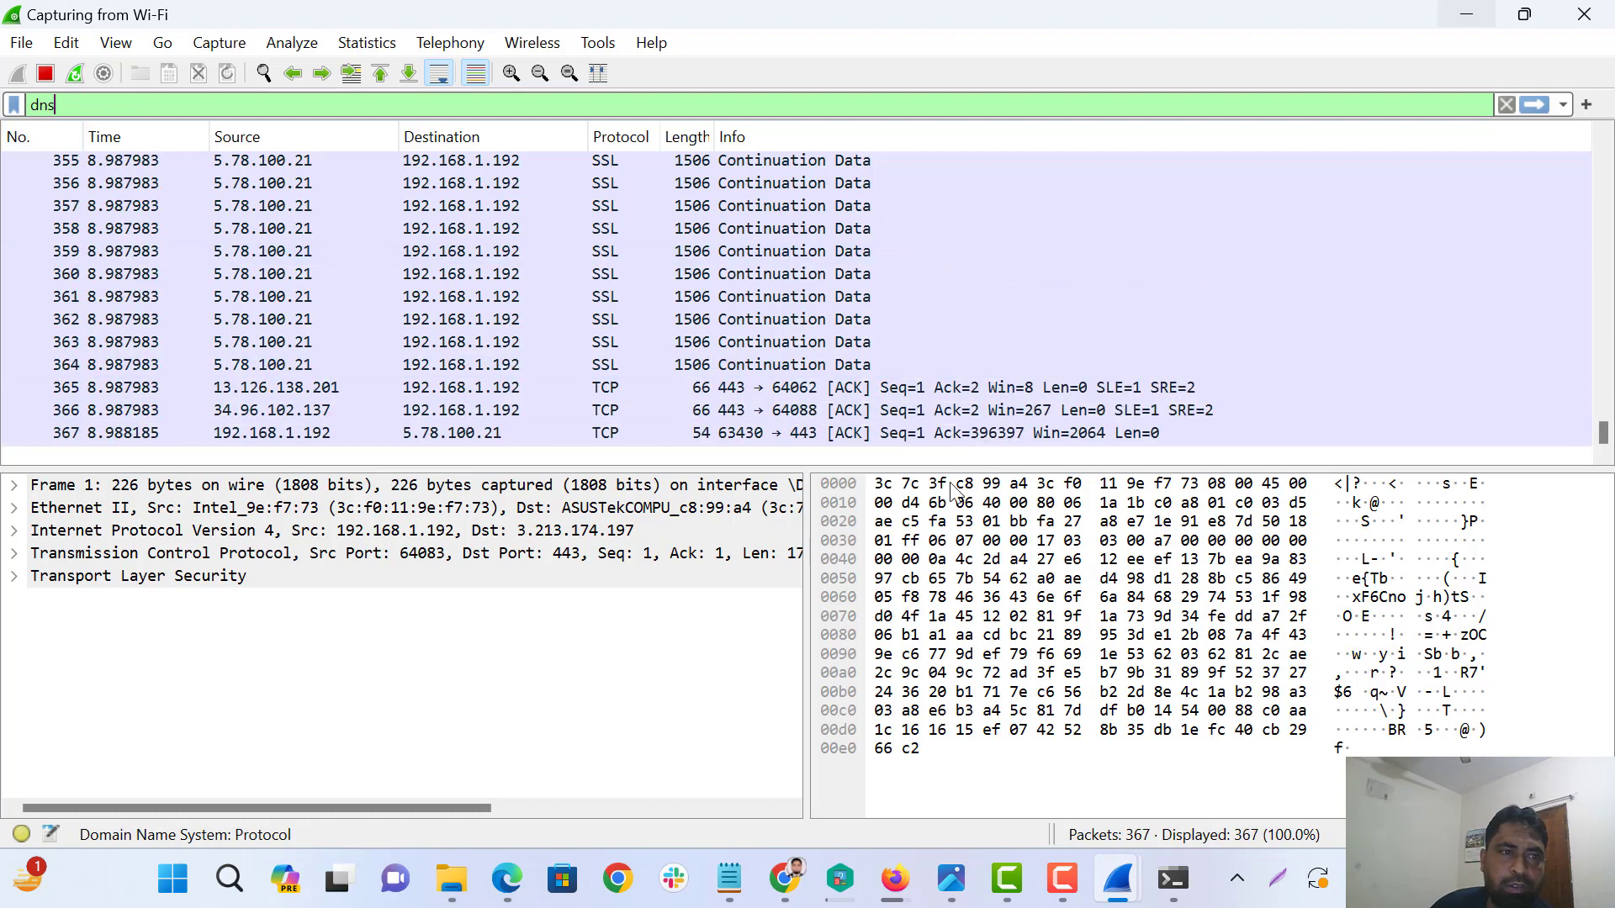
{"action": "left_click", "coordinate": [1173, 879]}
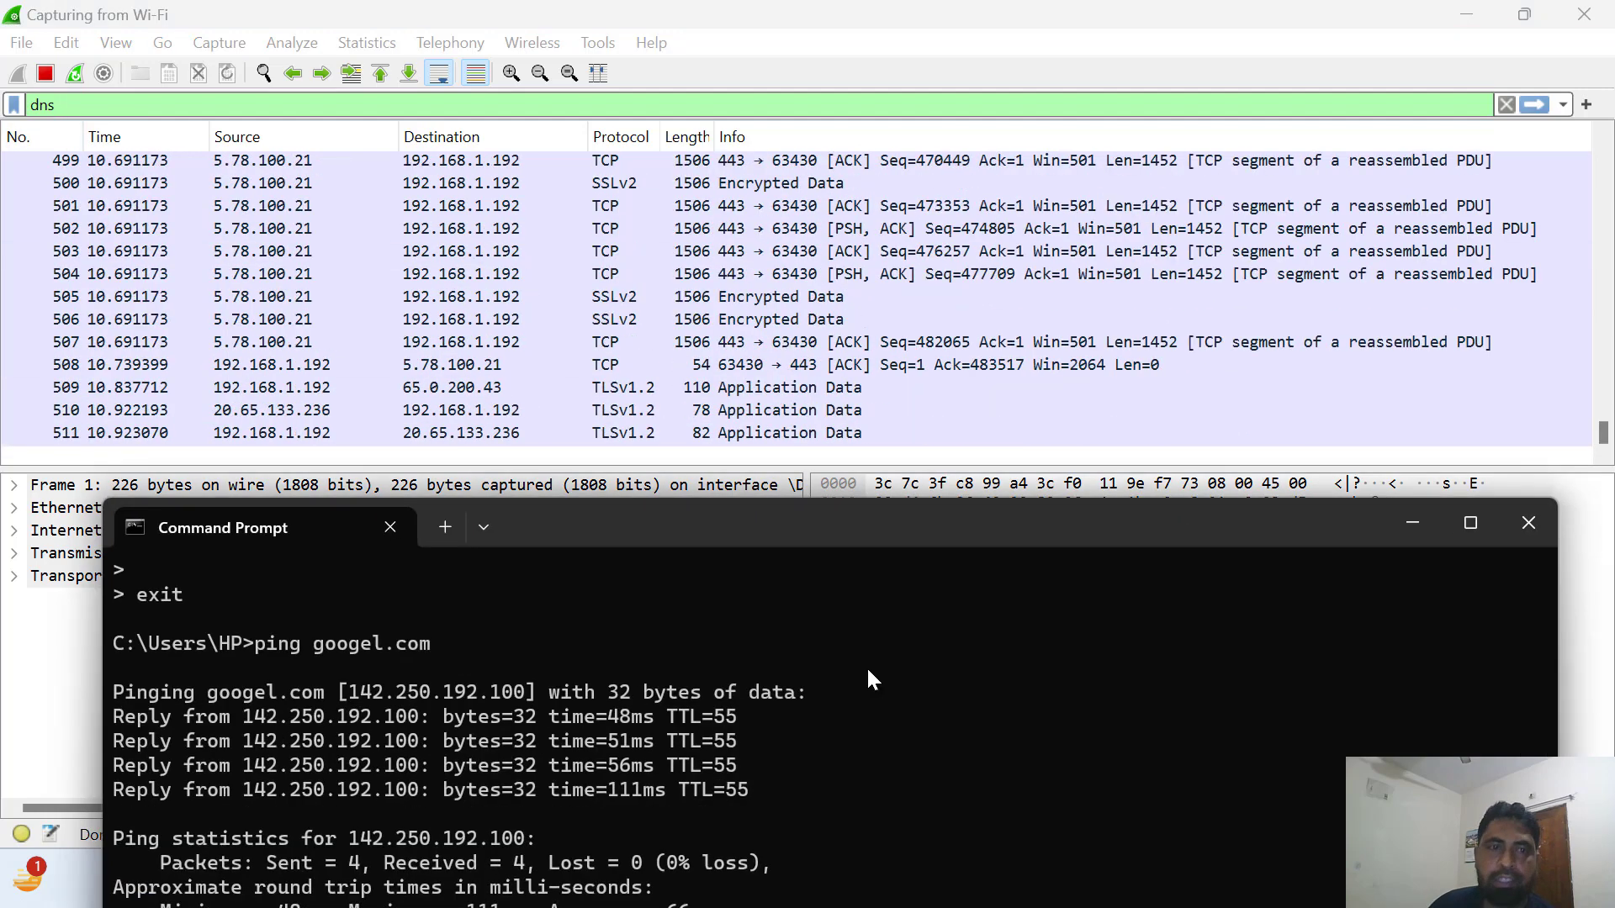
Maximize Command Prompt and run dig googel.com, which is not recognized.
{"action": "double_click", "coordinate": [721, 512]}
{"action": "type", "text": "dig googel.co"}
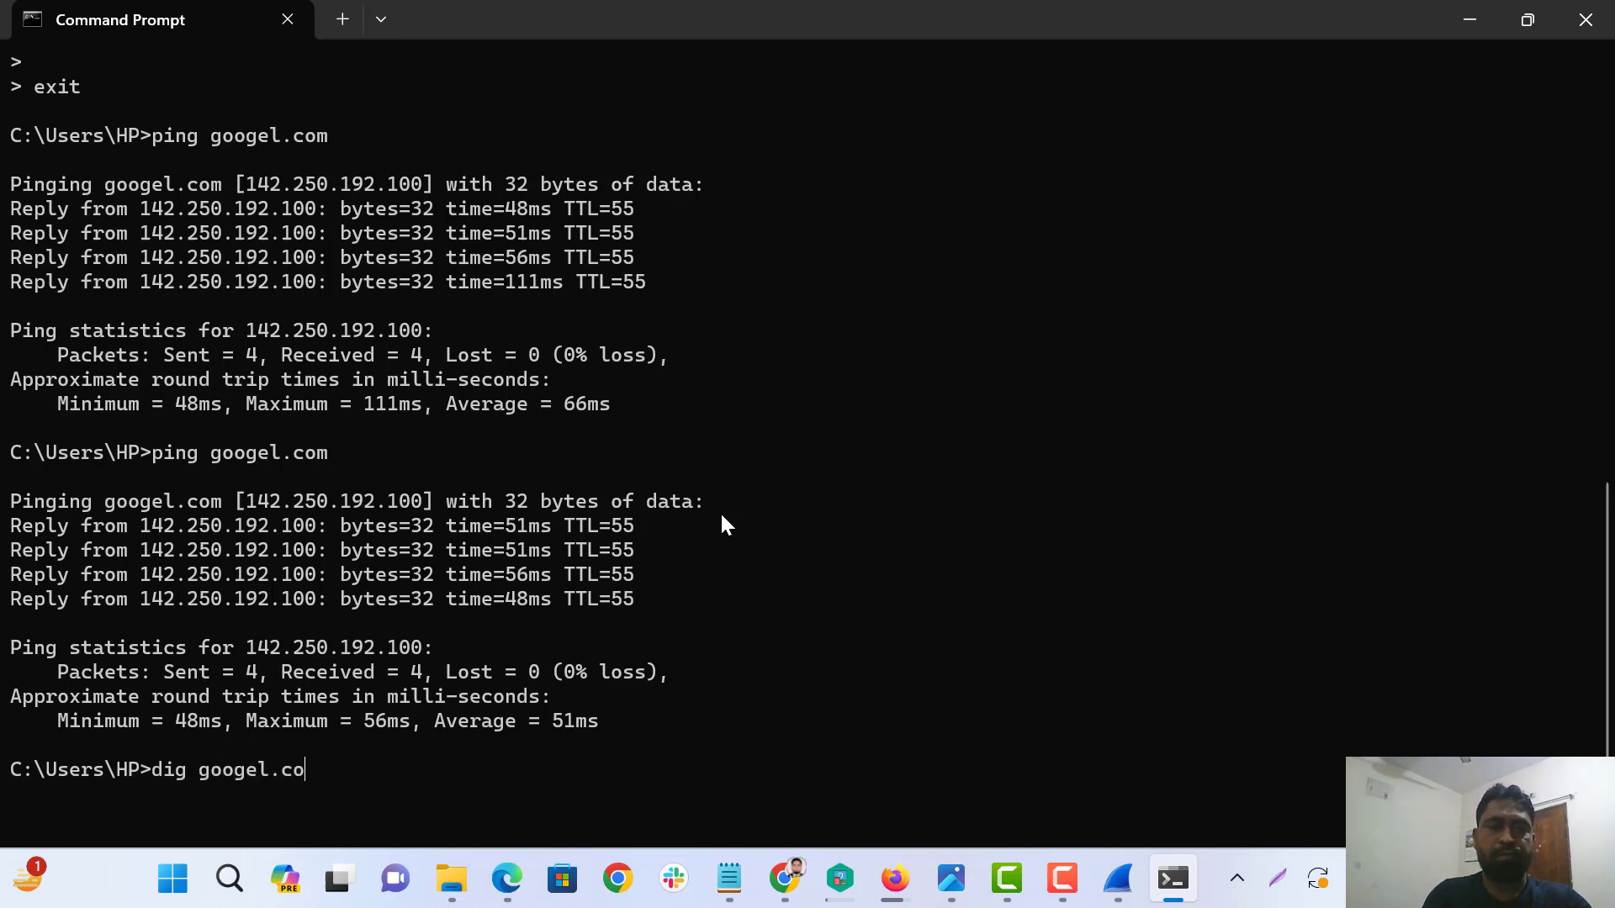
{"action": "type", "text": "m"}
{"action": "key", "text": "Return"}
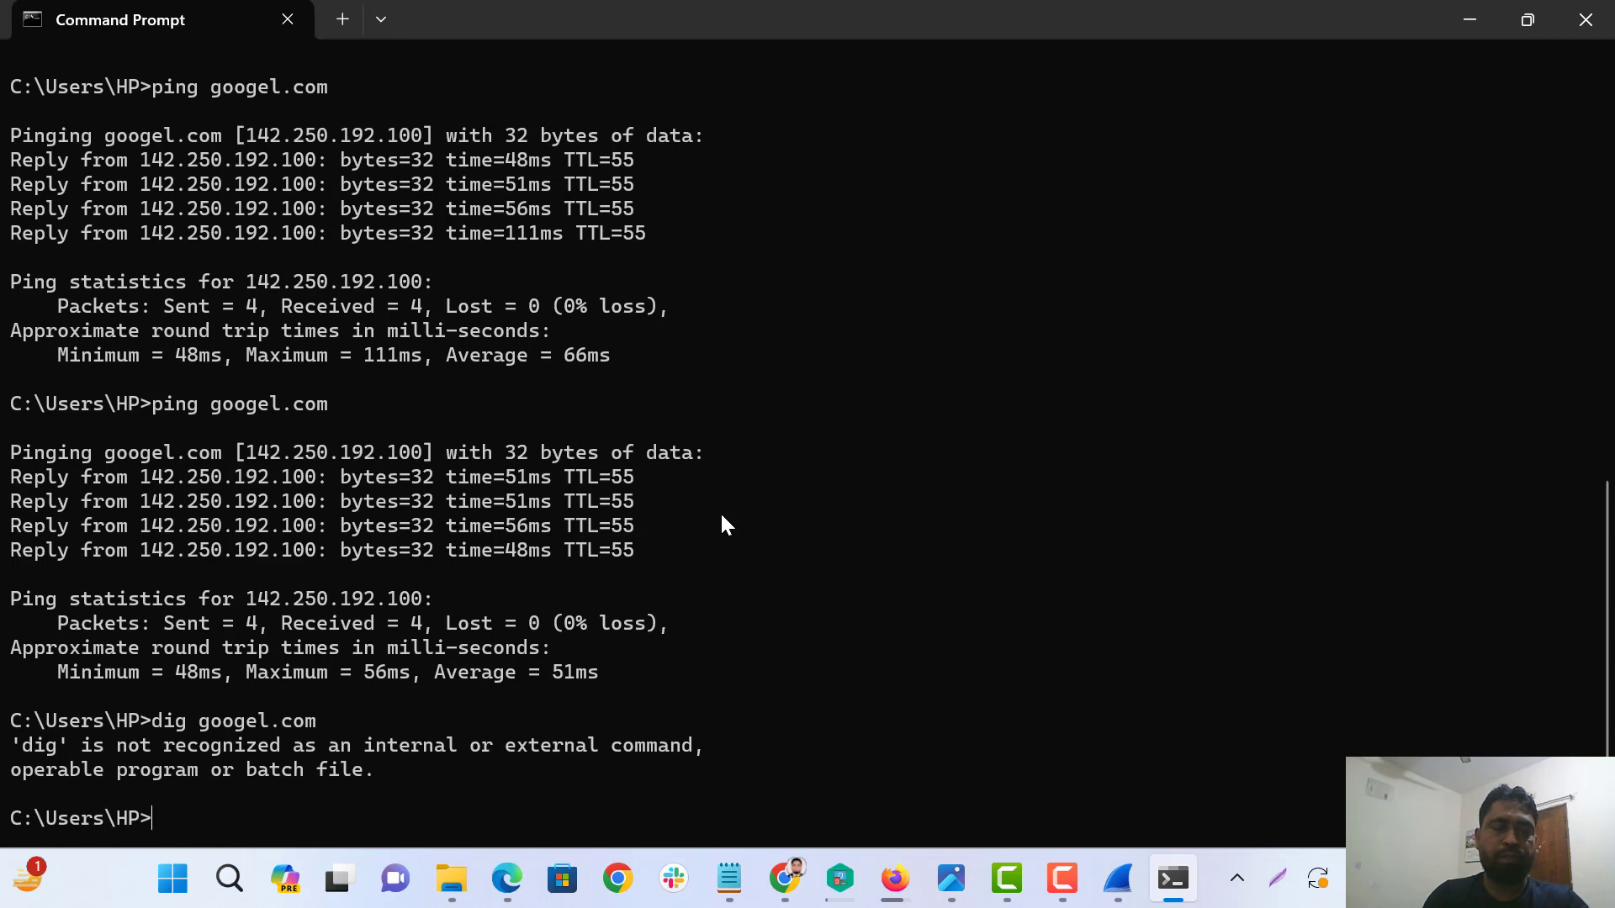
In a new Firefox tab, search Google for BIND 9 and open the ISC result.
{"action": "left_click", "coordinate": [894, 879]}
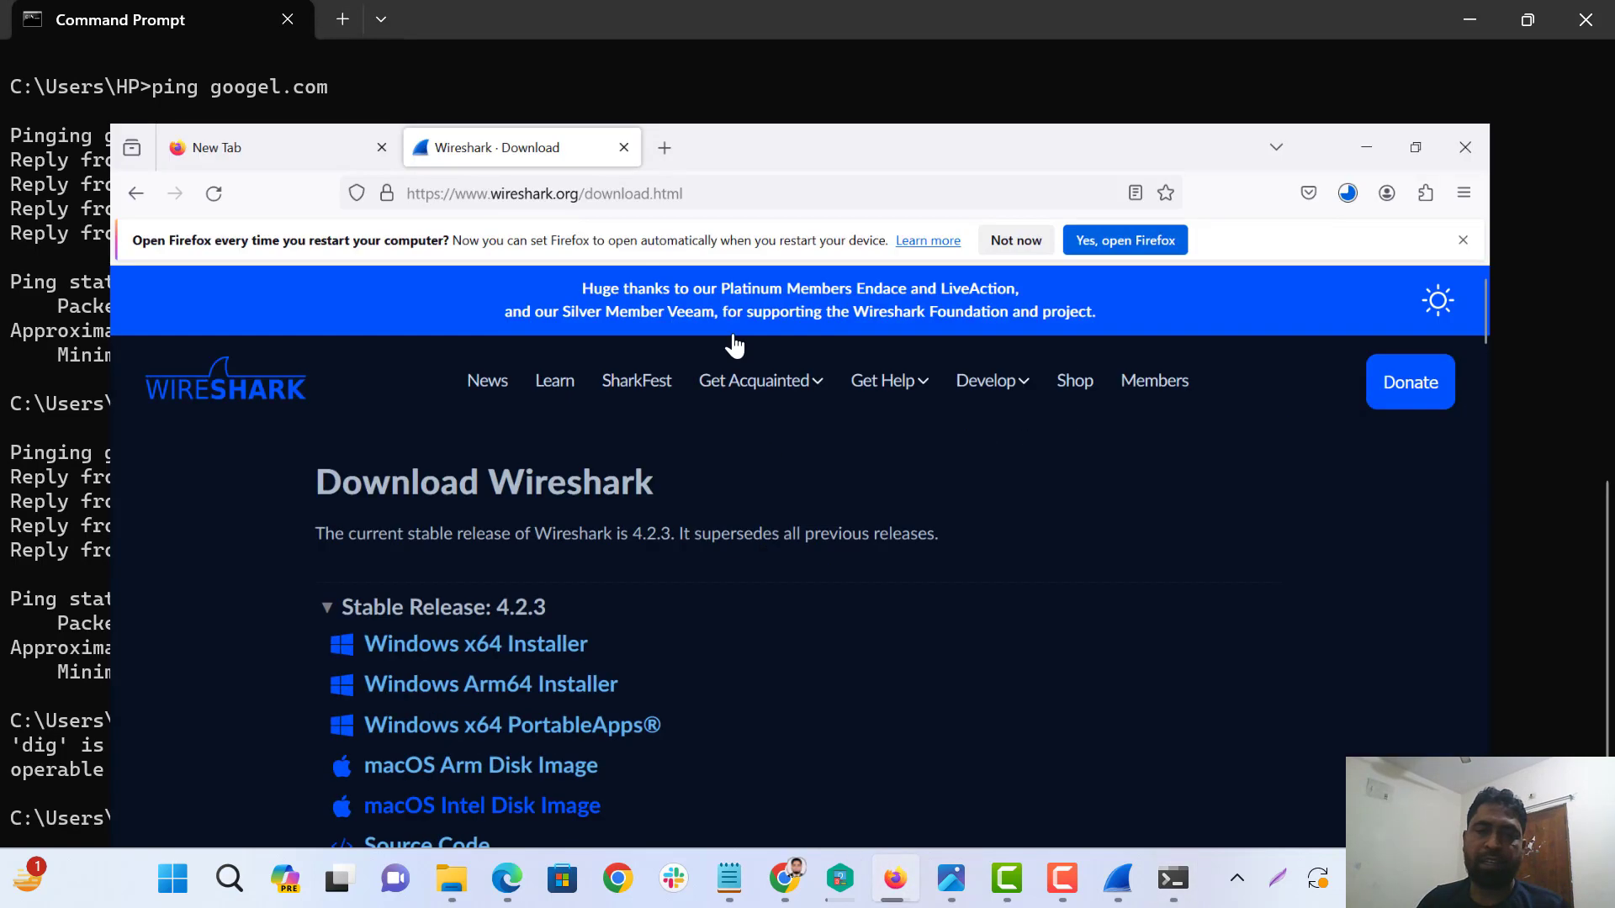
{"action": "left_click", "coordinate": [646, 26]}
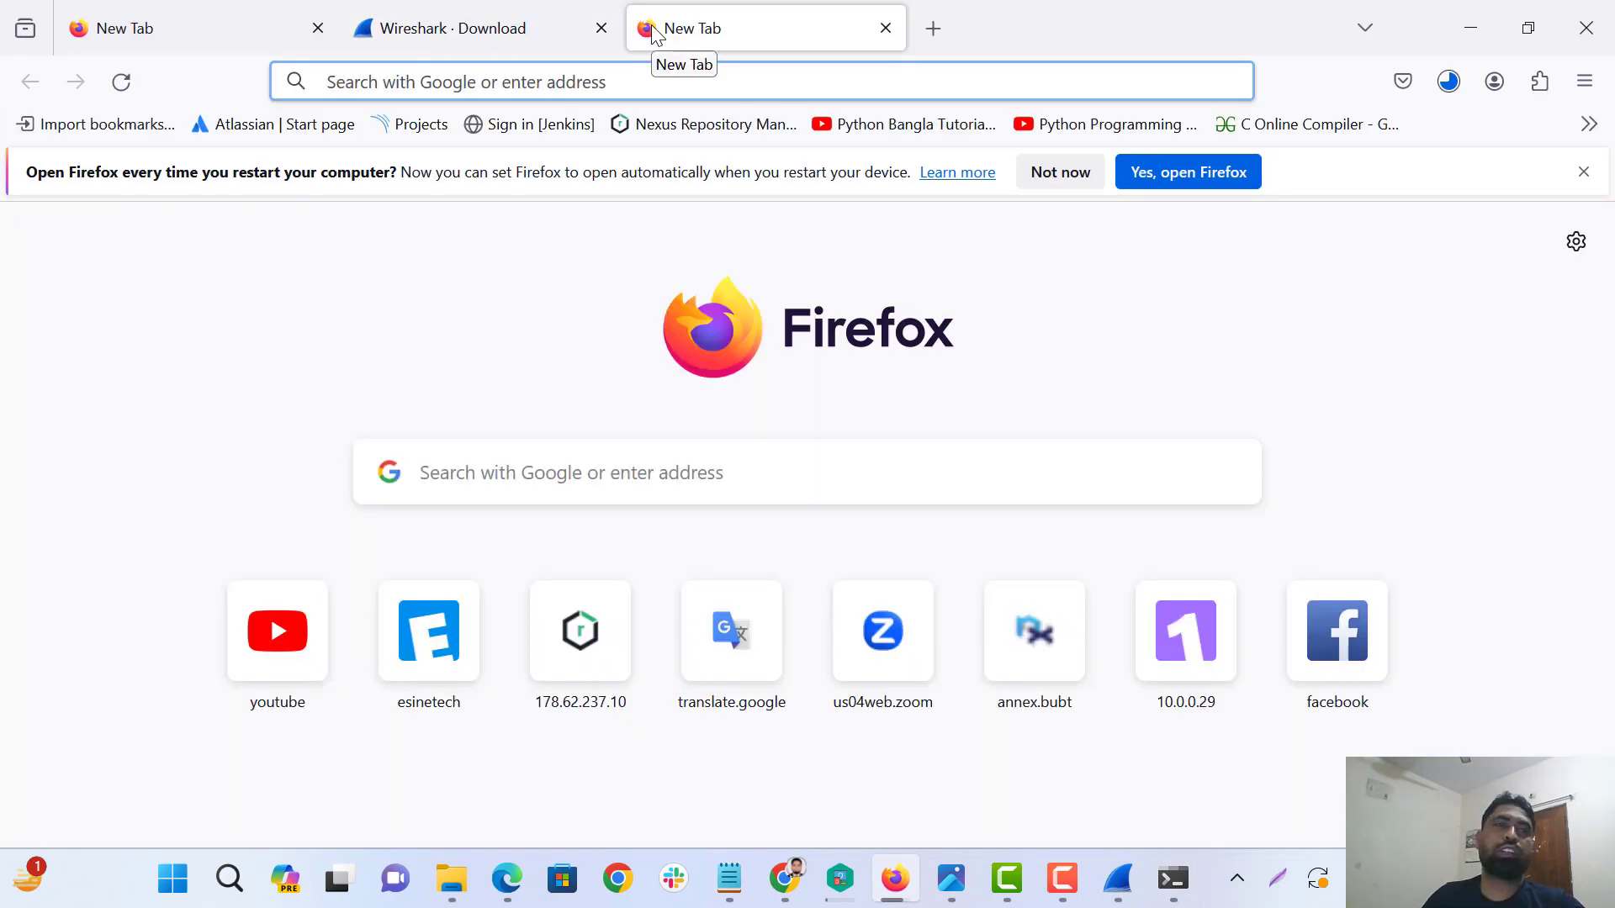
{"action": "type", "text": "google.com/"}
{"action": "key", "text": "Return"}
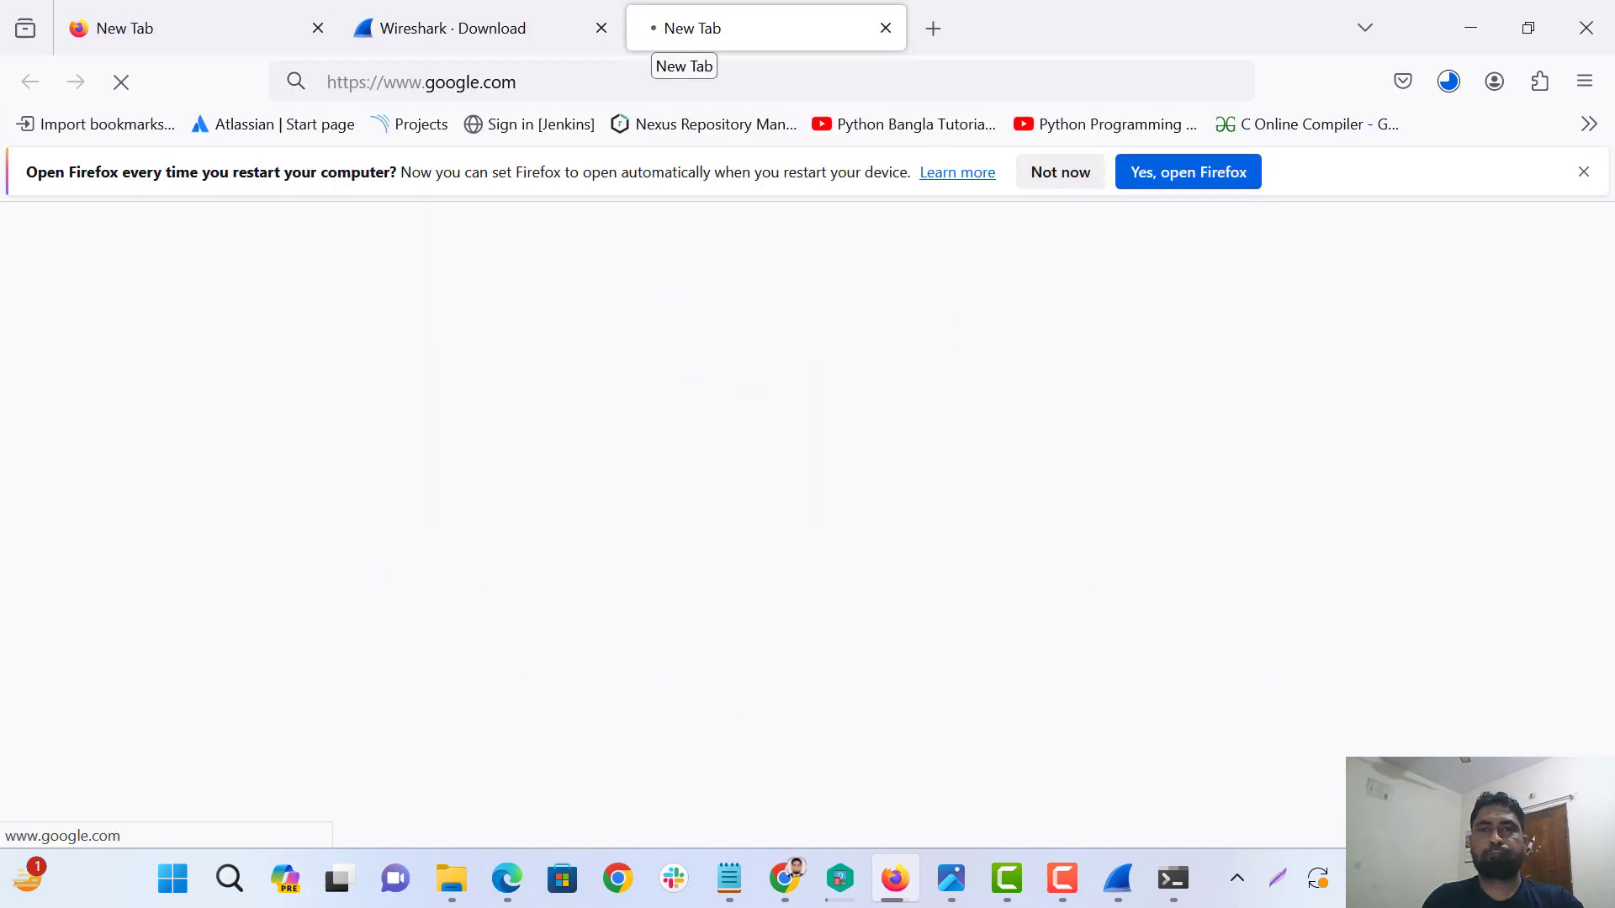
{"action": "type", "text": "BIND"}
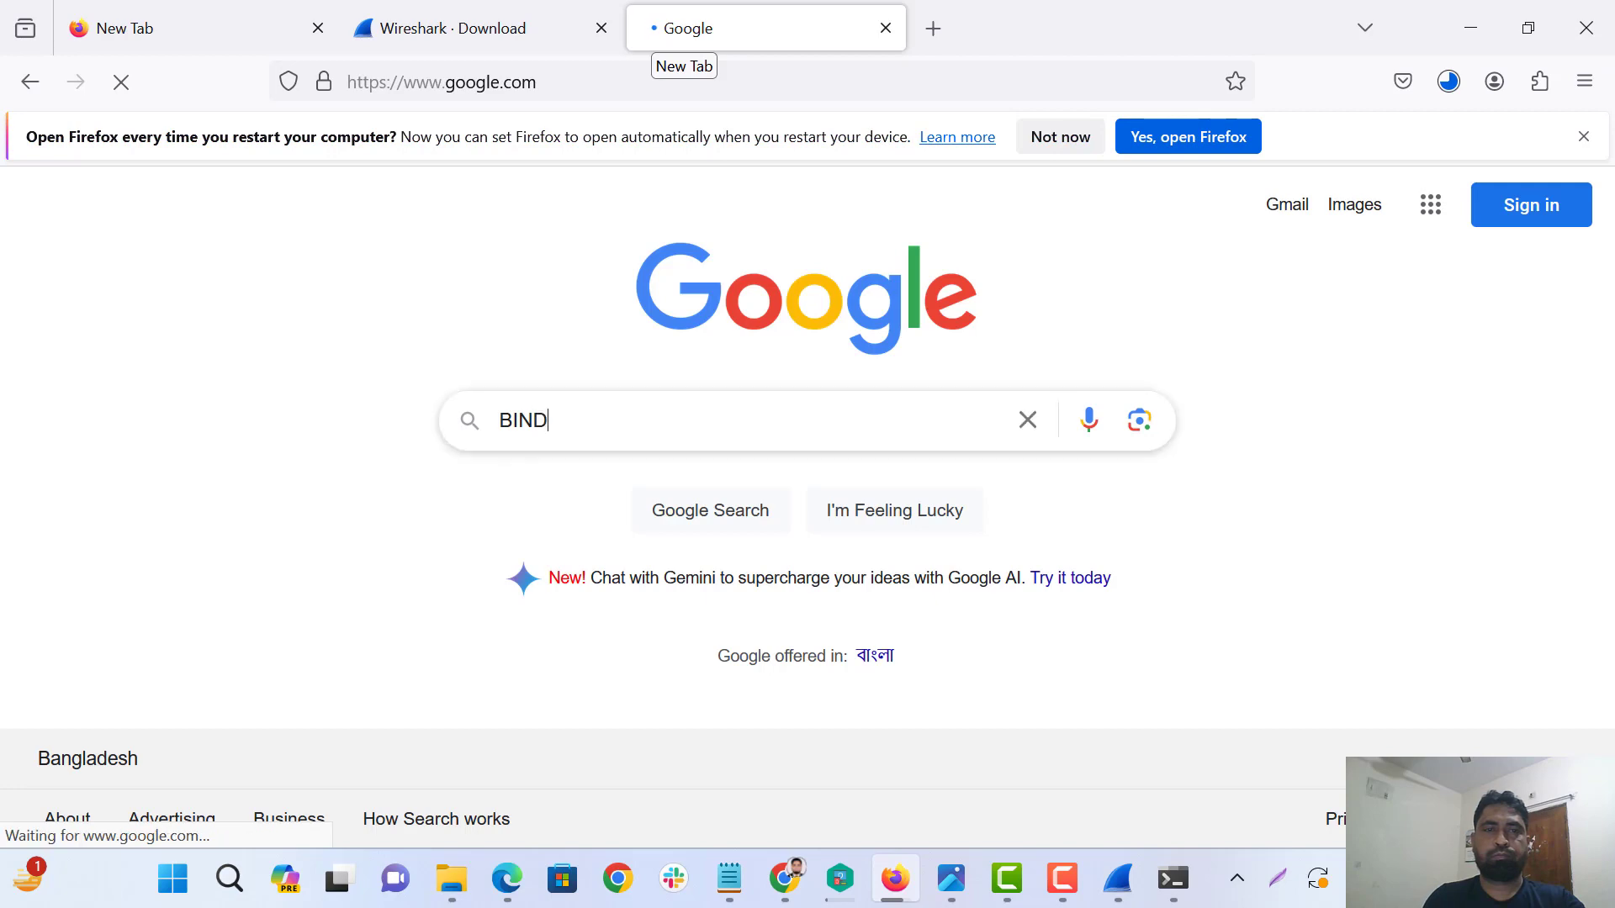
{"action": "type", "text": " 9"}
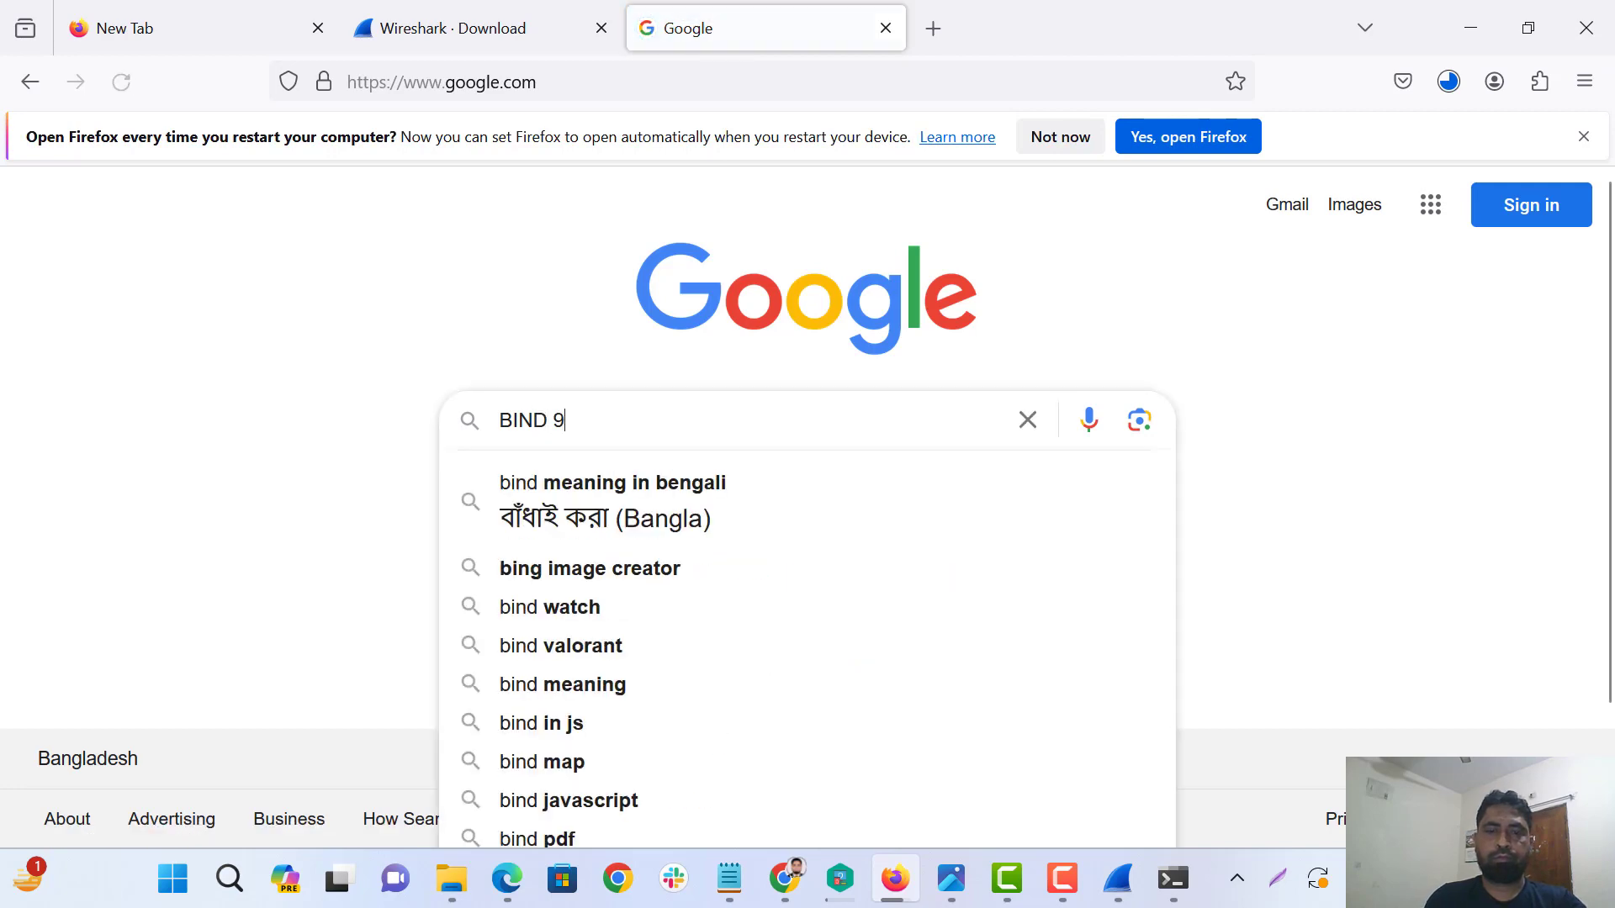
{"action": "key", "text": "Return"}
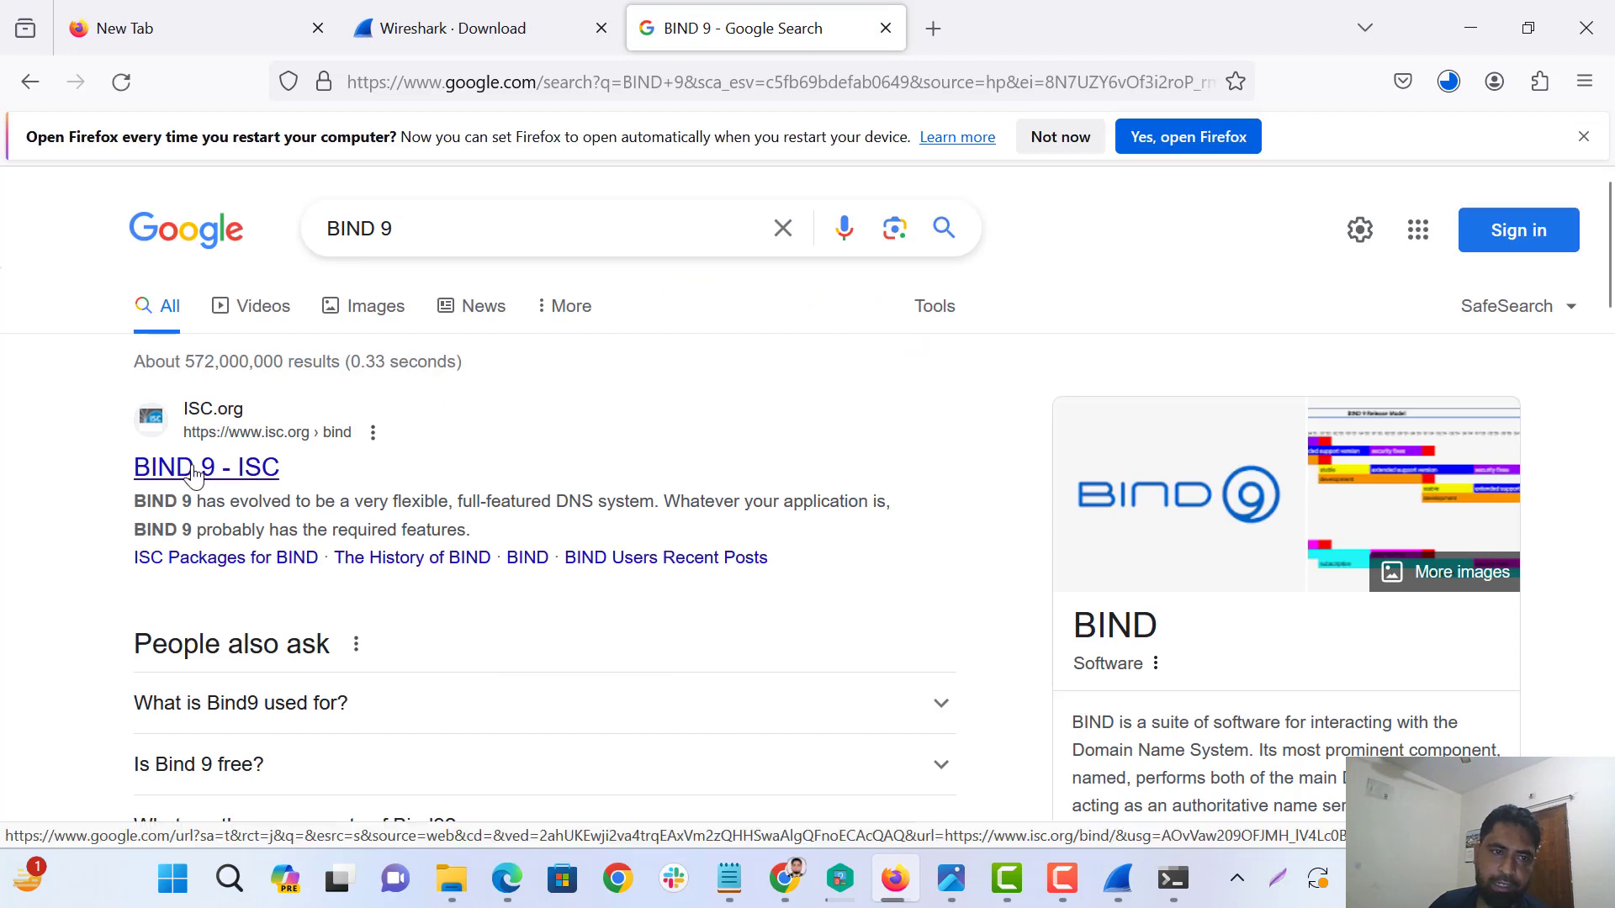
{"action": "left_click", "coordinate": [194, 470]}
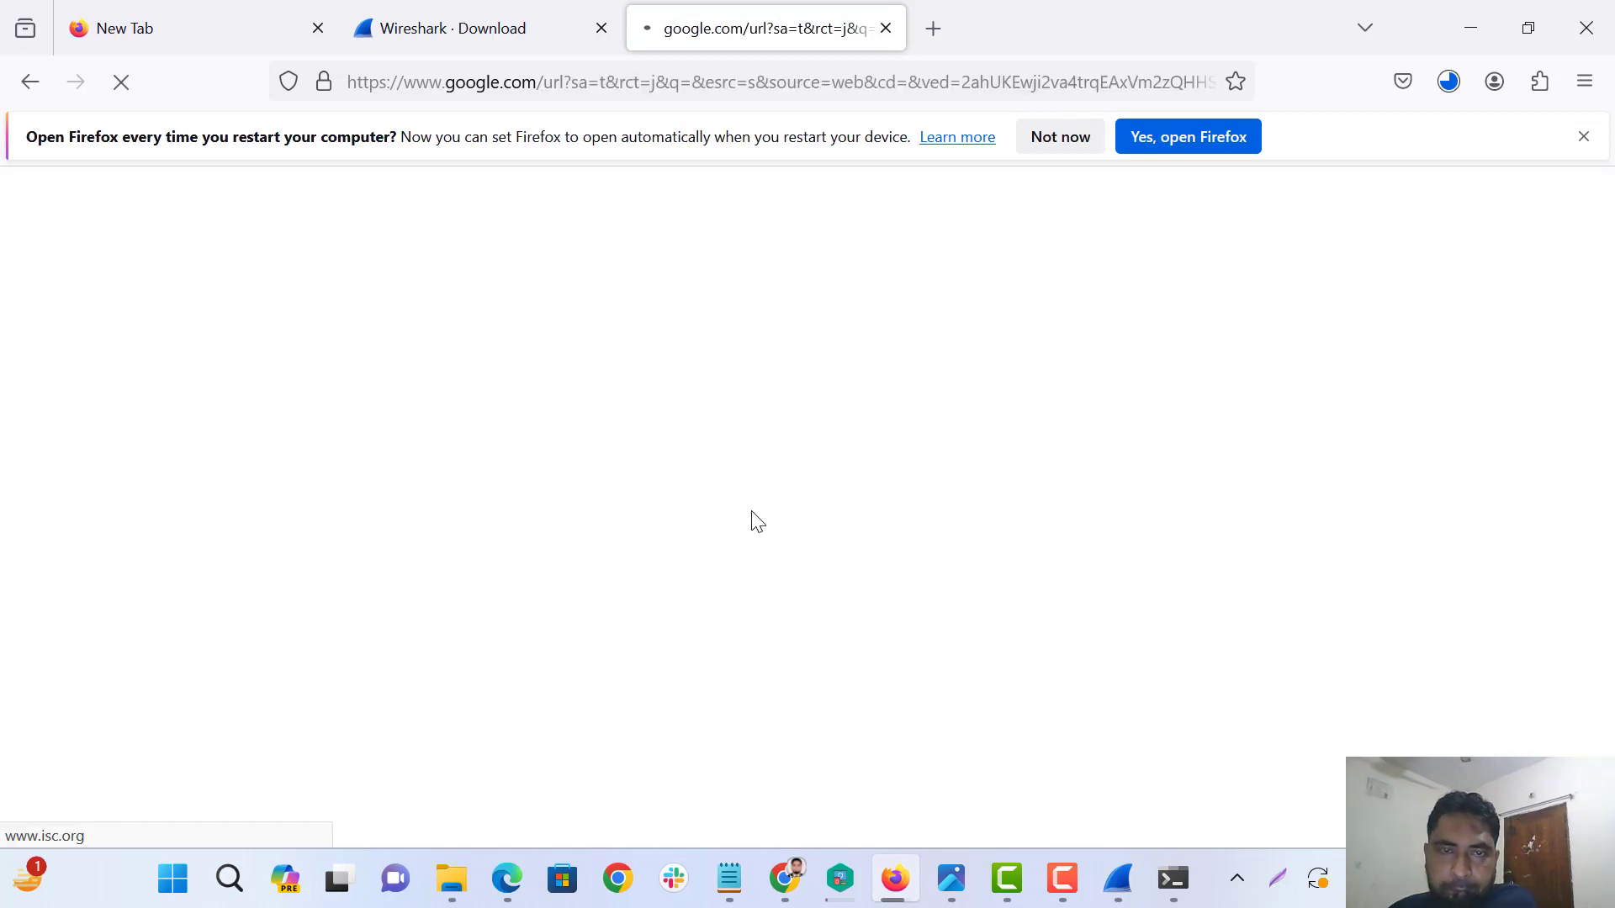
{"action": "scroll", "coordinate": [919, 569], "scroll_direction": "down", "scroll_amount": 2}
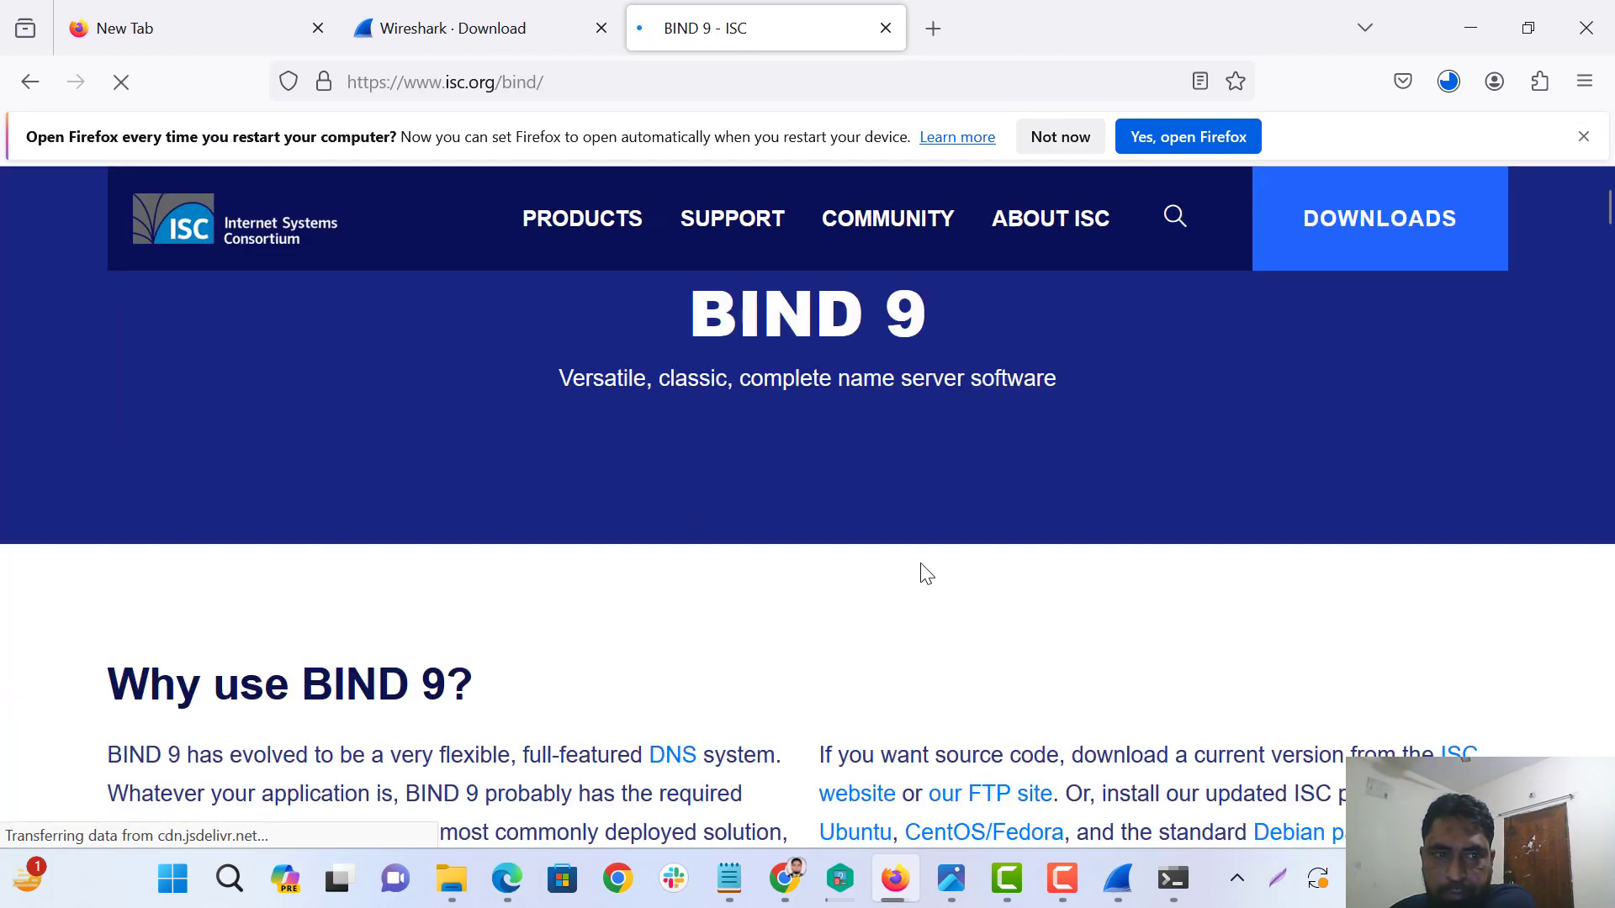
{"action": "scroll", "coordinate": [920, 571], "scroll_direction": "down", "scroll_amount": 3}
{"action": "scroll", "coordinate": [821, 594], "scroll_direction": "down", "scroll_amount": 3}
{"action": "scroll", "coordinate": [726, 625], "scroll_direction": "down", "scroll_amount": 3}
{"action": "scroll", "coordinate": [721, 623], "scroll_direction": "down", "scroll_amount": 3}
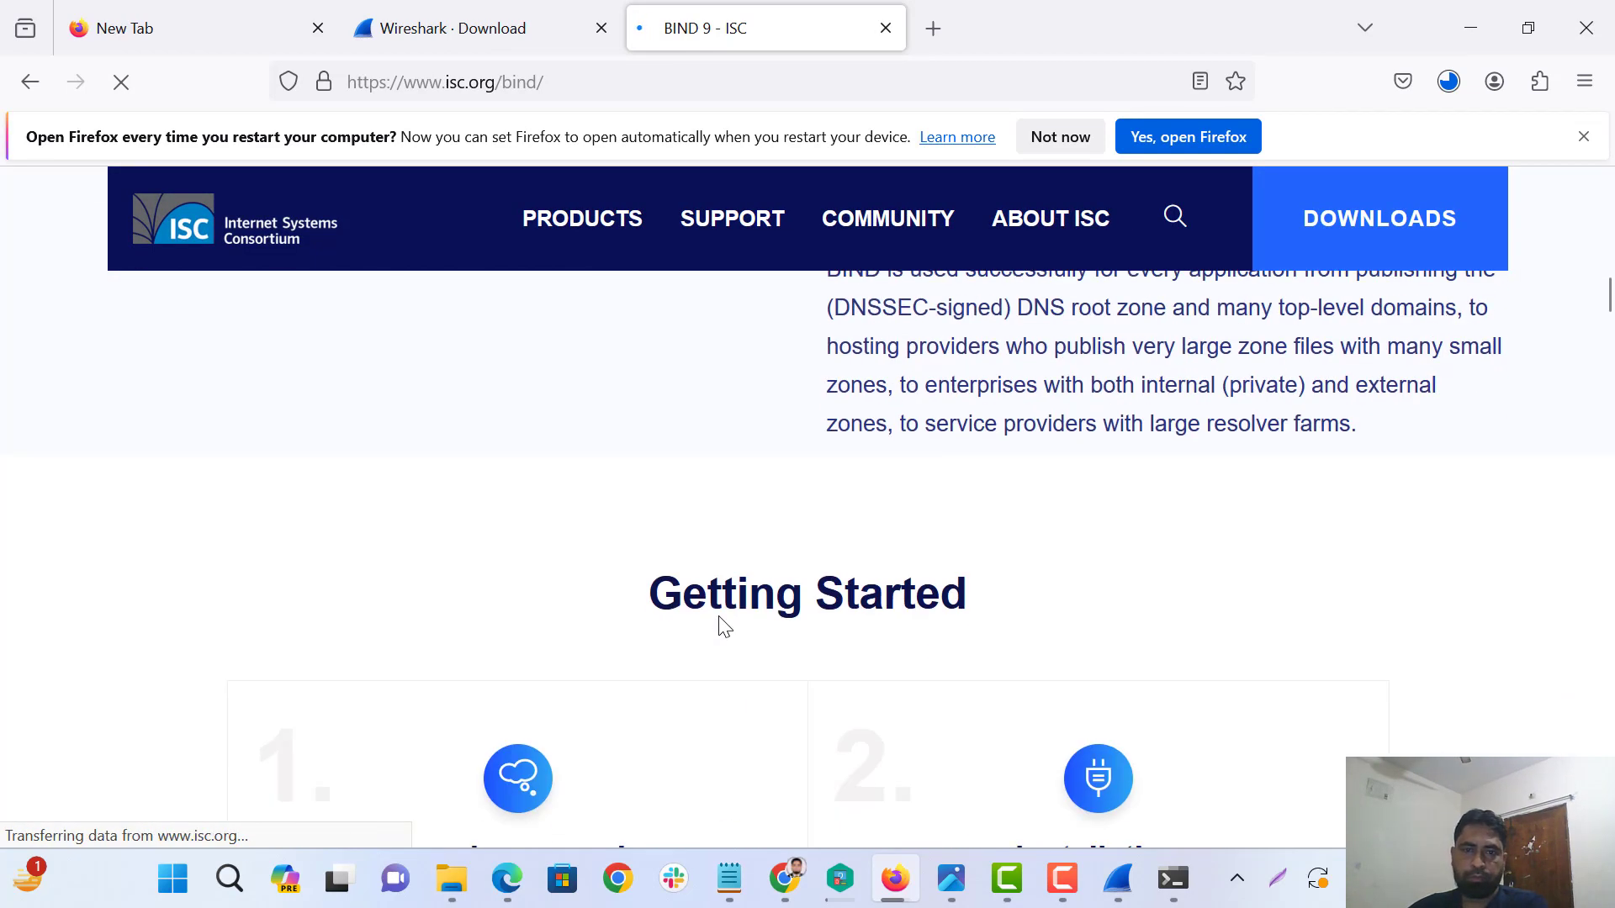
{"action": "scroll", "coordinate": [719, 619], "scroll_direction": "down", "scroll_amount": 3}
{"action": "scroll", "coordinate": [718, 617], "scroll_direction": "up", "scroll_amount": 2}
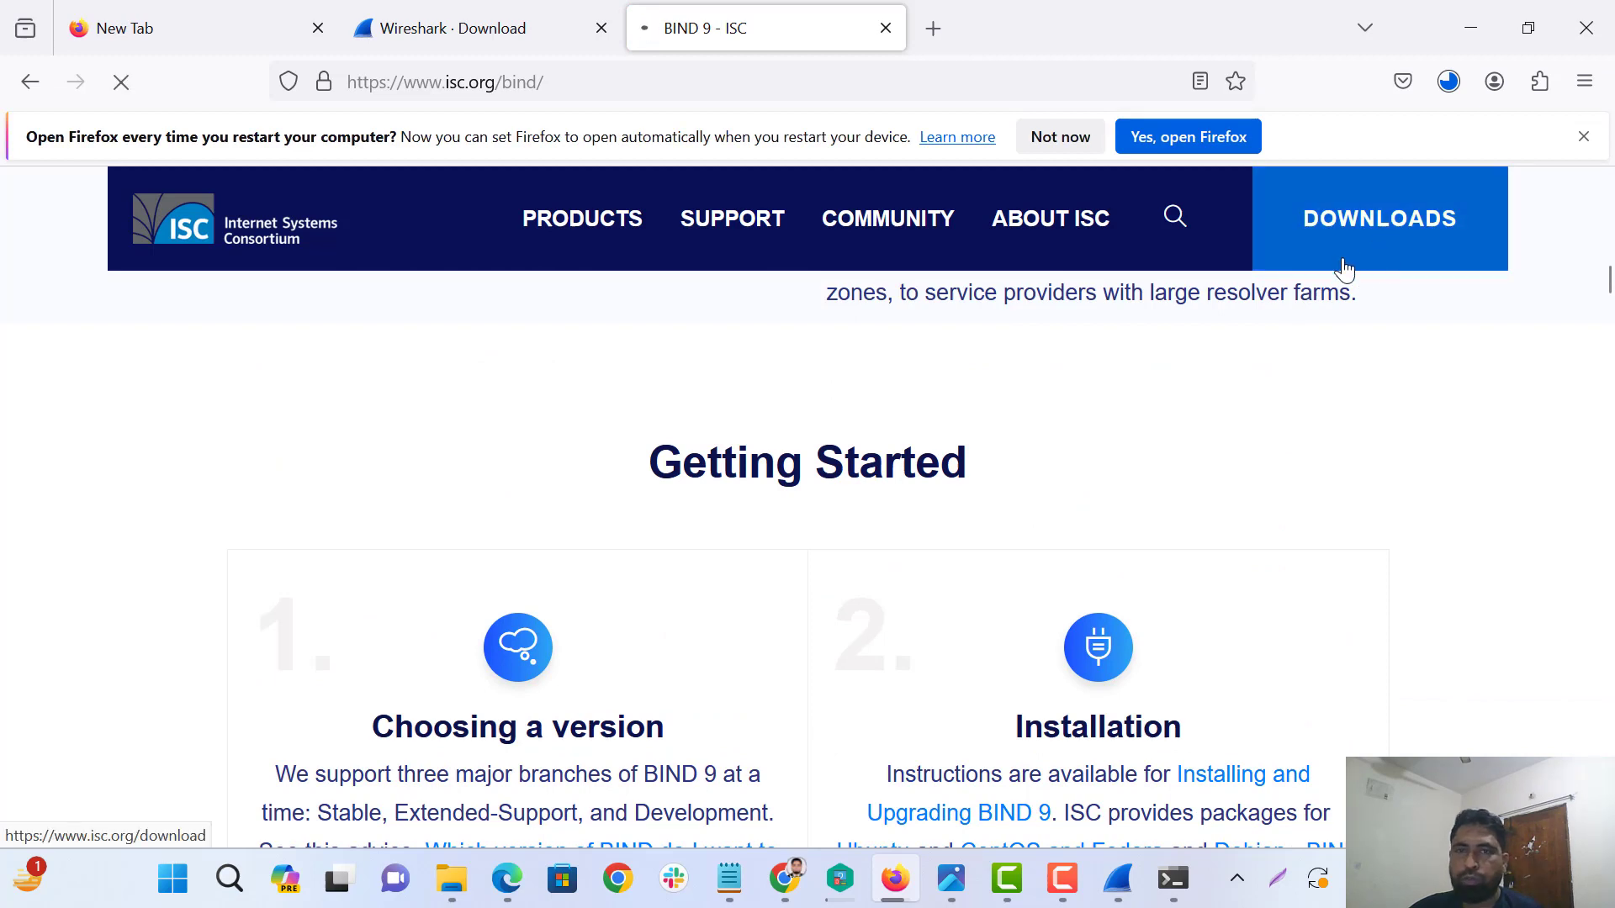
Check the downloads list, then get the BIND 9.16.48 download links.
{"action": "left_click", "coordinate": [1447, 81]}
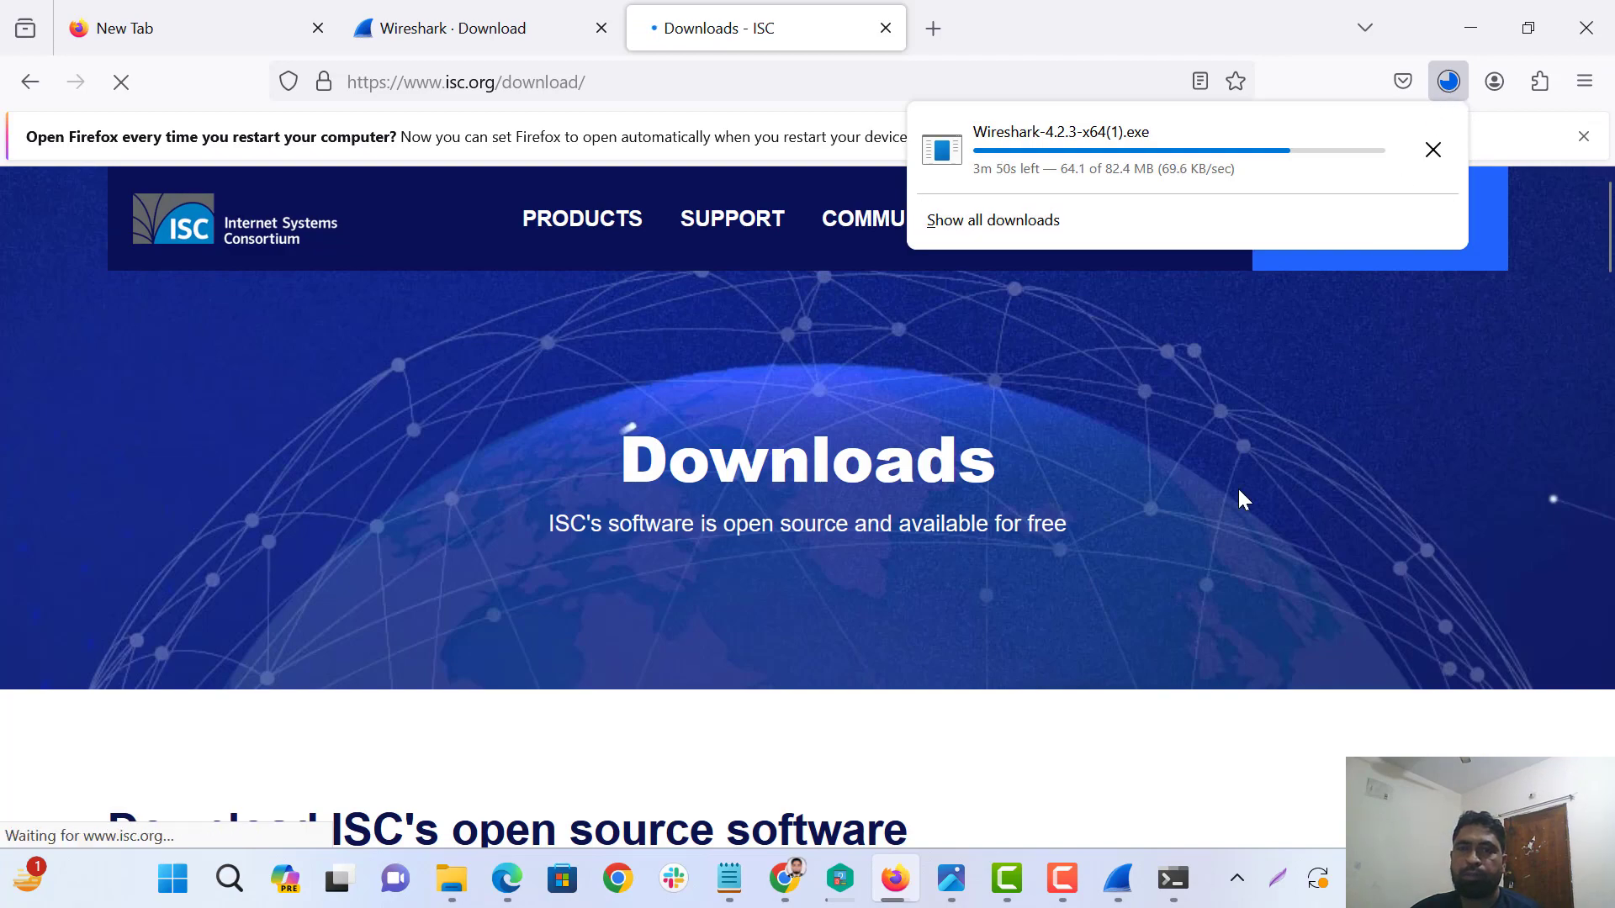
{"action": "left_click", "coordinate": [1433, 85]}
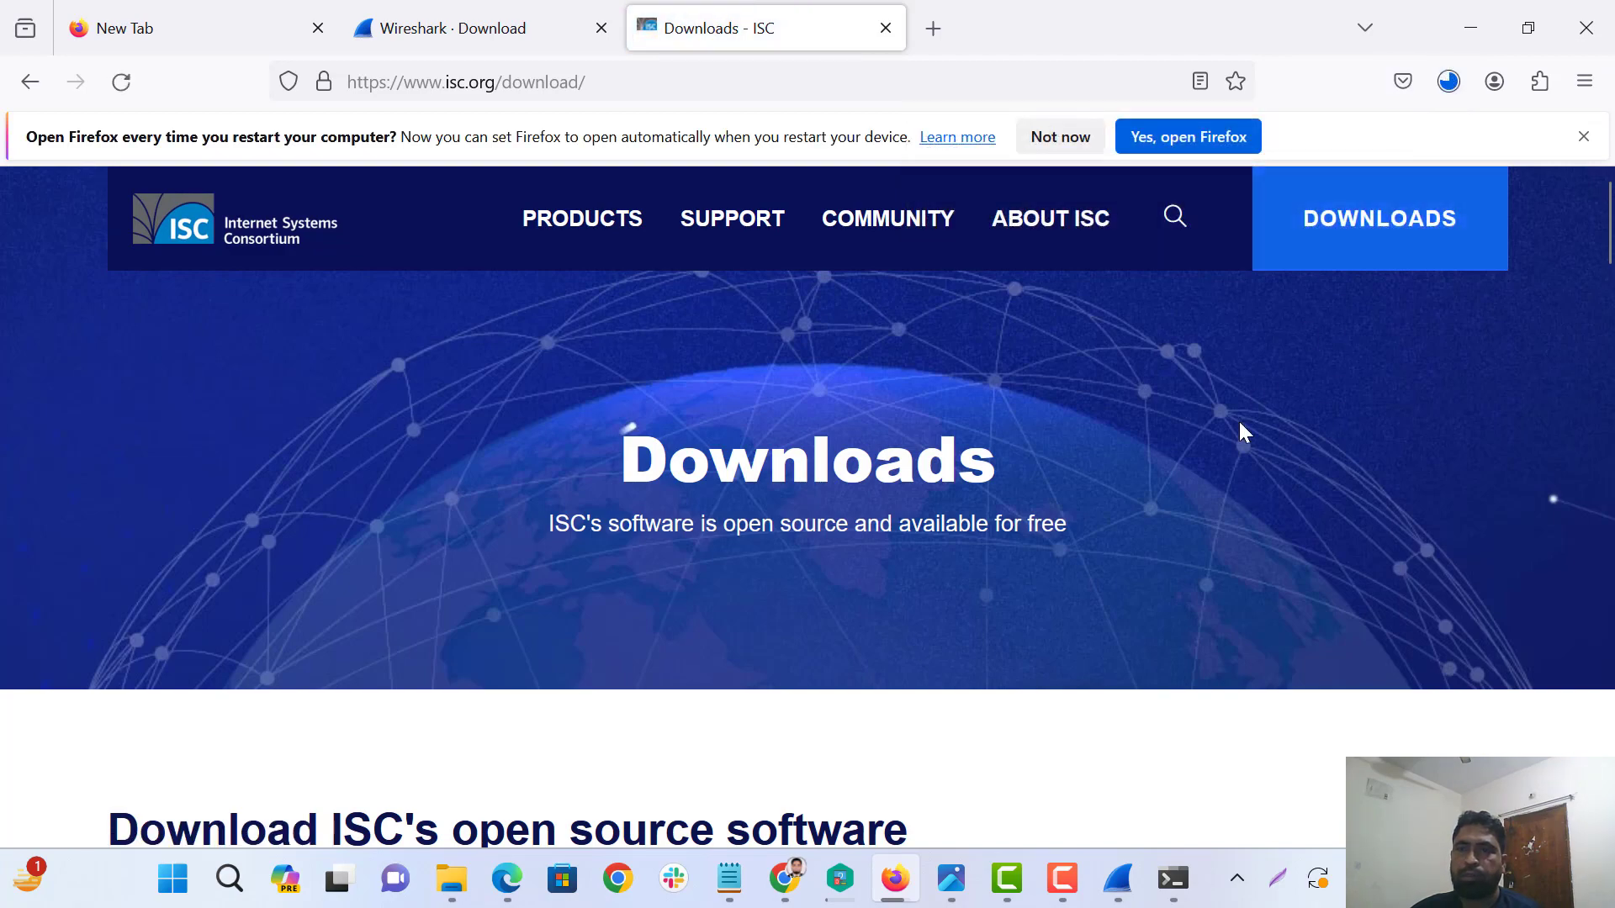
{"action": "scroll", "coordinate": [1238, 418], "scroll_direction": "down", "scroll_amount": 2}
{"action": "scroll", "coordinate": [1221, 461], "scroll_direction": "down", "scroll_amount": 3}
{"action": "scroll", "coordinate": [1216, 462], "scroll_direction": "down", "scroll_amount": 4}
{"action": "scroll", "coordinate": [1214, 463], "scroll_direction": "up", "scroll_amount": 4}
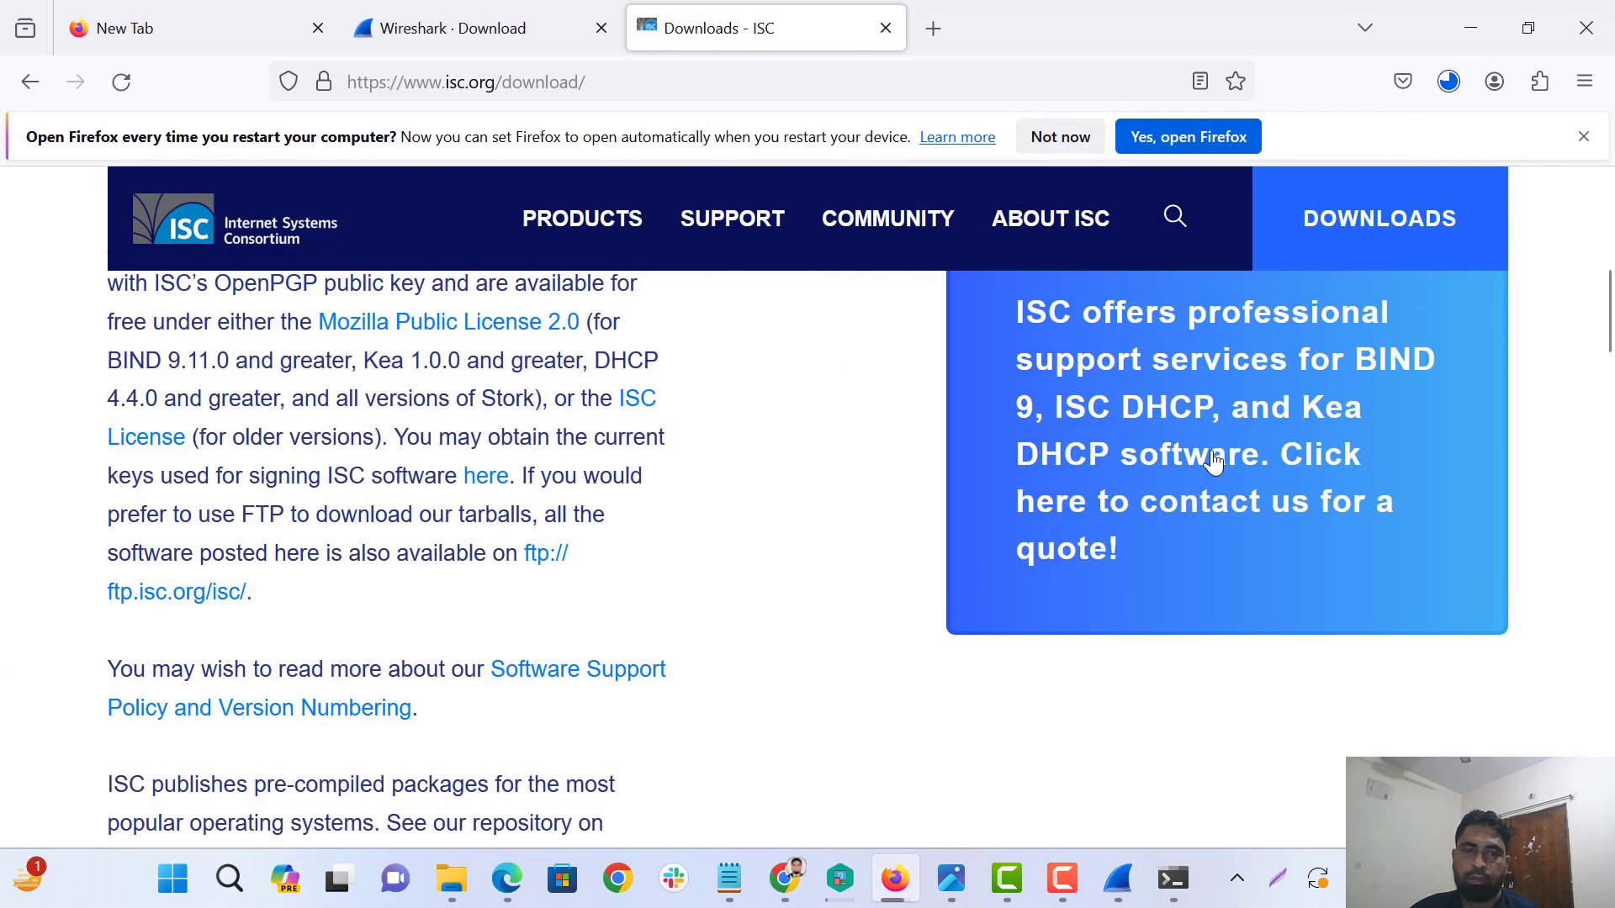
{"action": "scroll", "coordinate": [1215, 457], "scroll_direction": "down", "scroll_amount": 5}
{"action": "scroll", "coordinate": [1208, 459], "scroll_direction": "down", "scroll_amount": 3}
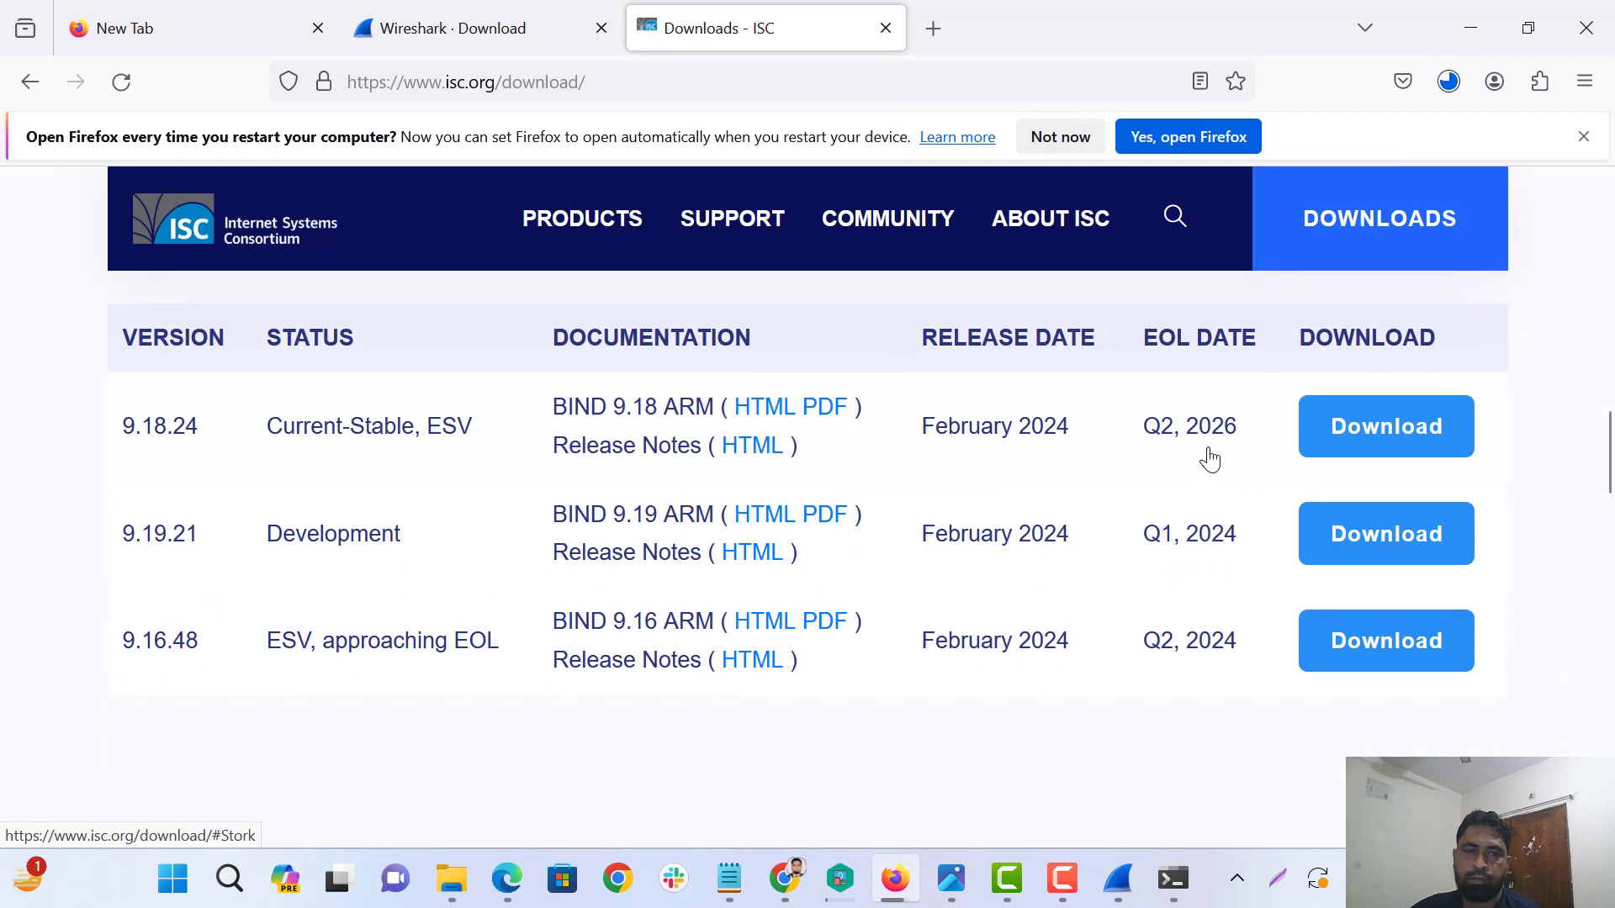
{"action": "left_click", "coordinate": [1379, 652]}
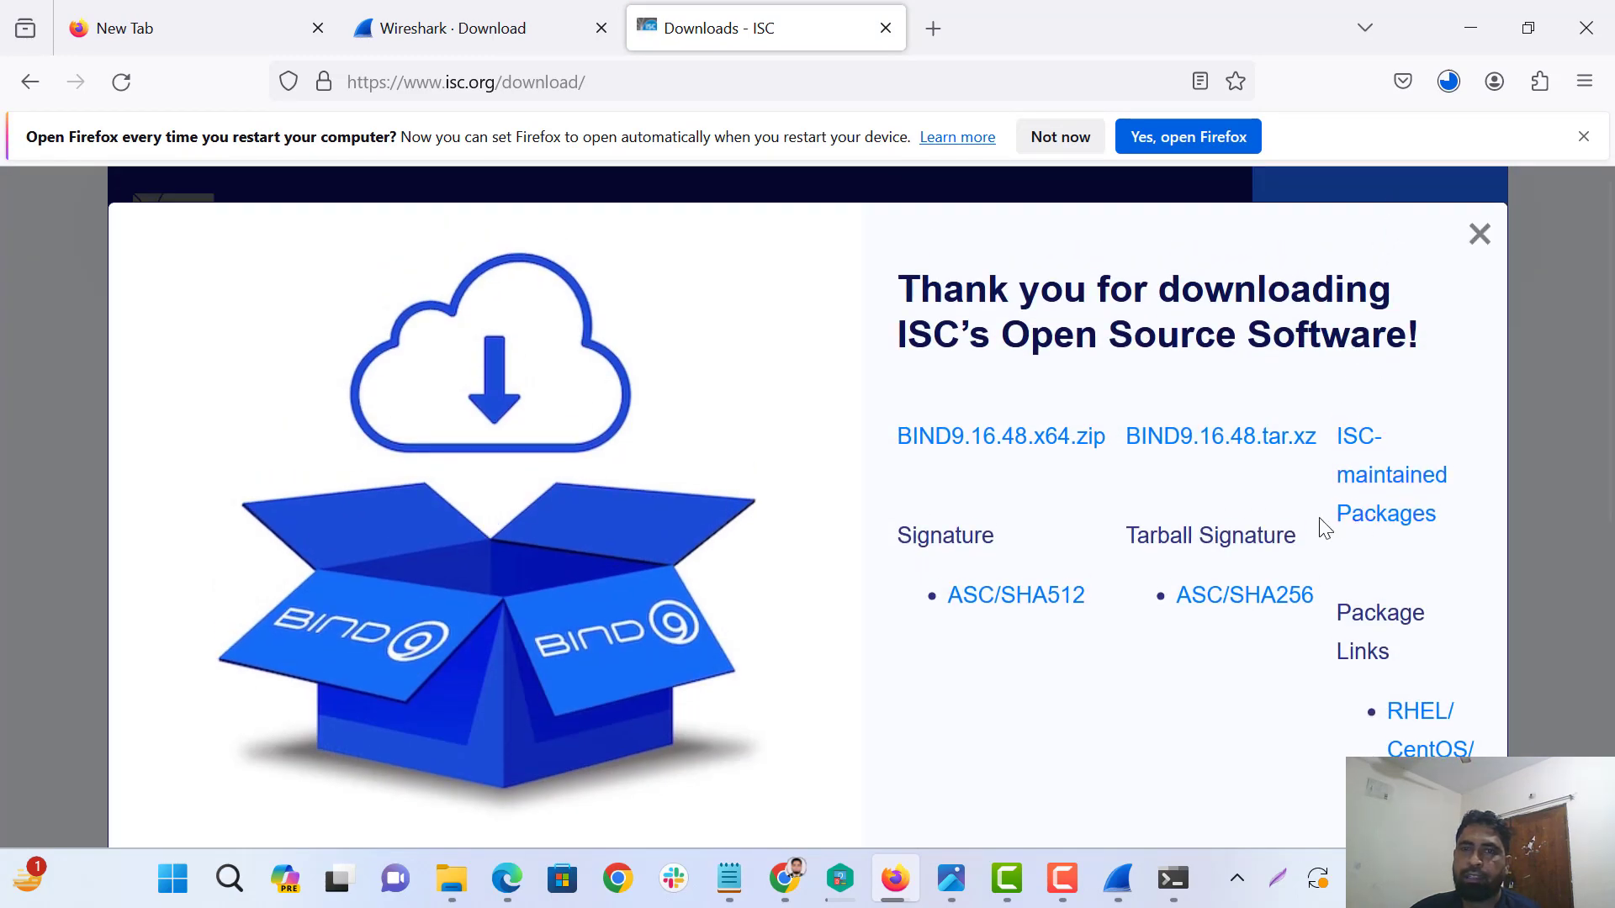
Download BIND9.16.48.x64.zip and cancel the duplicate Wireshark-4.2.3-x64(1).exe download.
{"action": "left_click", "coordinate": [1017, 446]}
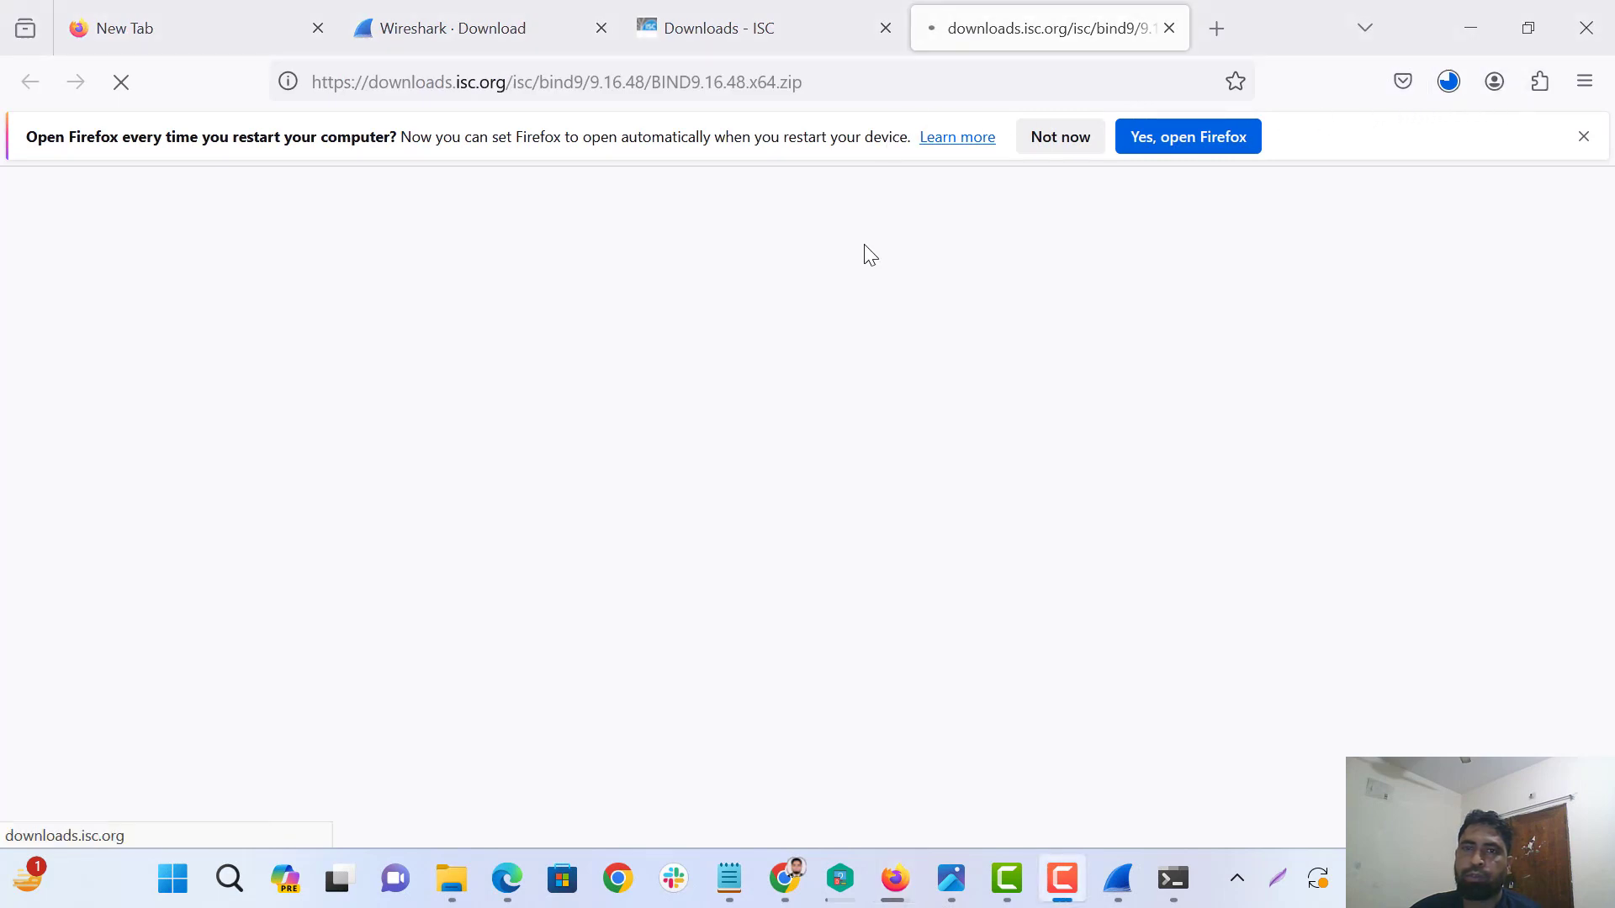
{"action": "left_click", "coordinate": [1430, 75]}
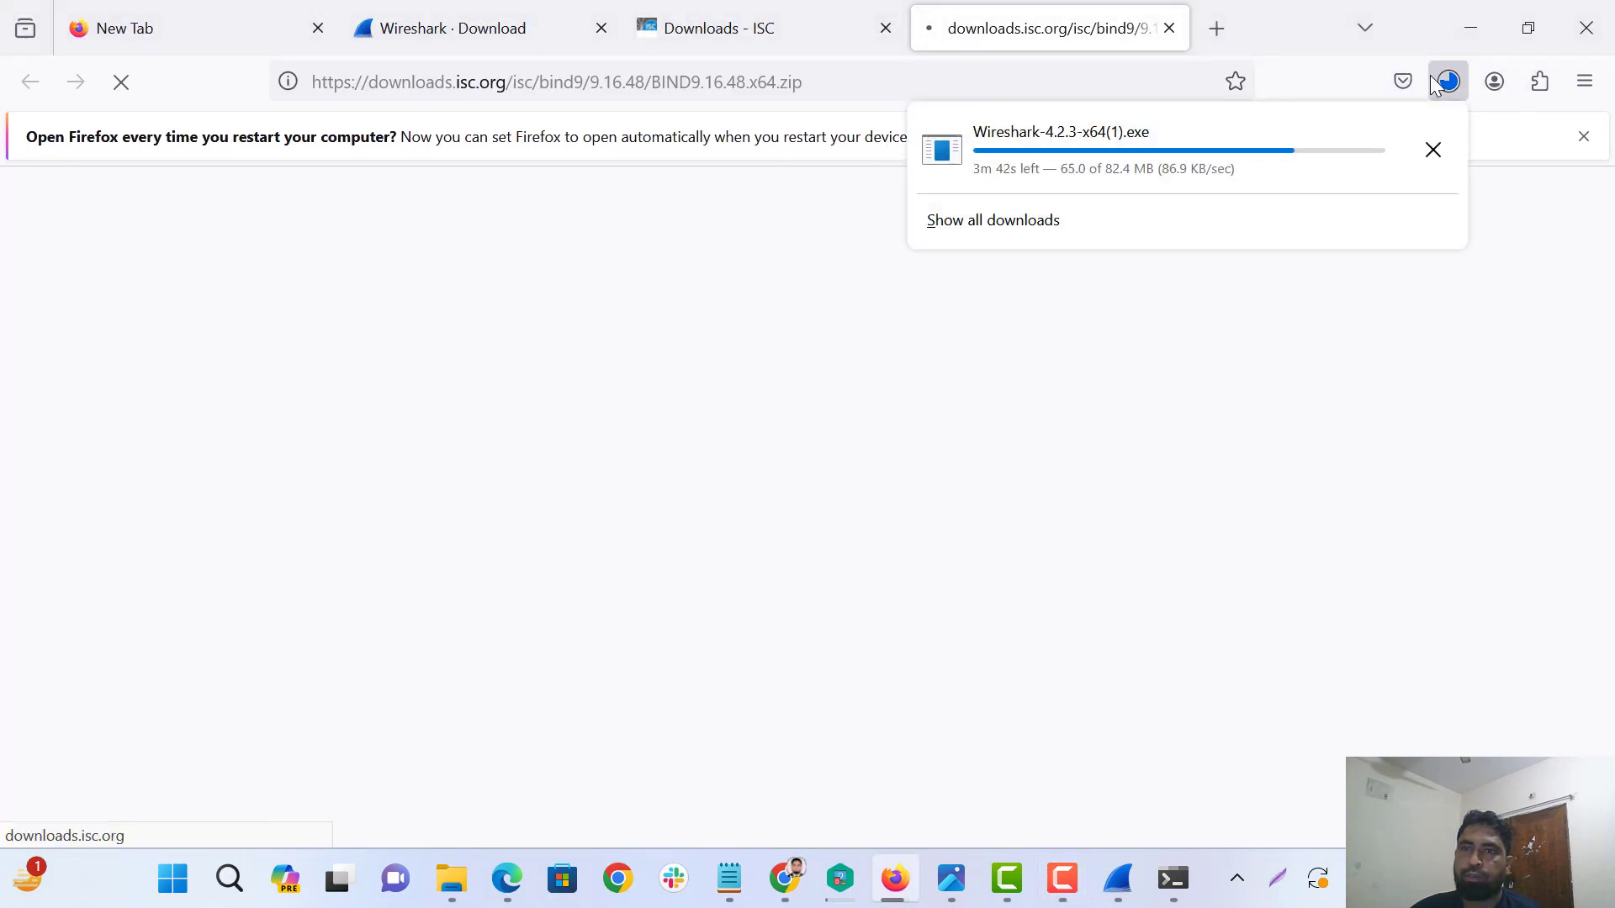
{"action": "left_click", "coordinate": [1433, 150]}
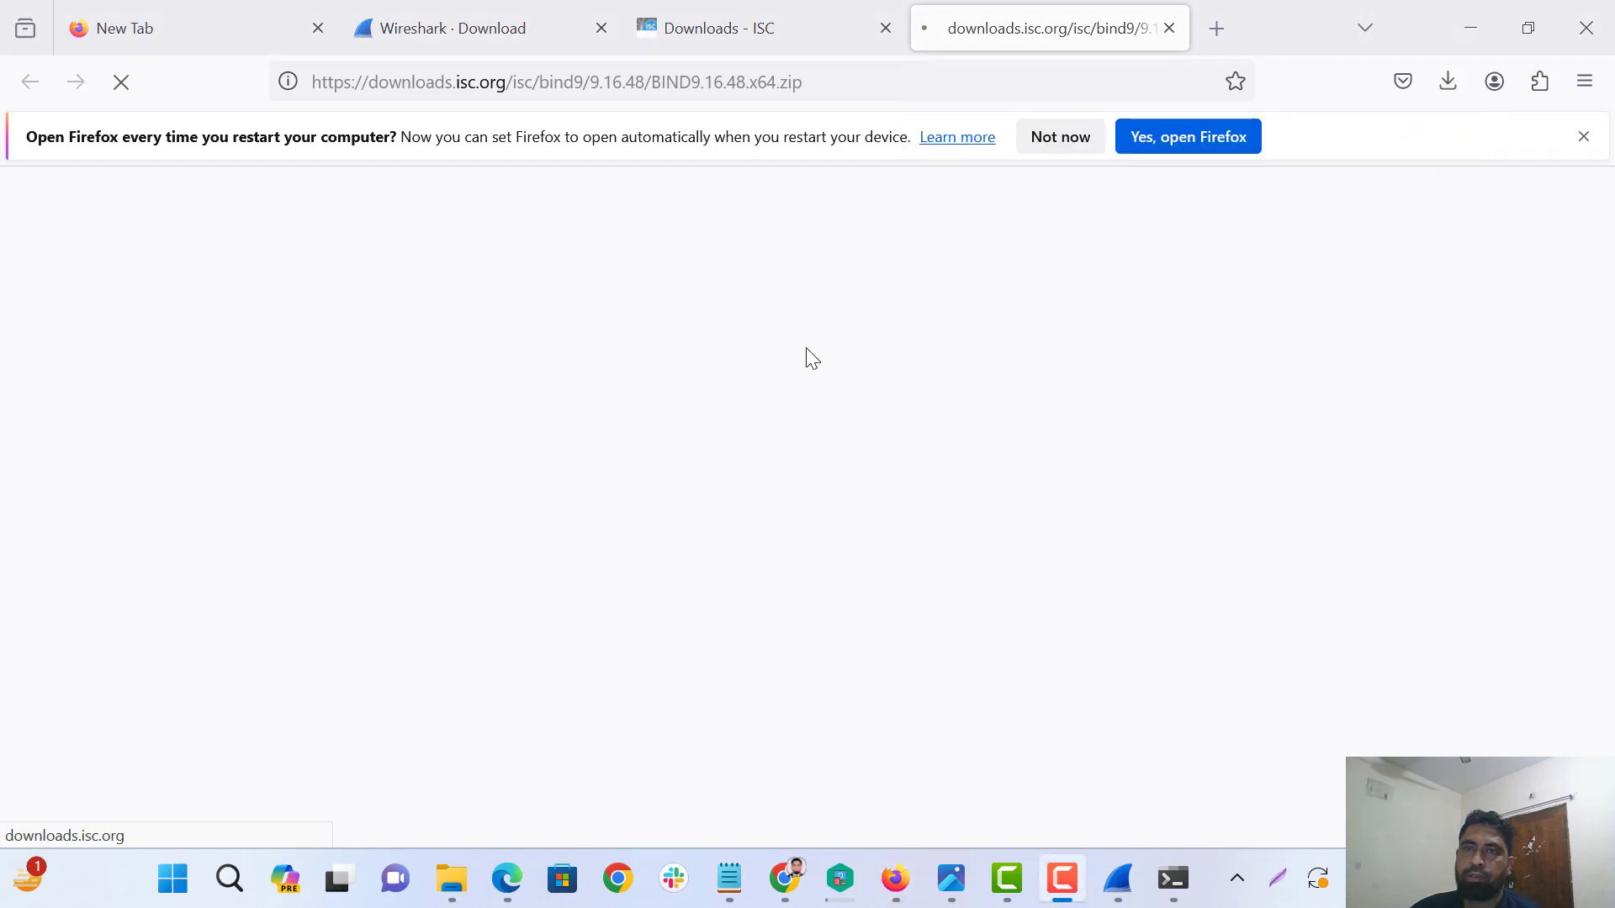
{"action": "left_click", "coordinate": [1449, 80]}
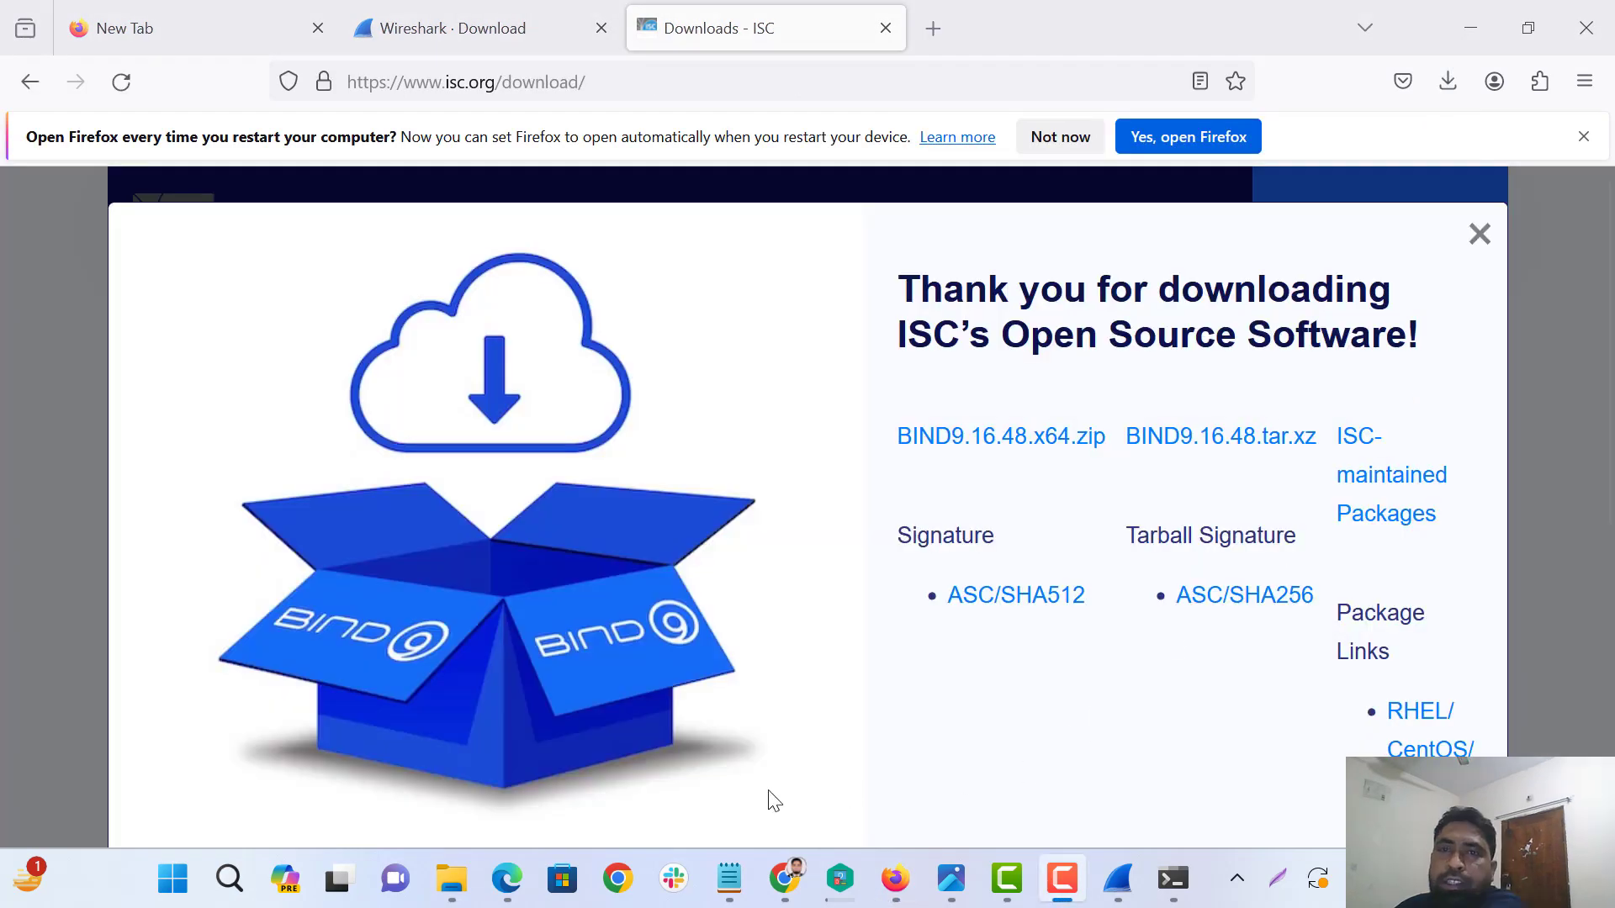
Extract BIND9.16.48.x64.zip from Downloads with Extract All into its own folder.
{"action": "left_click", "coordinate": [440, 889]}
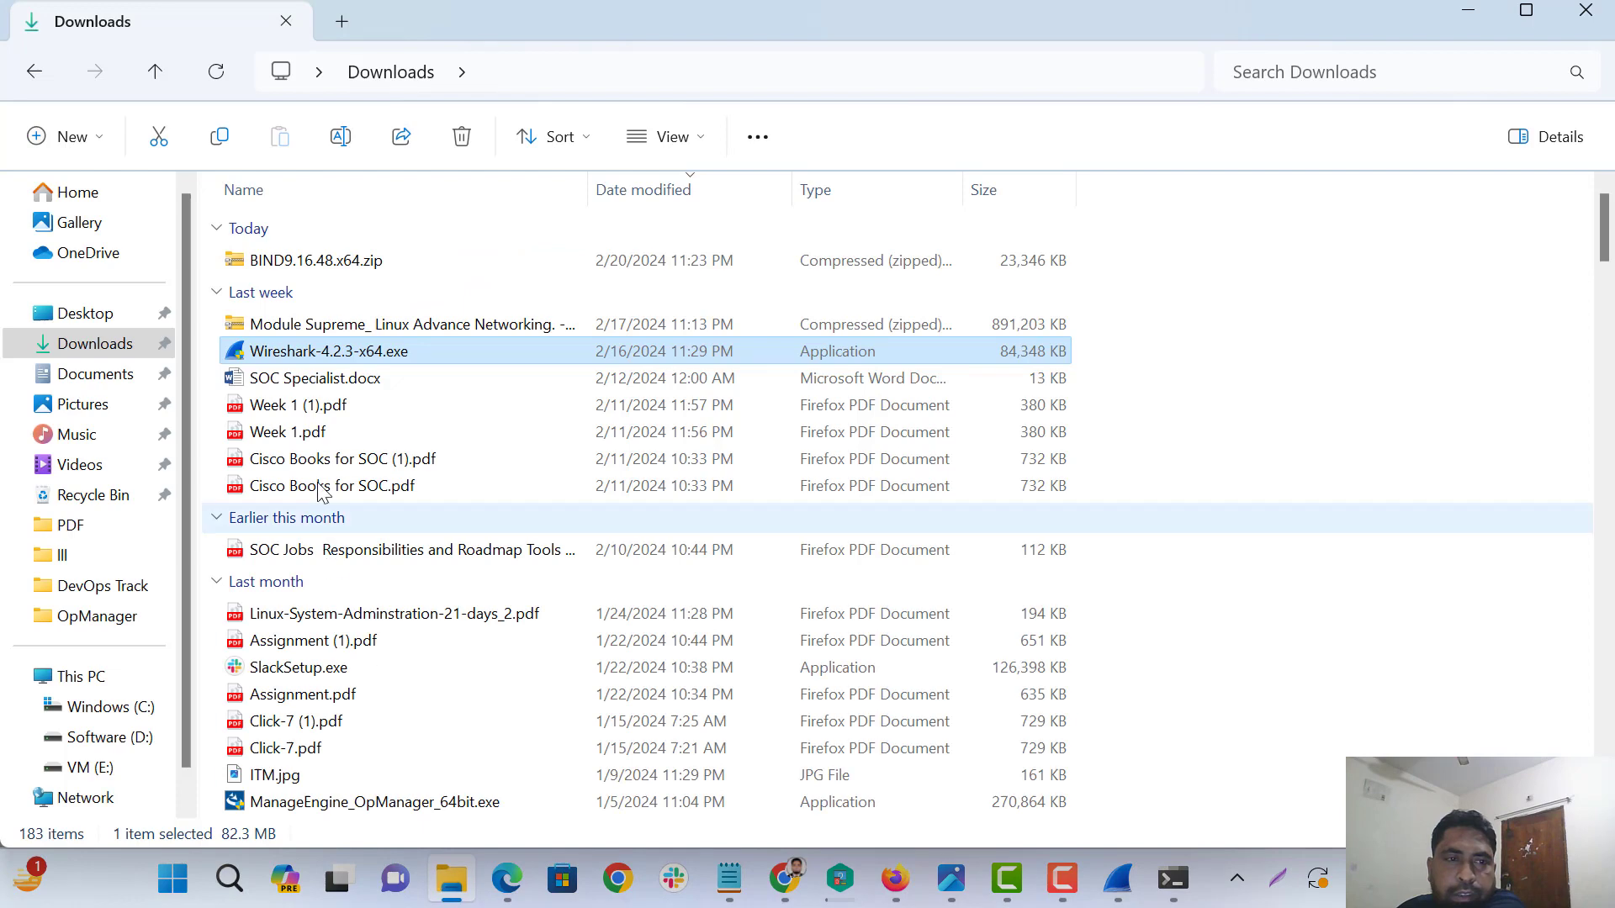
{"action": "left_click", "coordinate": [300, 268]}
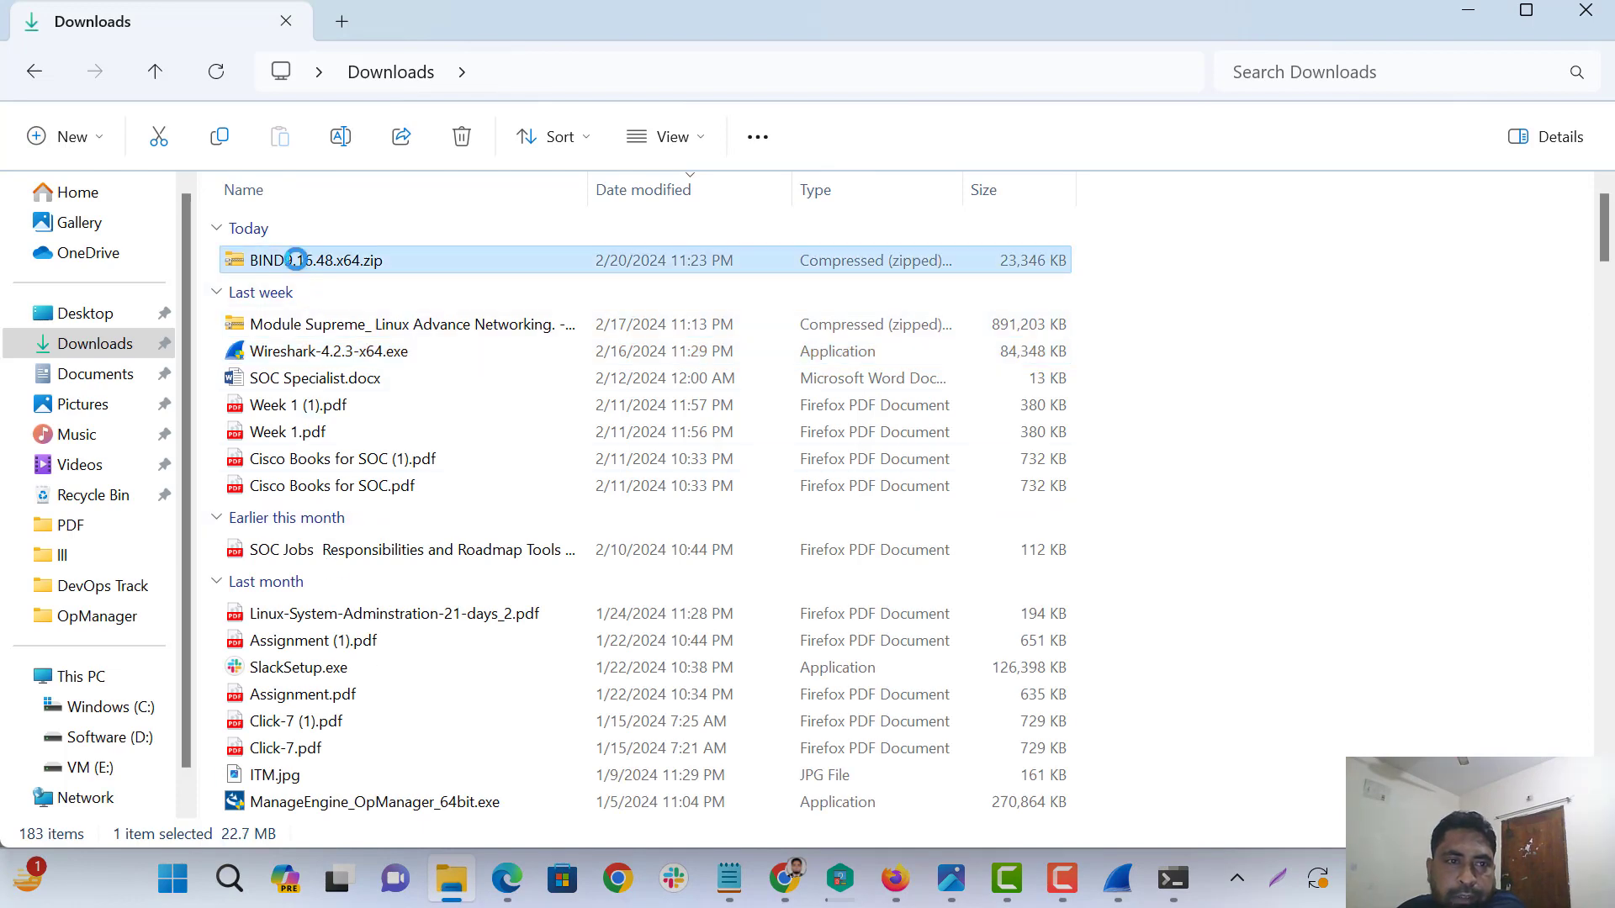
{"action": "right_click", "coordinate": [299, 262]}
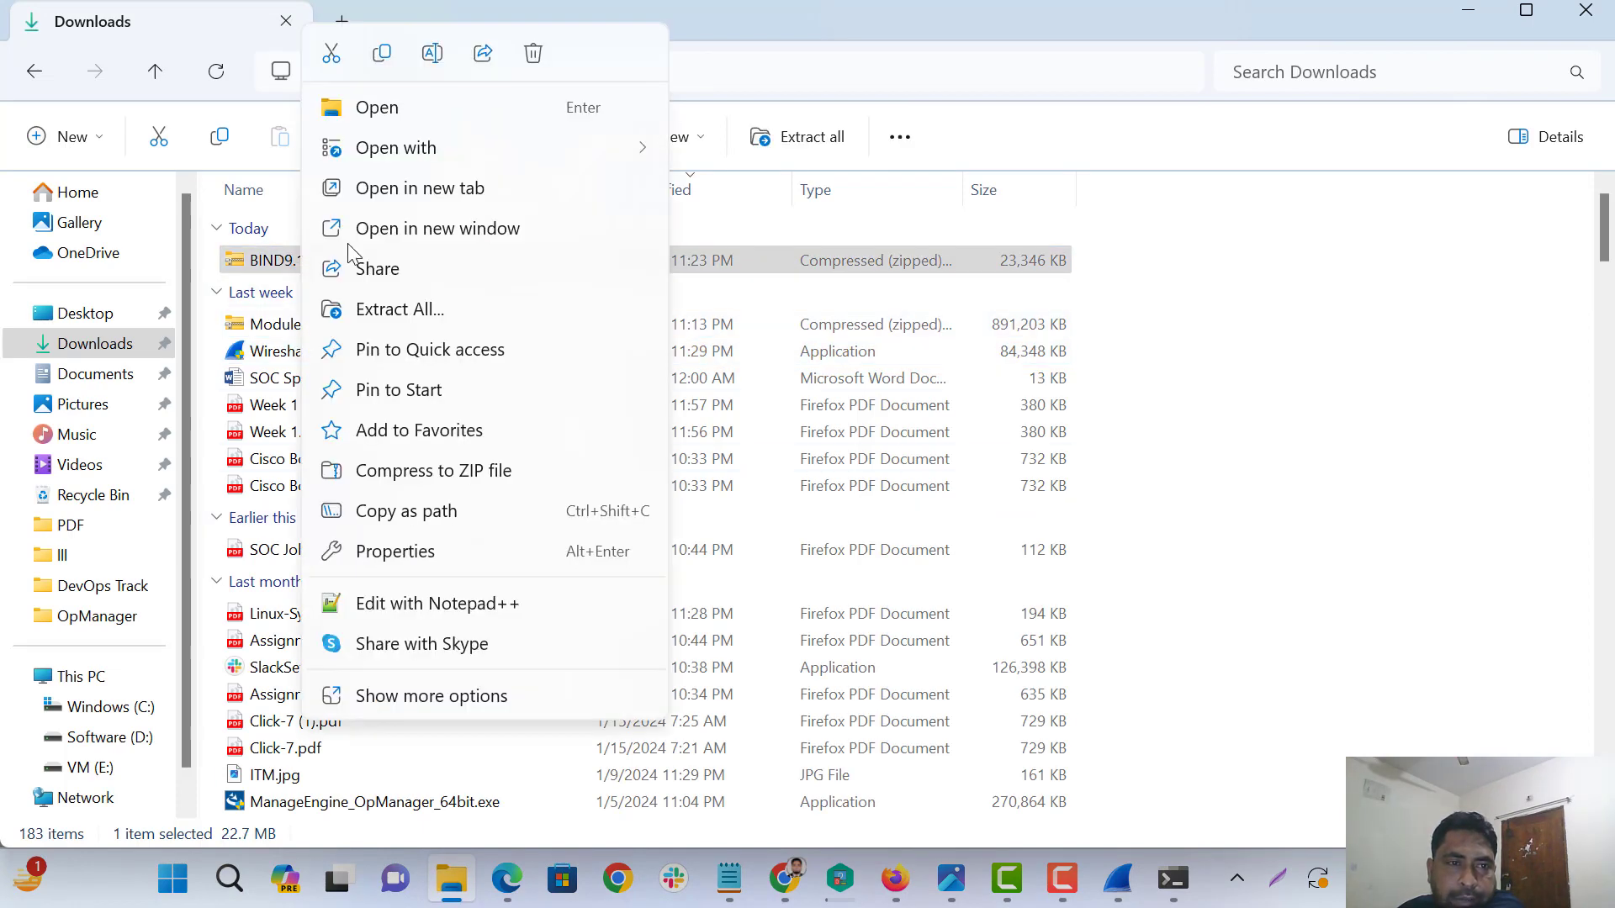
{"action": "left_click", "coordinate": [444, 311]}
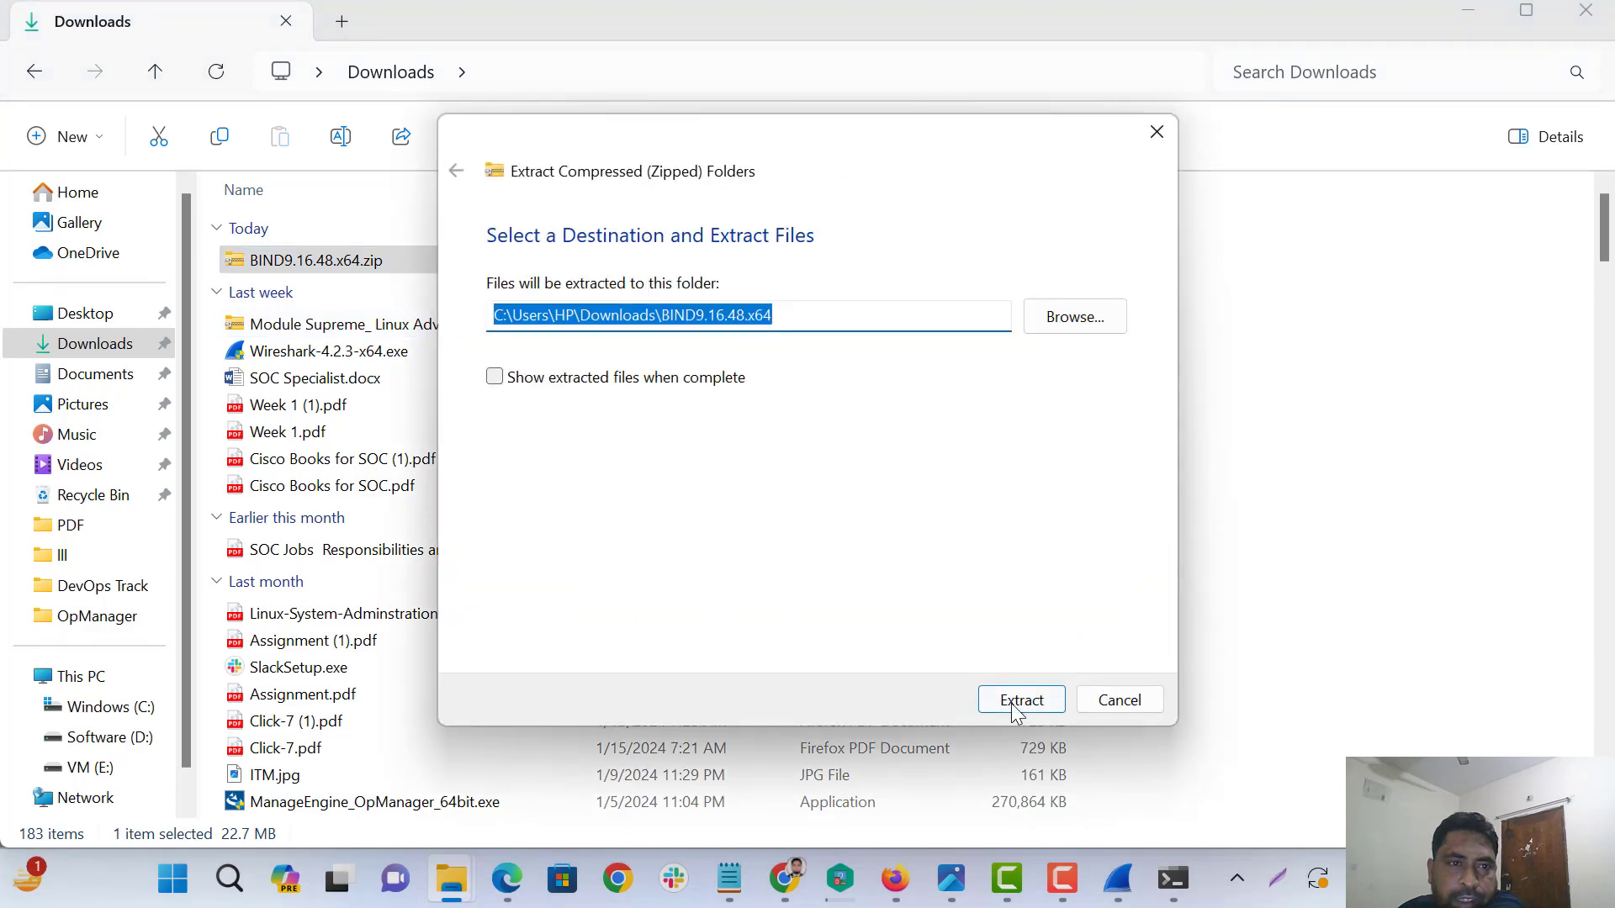
{"action": "left_click", "coordinate": [1020, 702]}
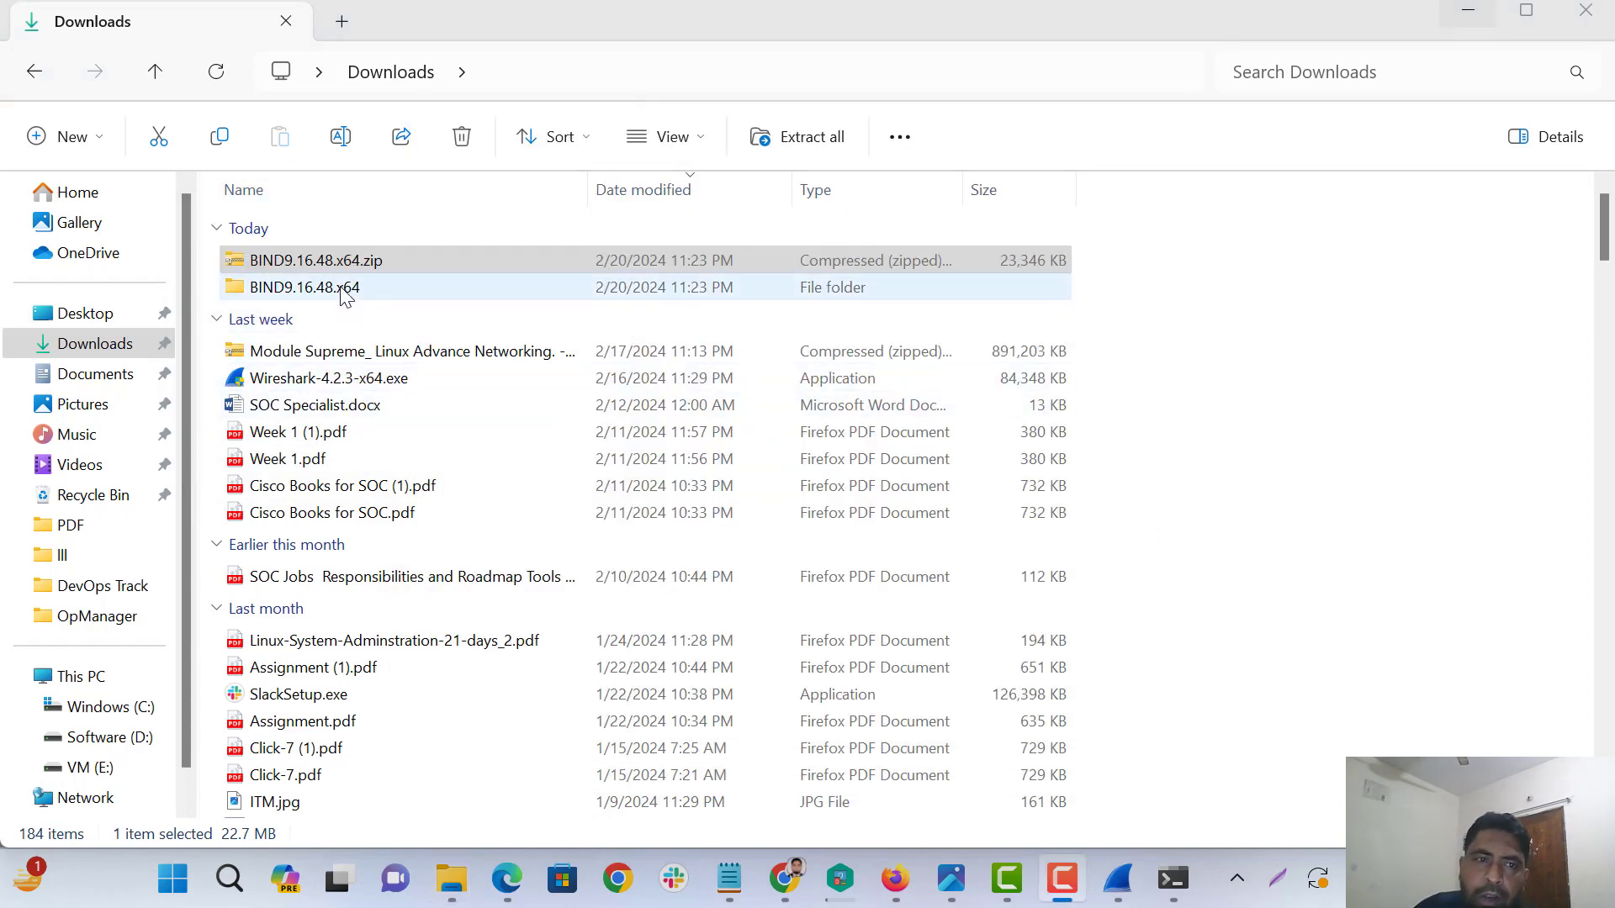
Open the BIND9.16.48.x64 folder and run BINDInstall.exe as administrator.
{"action": "double_click", "coordinate": [341, 291]}
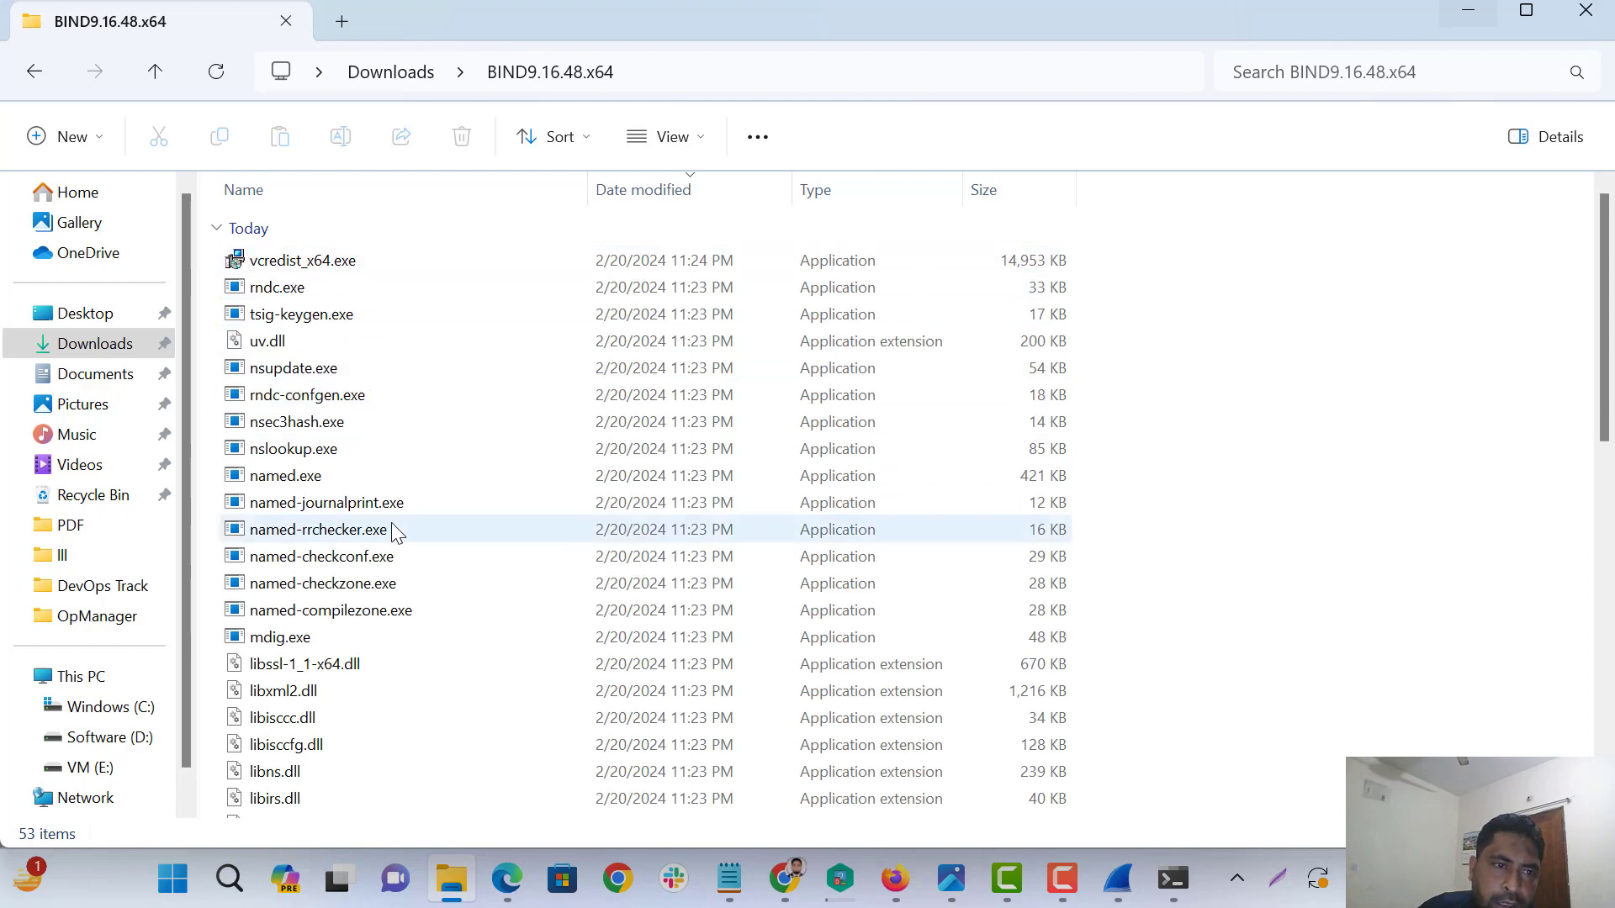
{"action": "scroll", "coordinate": [392, 529], "scroll_direction": "down", "scroll_amount": 4}
{"action": "scroll", "coordinate": [391, 533], "scroll_direction": "down", "scroll_amount": 4}
{"action": "scroll", "coordinate": [392, 532], "scroll_direction": "down", "scroll_amount": 3}
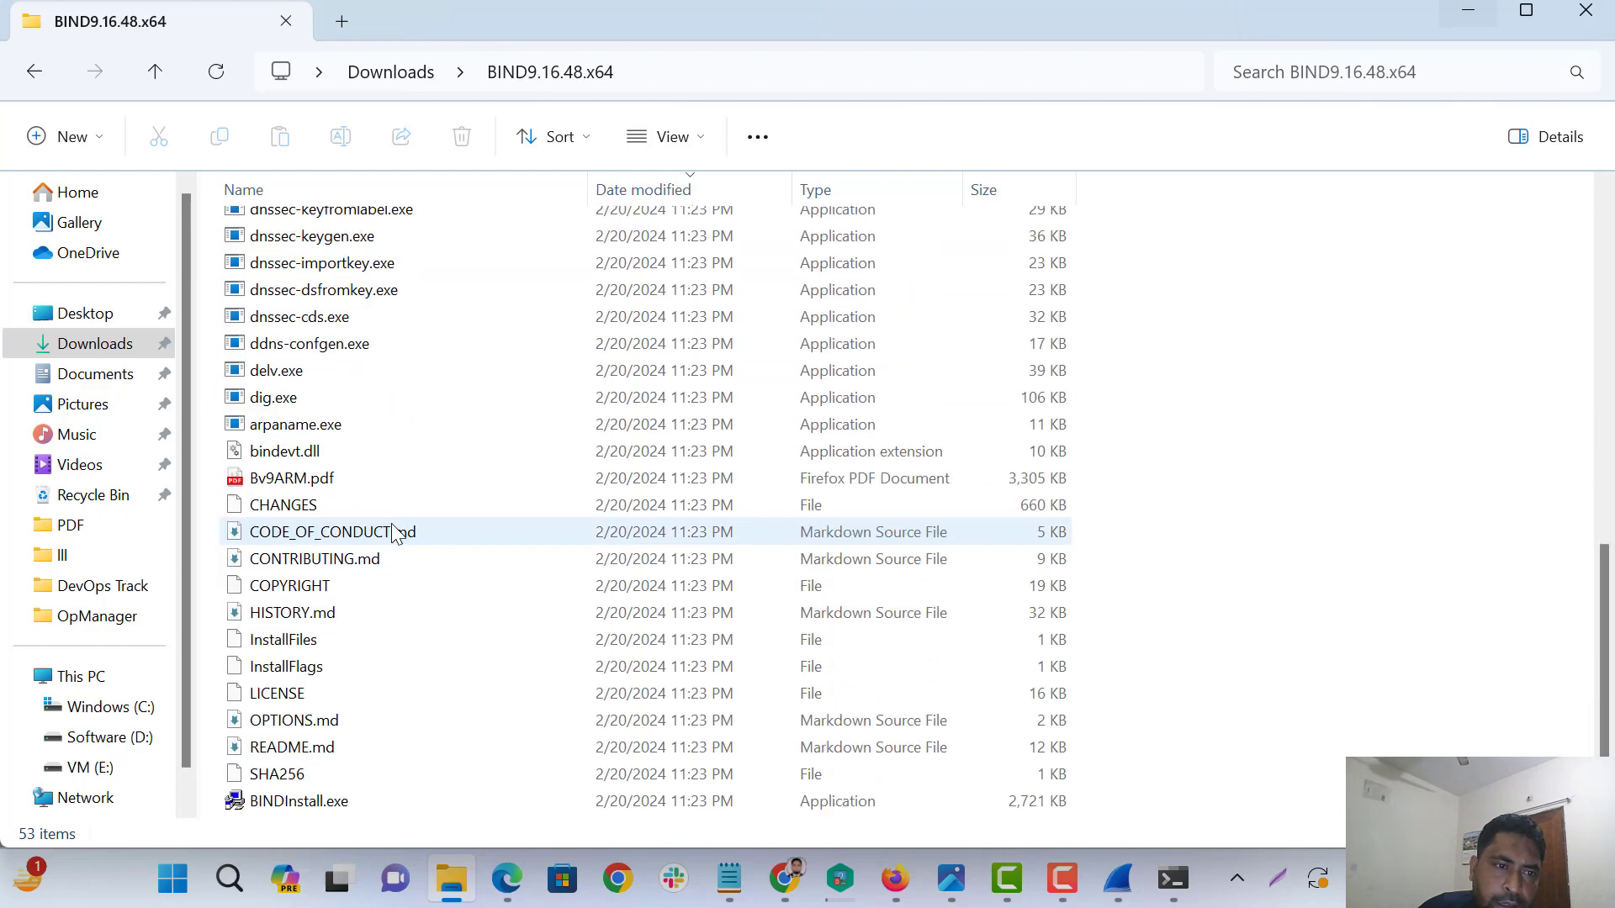
{"action": "left_click", "coordinate": [303, 805]}
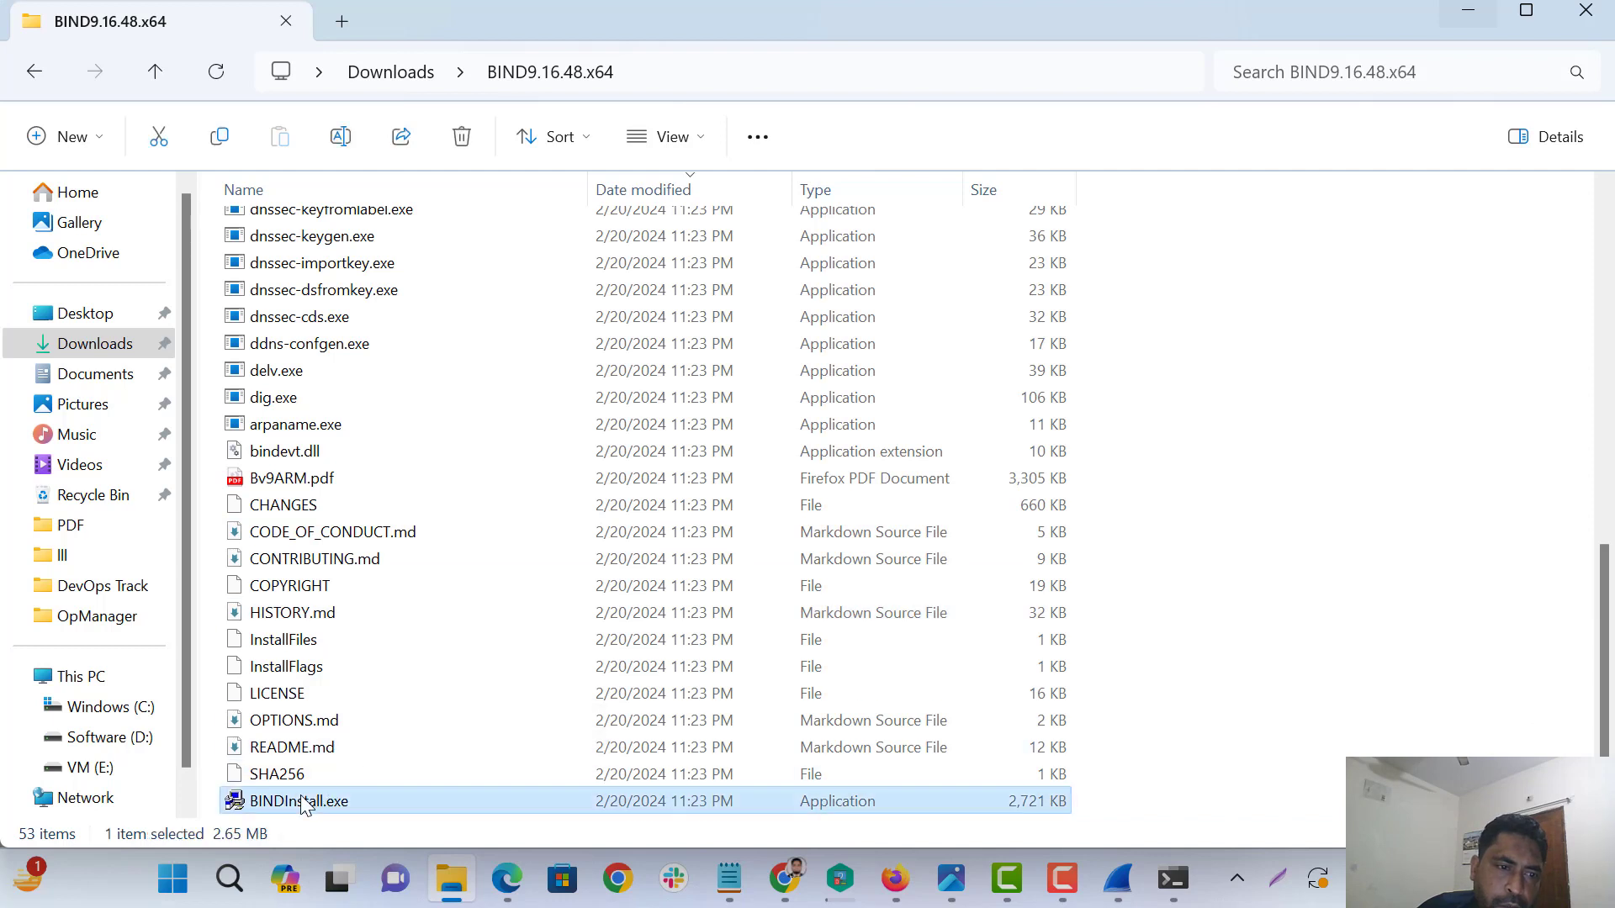
{"action": "right_click", "coordinate": [302, 805]}
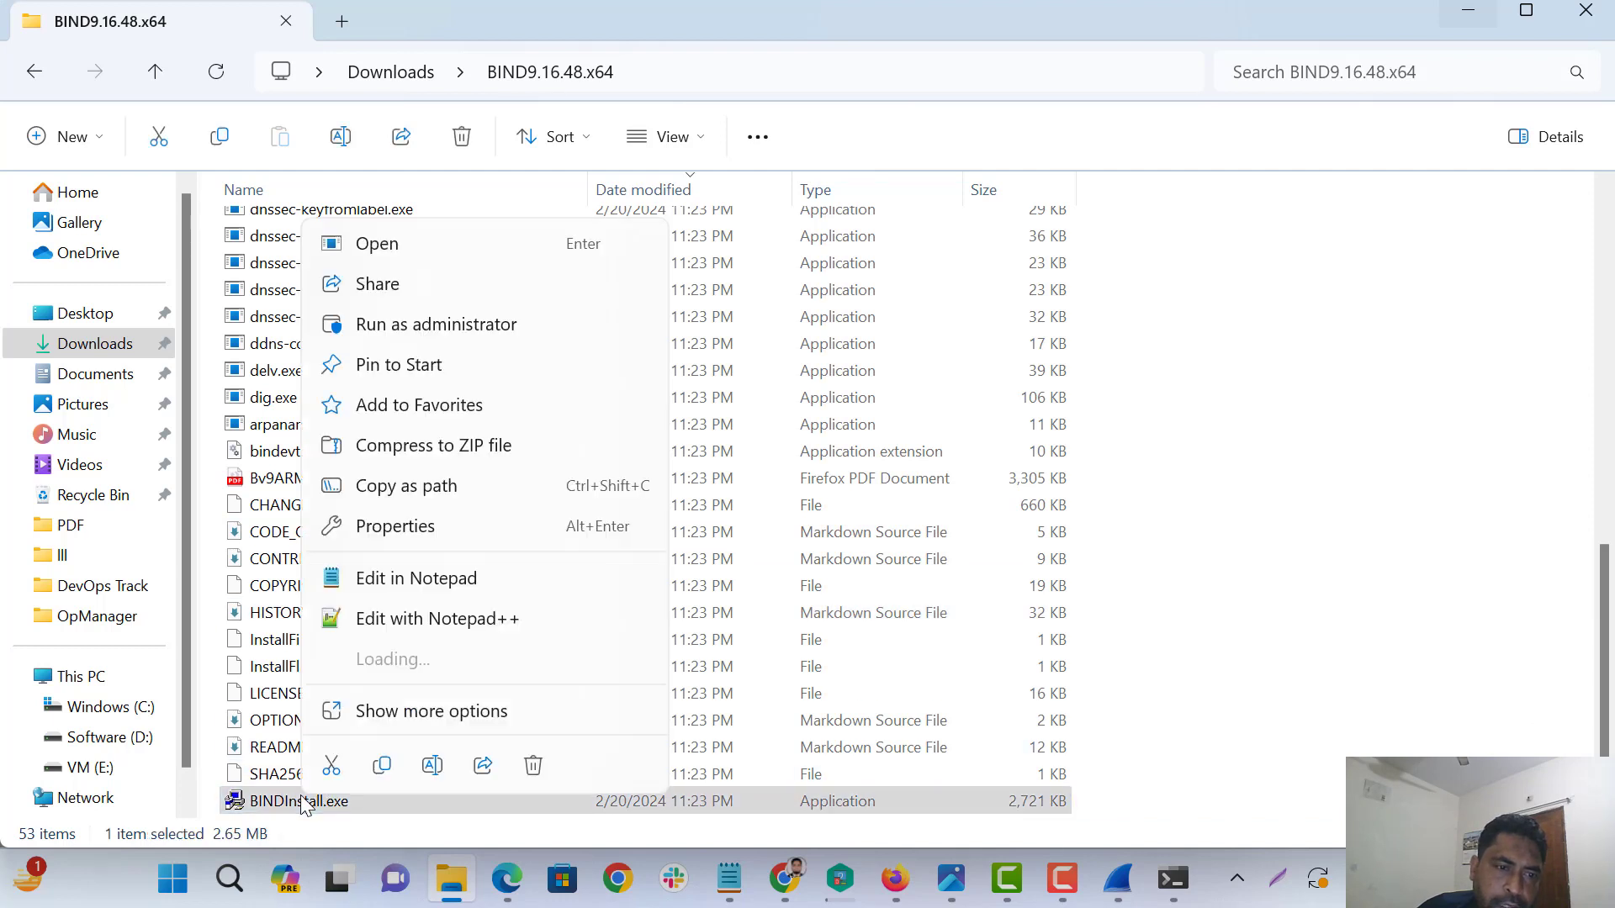
{"action": "left_click", "coordinate": [408, 333]}
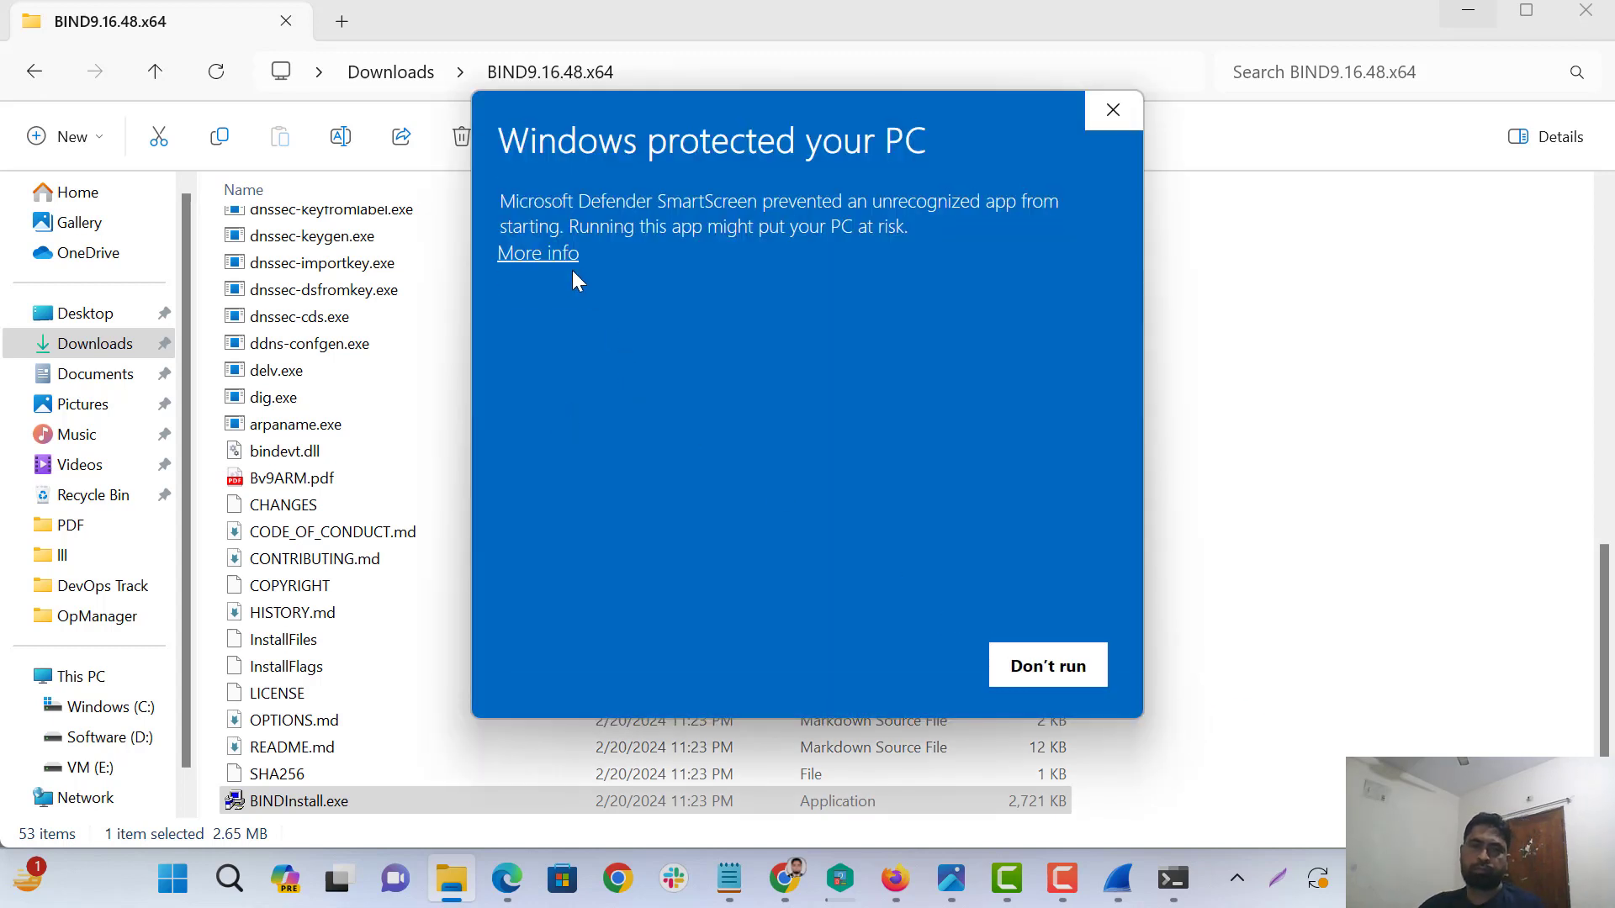
Allow the app past SmartScreen and start the Tools Only install to C:\Program Files\dig.
{"action": "left_click", "coordinate": [555, 257]}
{"action": "left_click", "coordinate": [933, 675]}
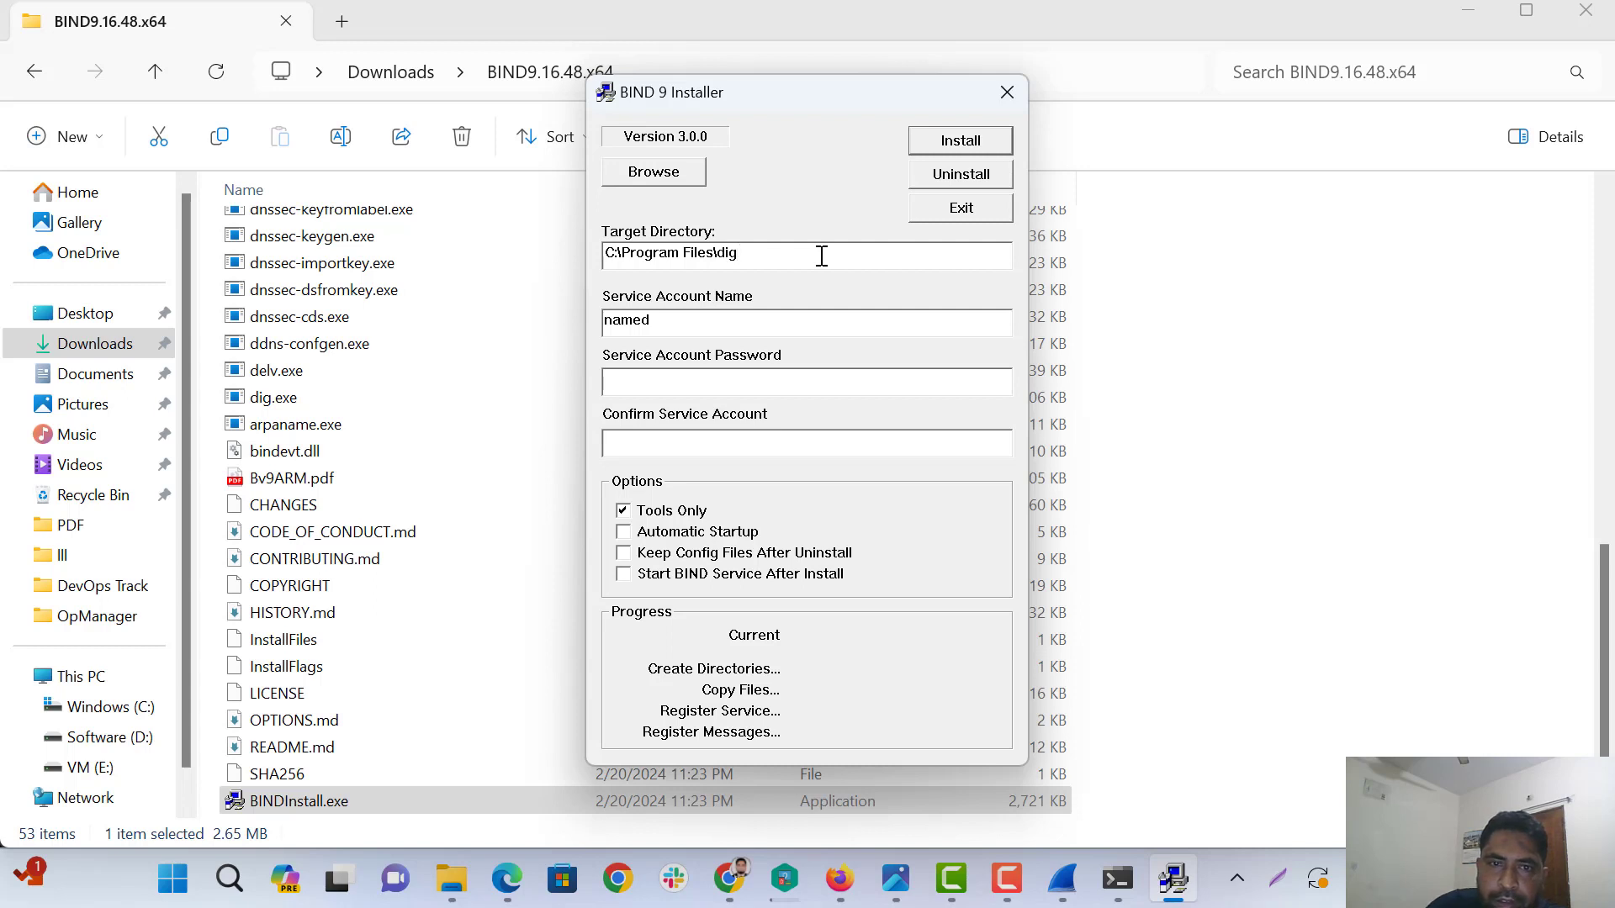
{"action": "left_click", "coordinate": [955, 146]}
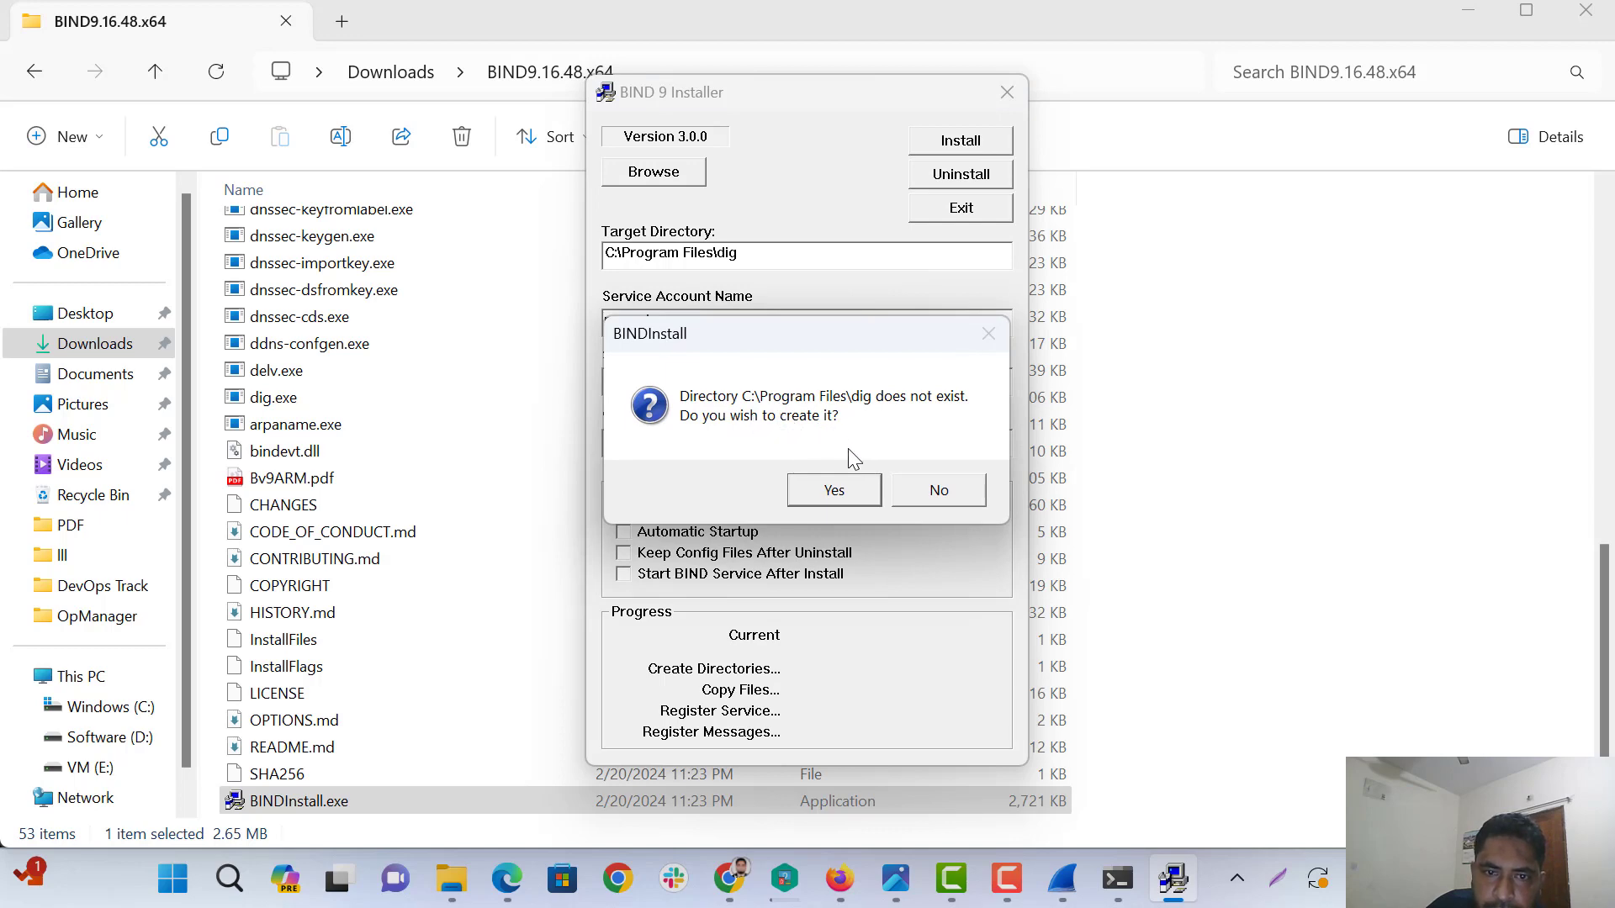
Create C:\Program Files\dig, close the failed Visual C++ 2017 setup, and acknowledge success.
{"action": "left_click", "coordinate": [835, 490]}
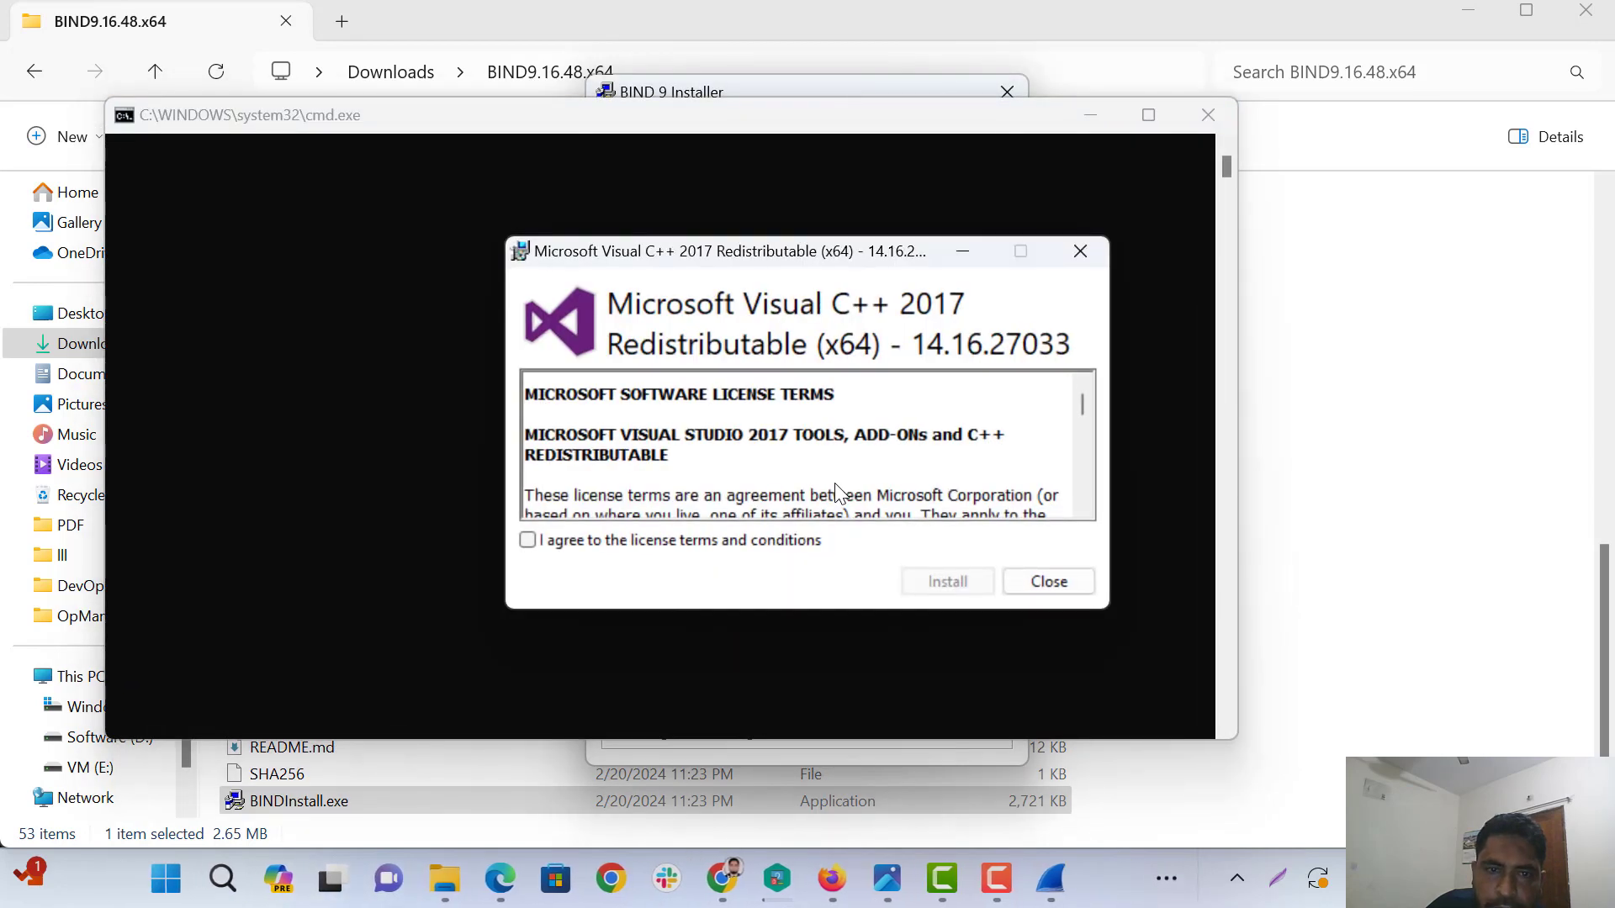
{"action": "left_click", "coordinate": [947, 585]}
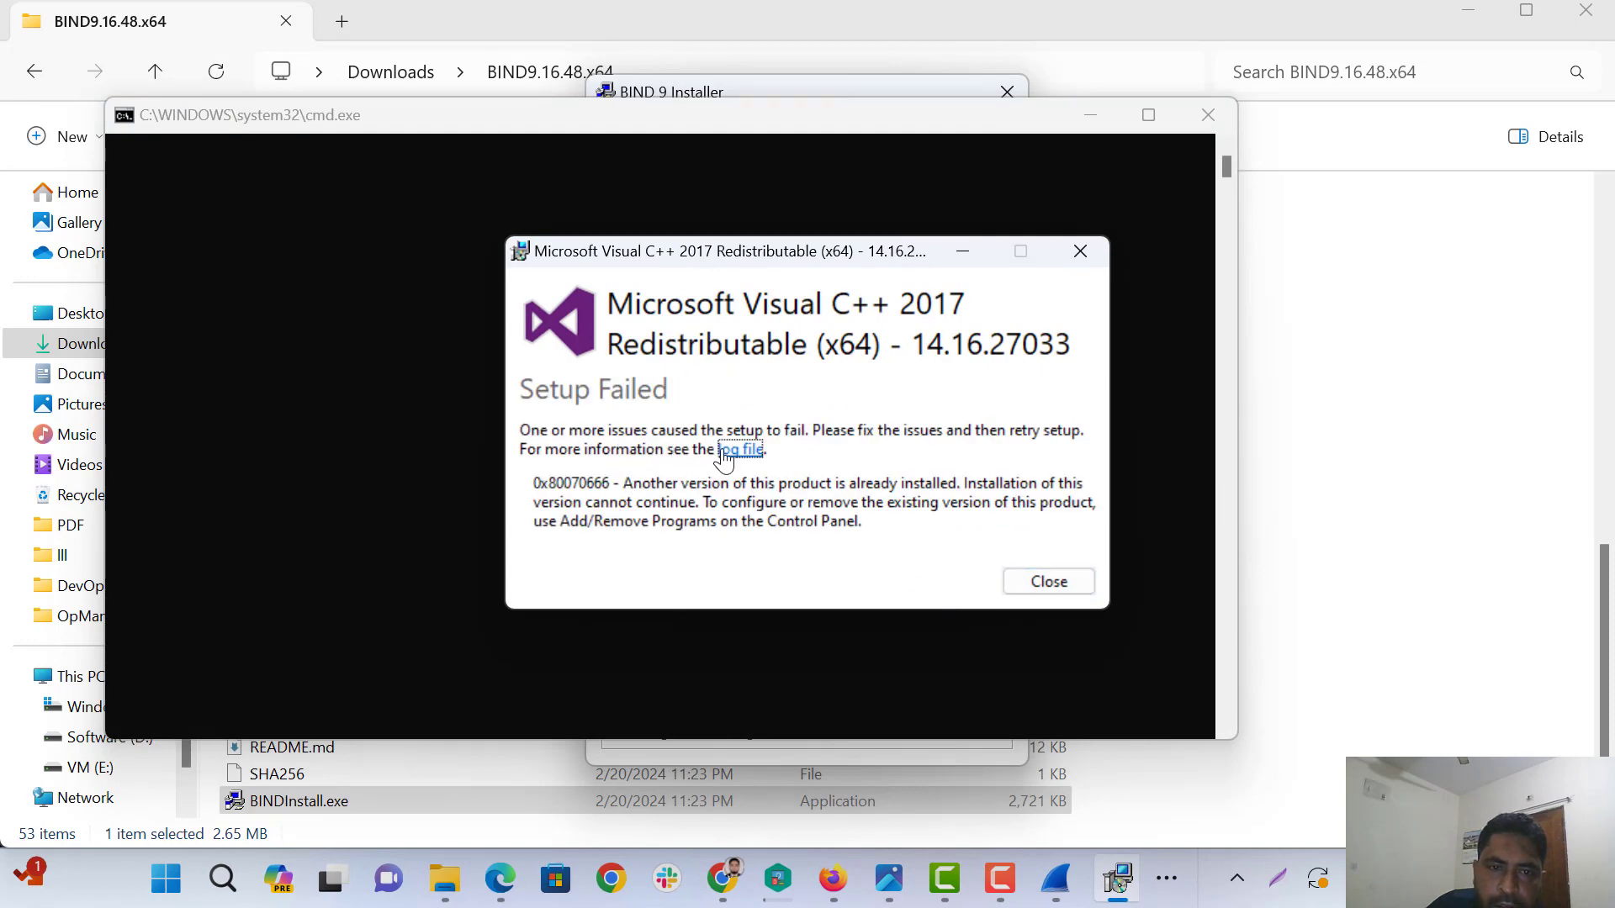
{"action": "left_click", "coordinate": [1043, 581]}
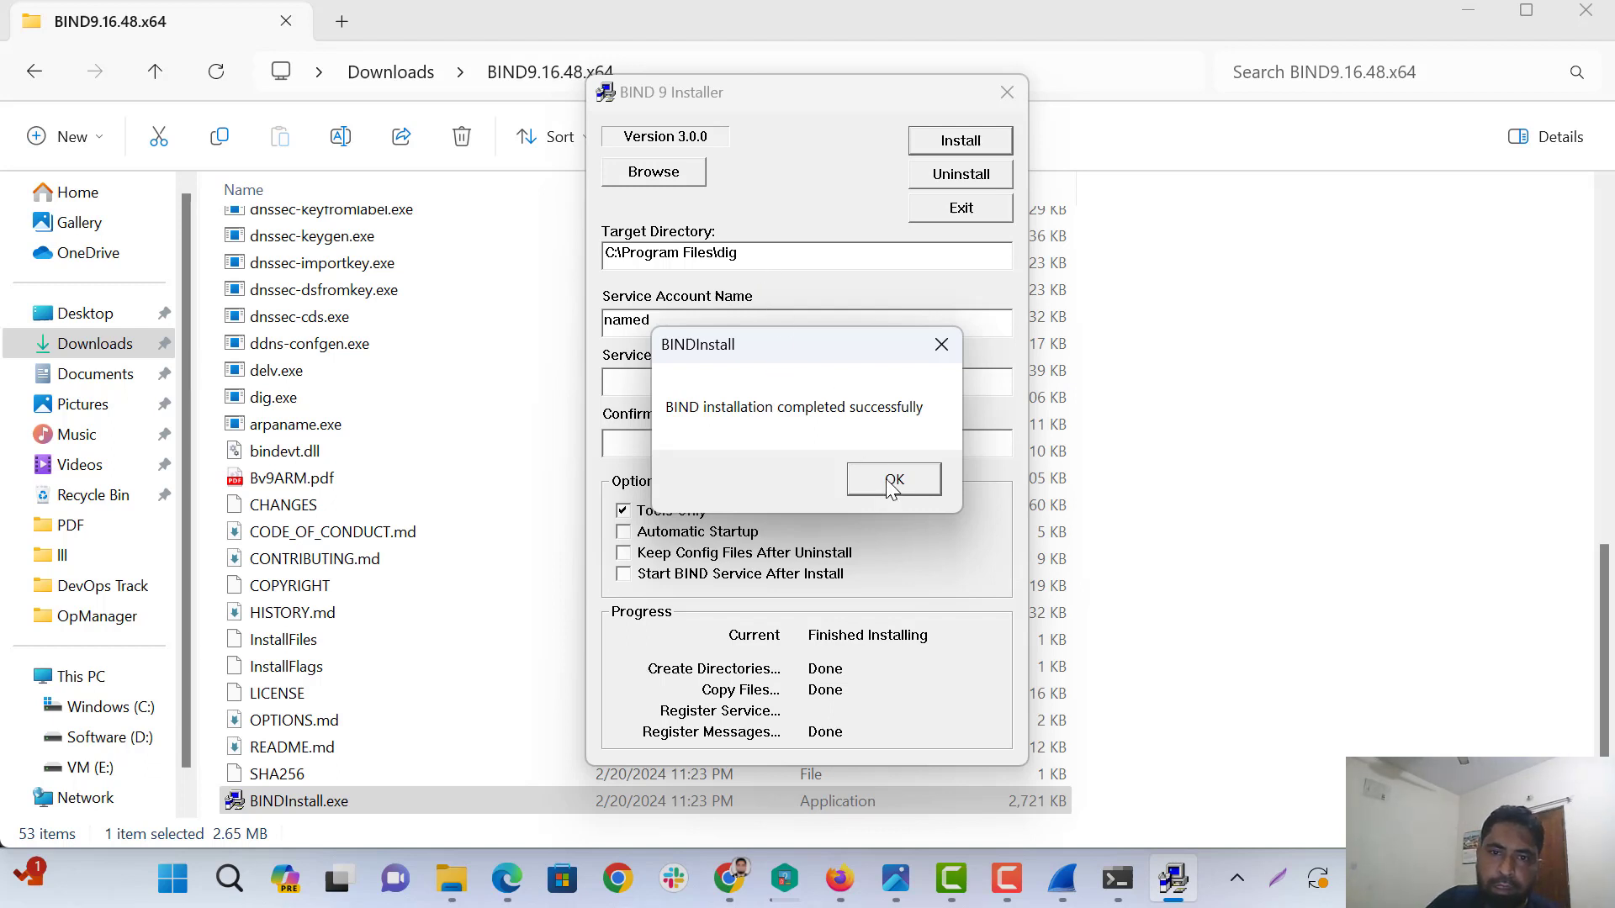
{"action": "left_click", "coordinate": [891, 487]}
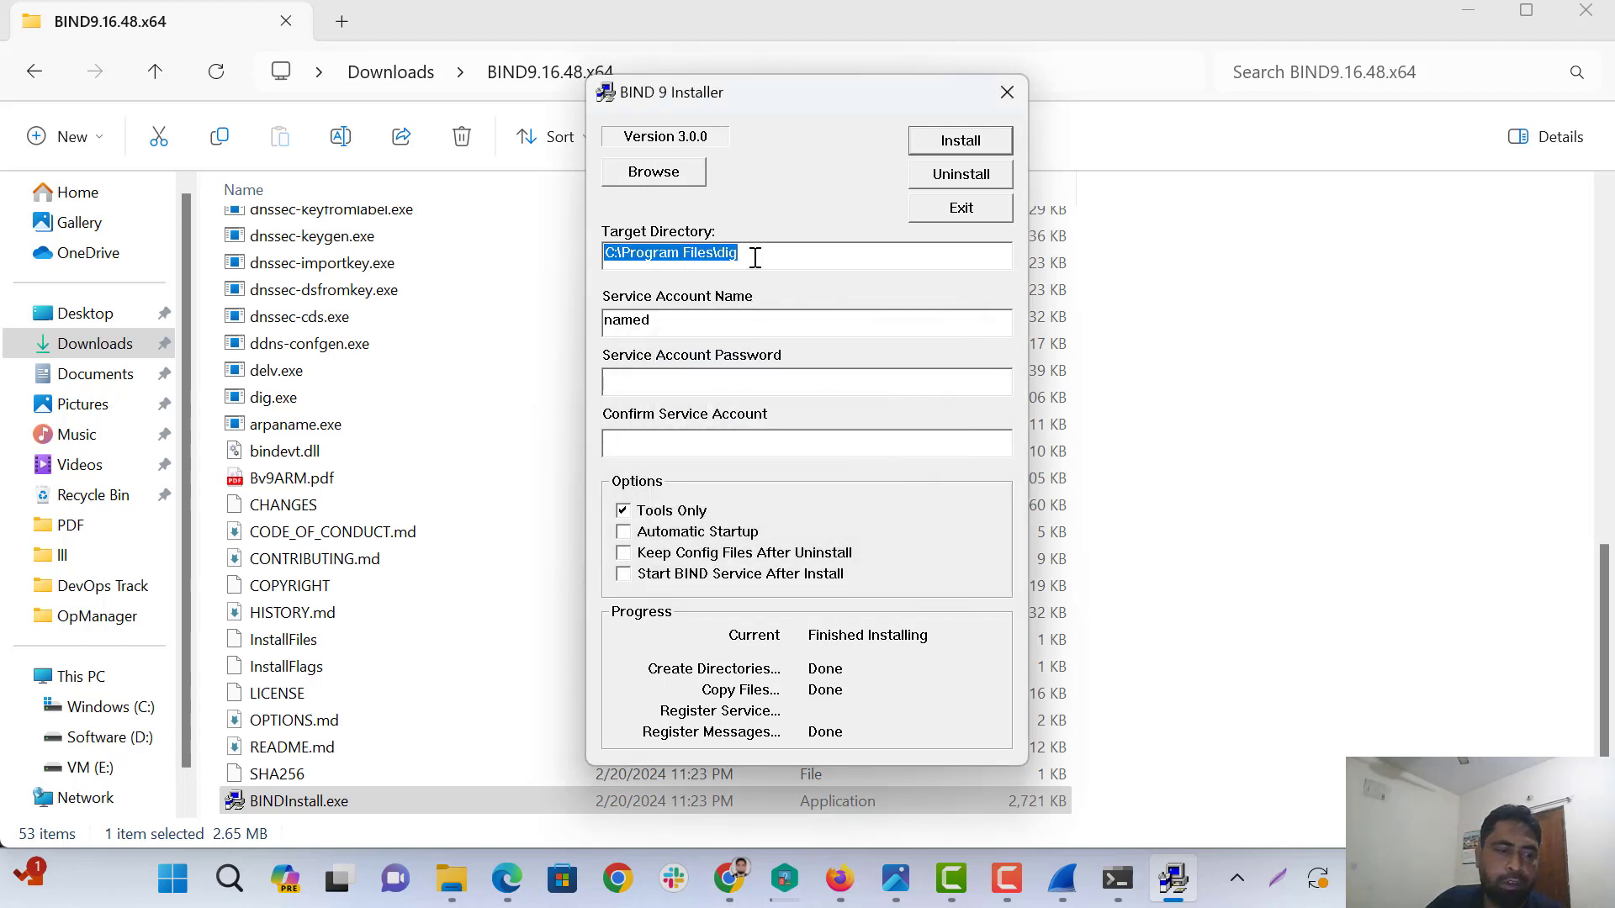
Search Windows for 'Edit the system environment variables' to reach System Properties.
{"action": "left_click", "coordinate": [229, 879]}
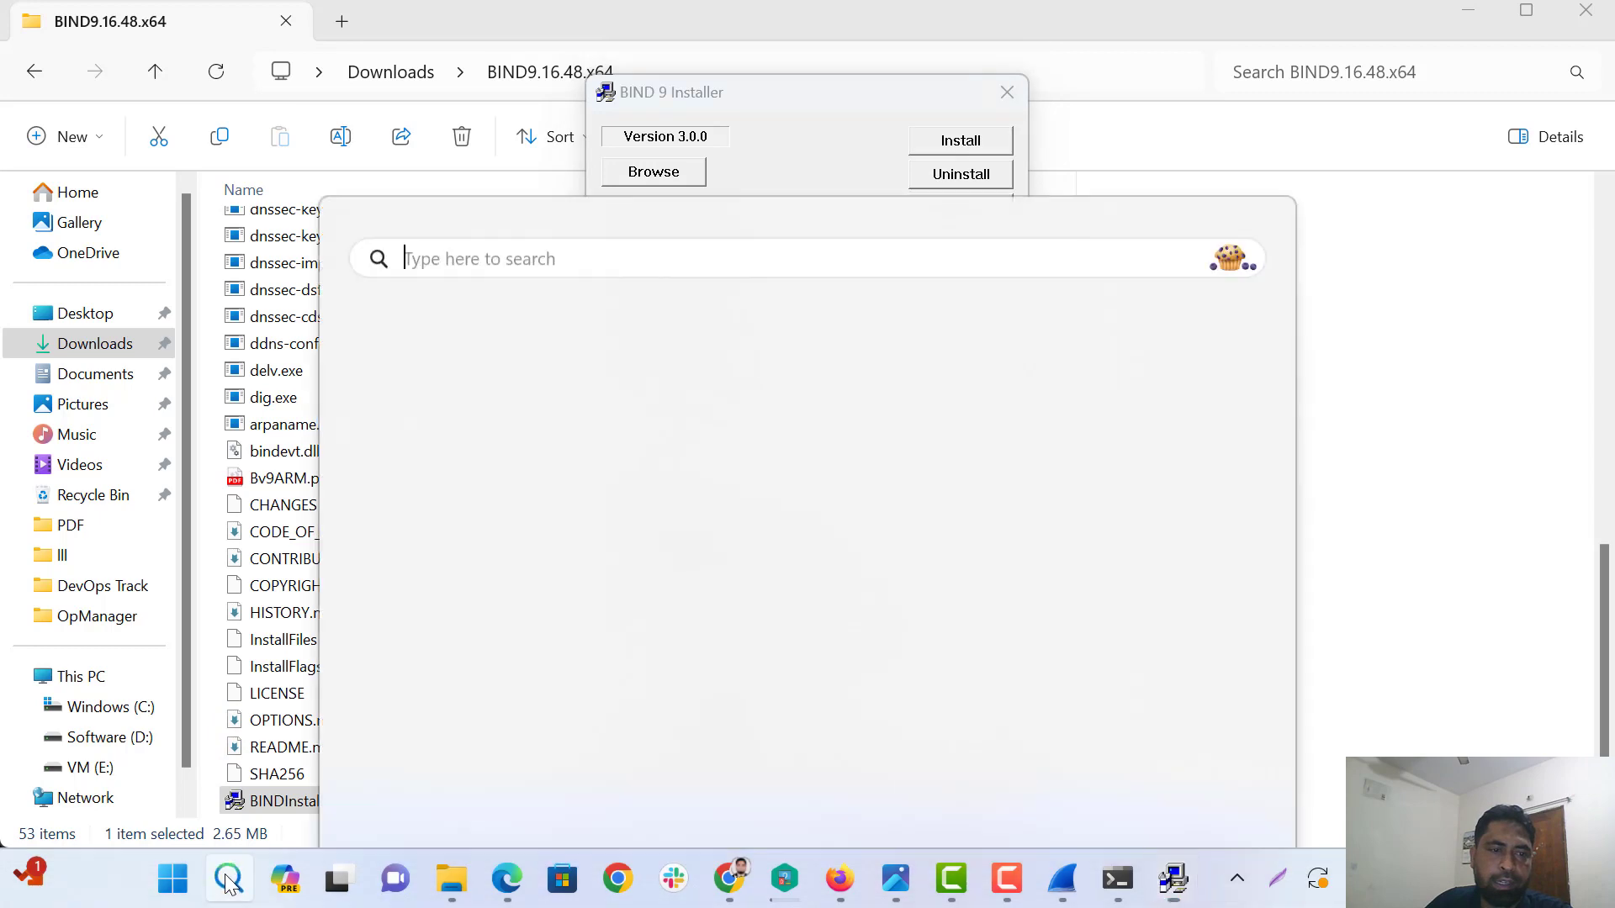
{"action": "type", "text": "e"}
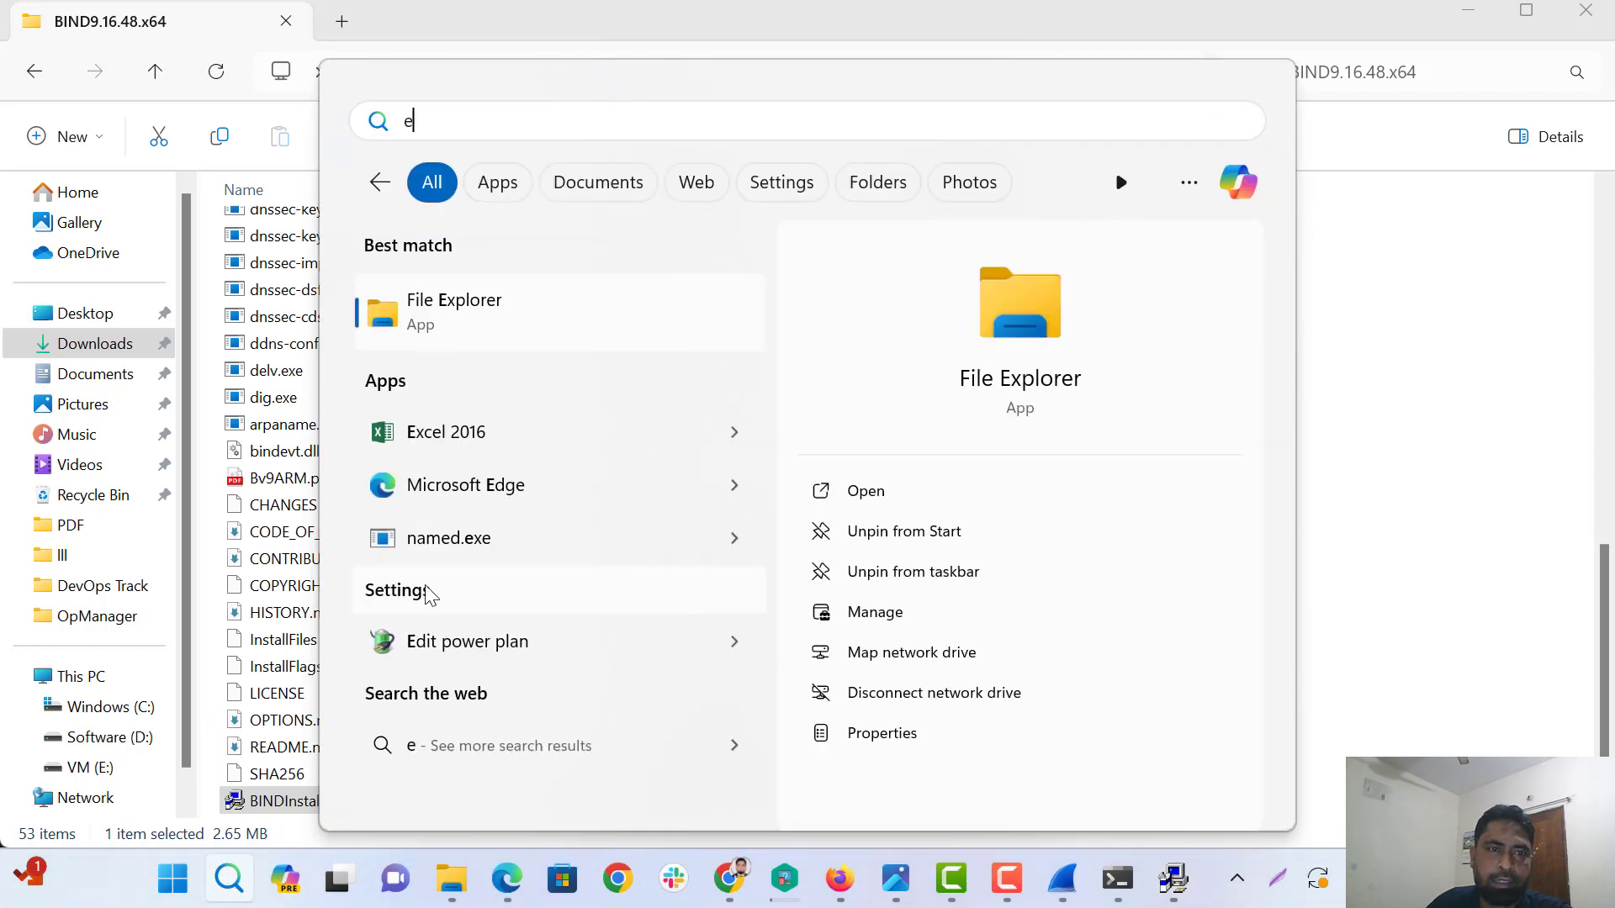
{"action": "type", "text": "n"}
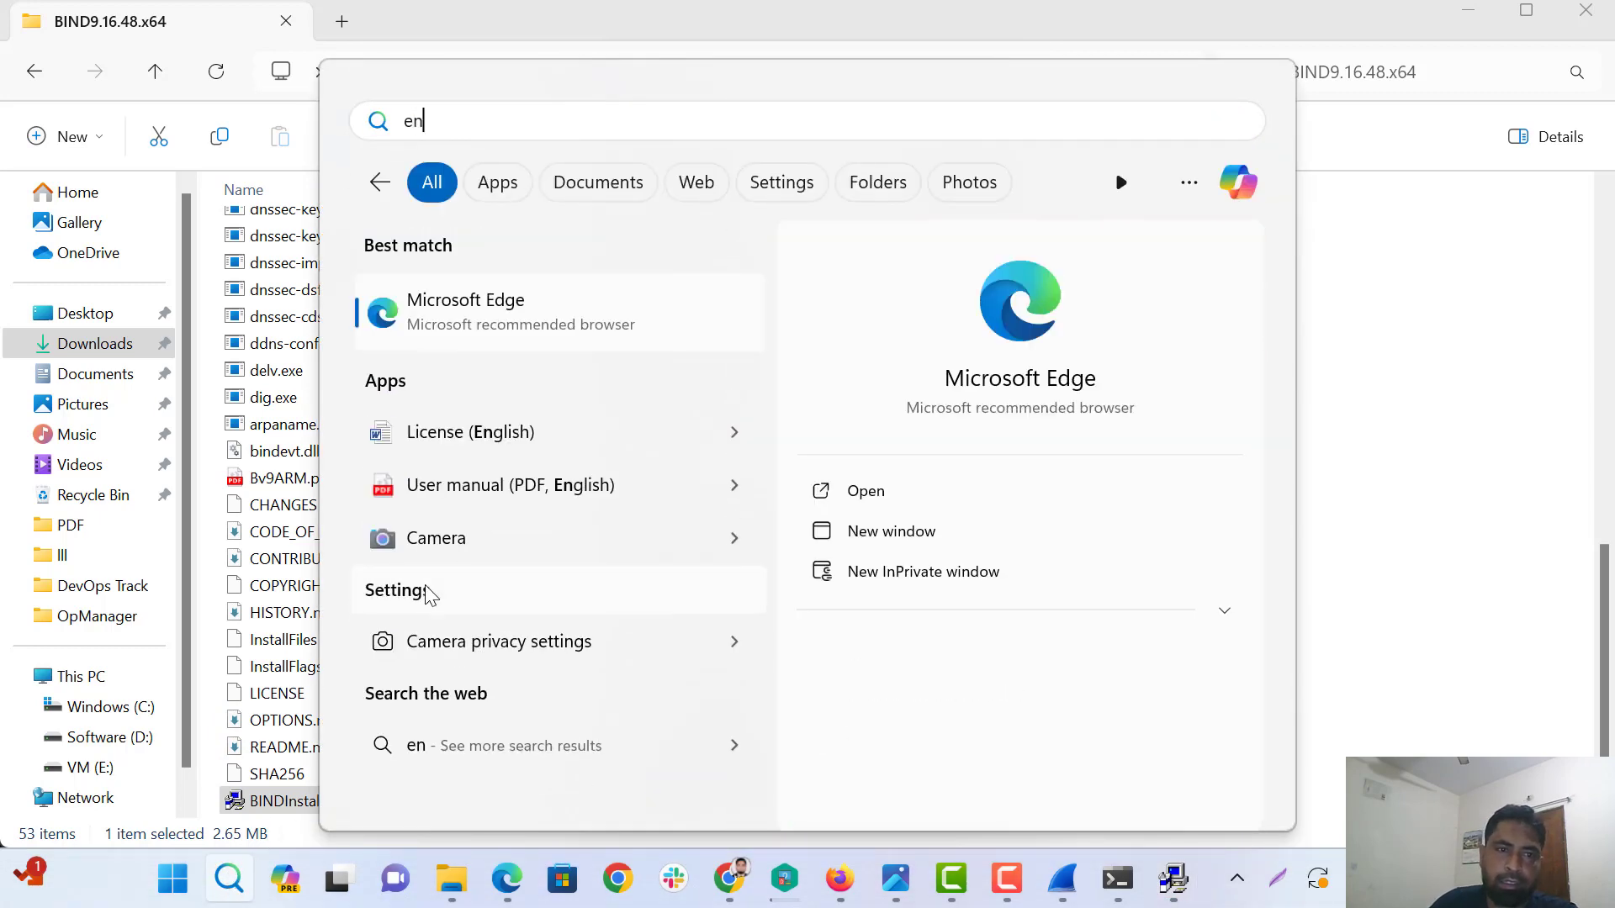
{"action": "key", "text": "BackSpace"}
{"action": "type", "text": "e"}
{"action": "key", "text": "BackSpace"}
{"action": "type", "text": "d"}
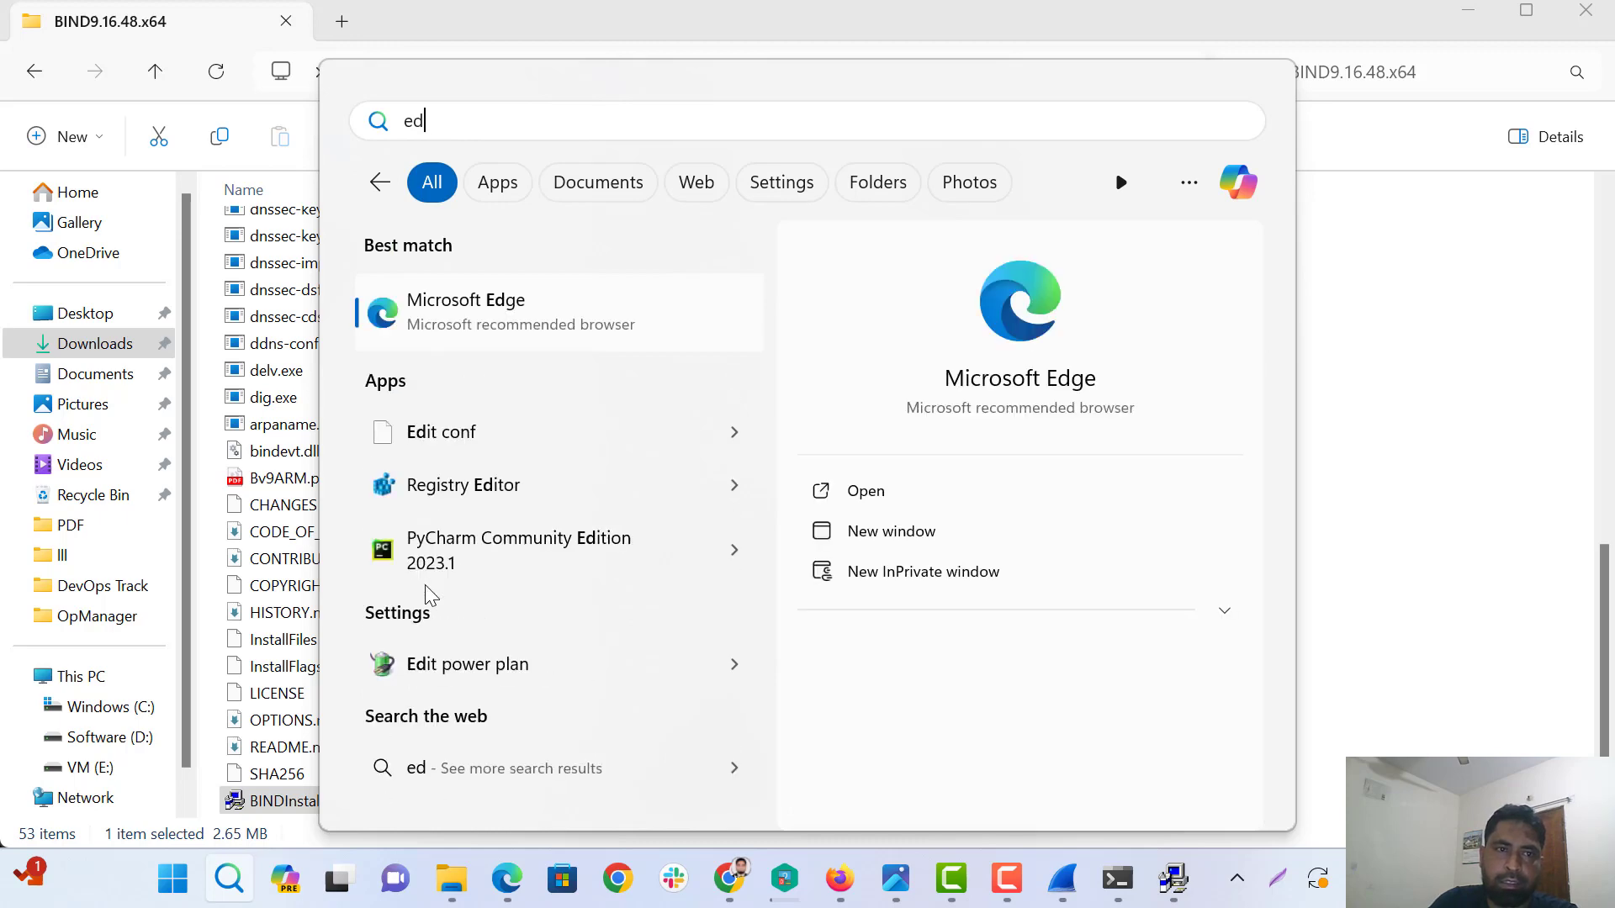
{"action": "type", "text": "i"}
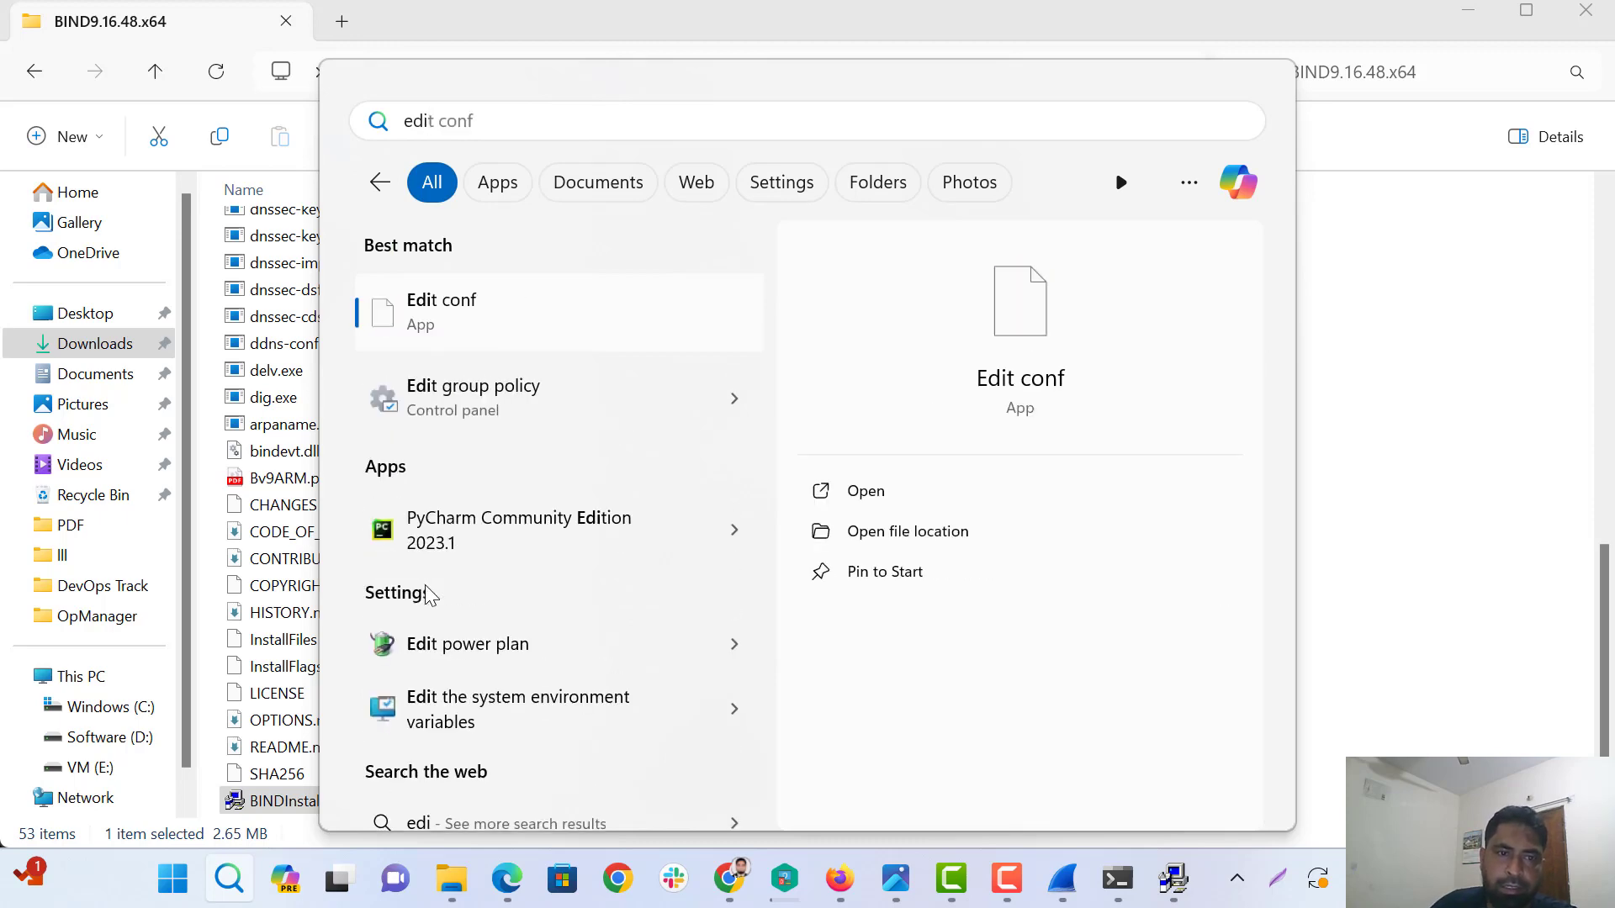
{"action": "key", "text": "BackSpace"}
{"action": "key", "text": "BackSpace"}
{"action": "key", "text": "BackSpace"}
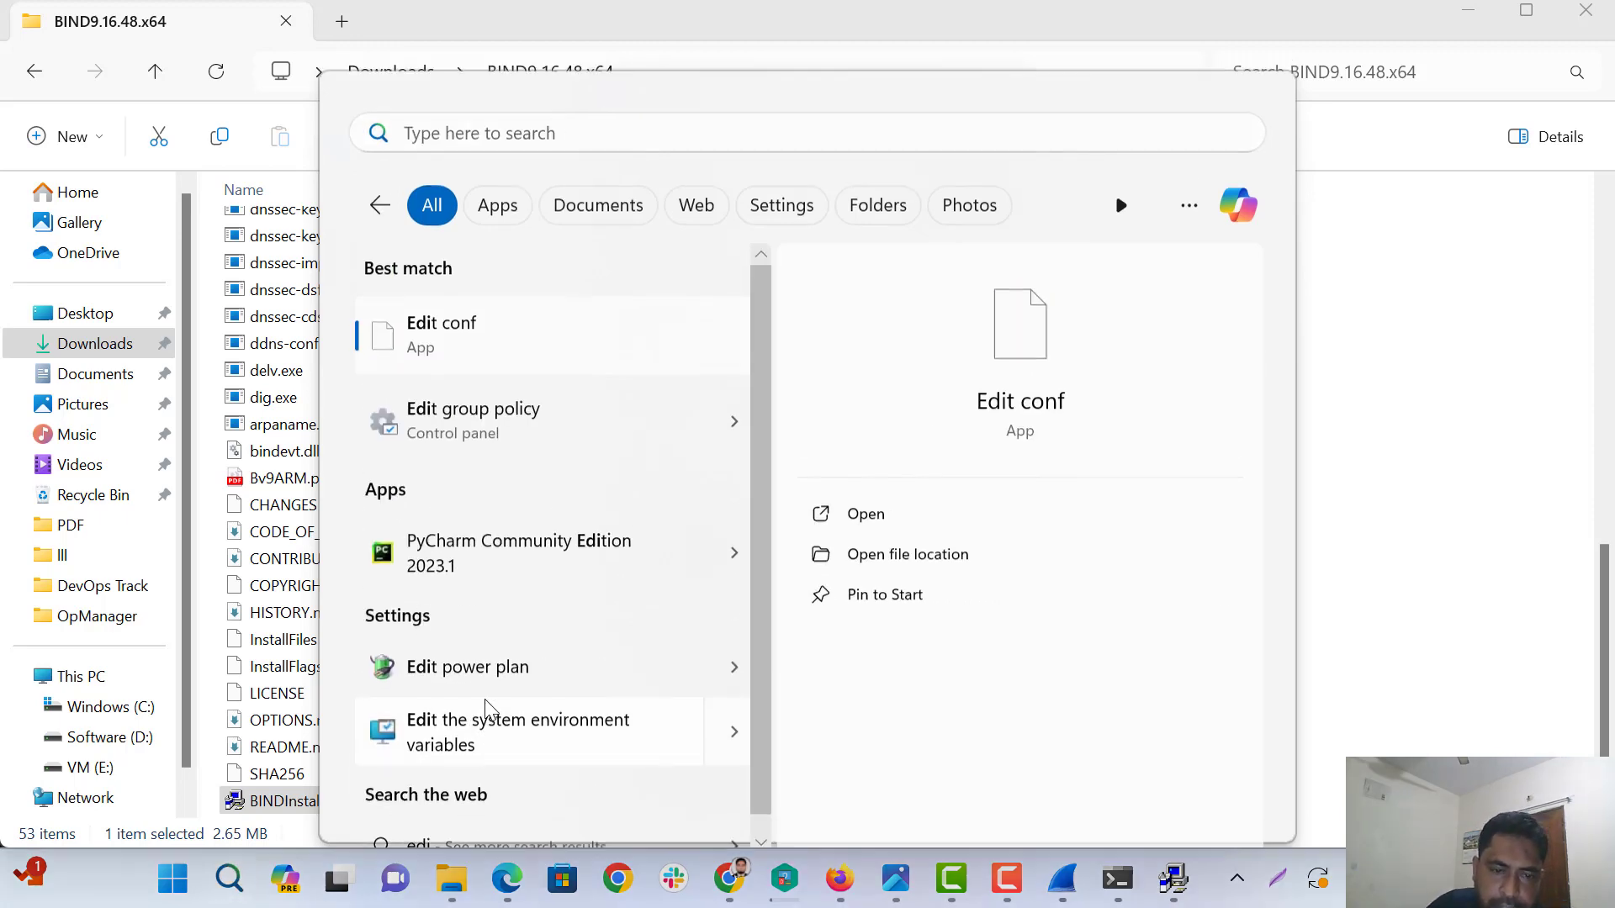
{"action": "key", "text": "Escape"}
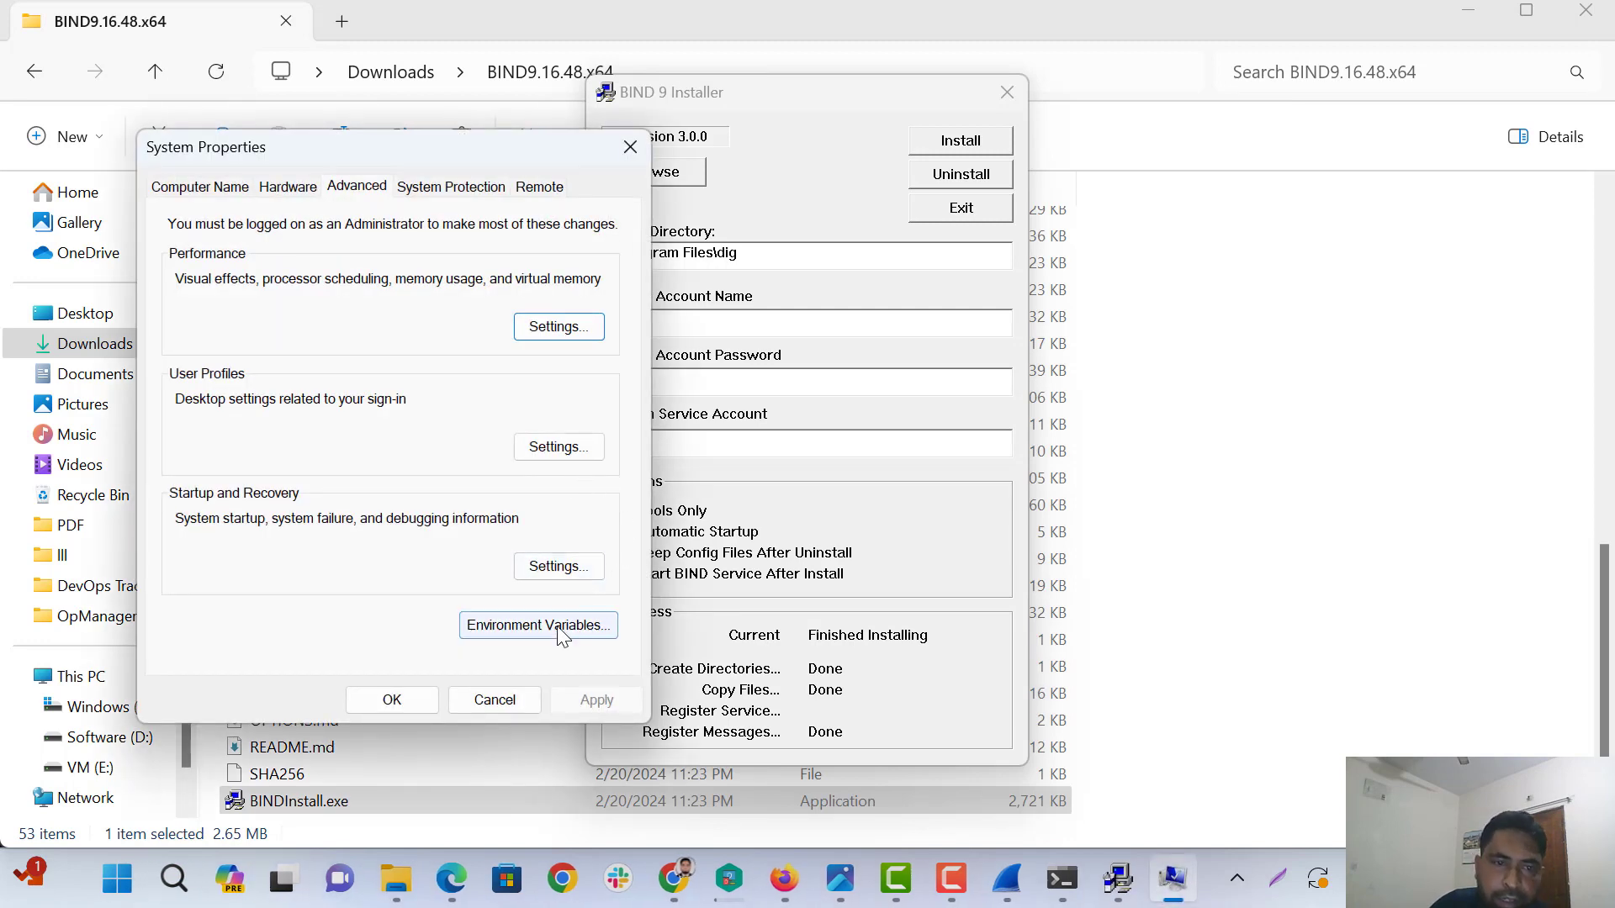
Add a new C:\Program Files\dig\bin entry to the user Path variable.
{"action": "left_click", "coordinate": [552, 637]}
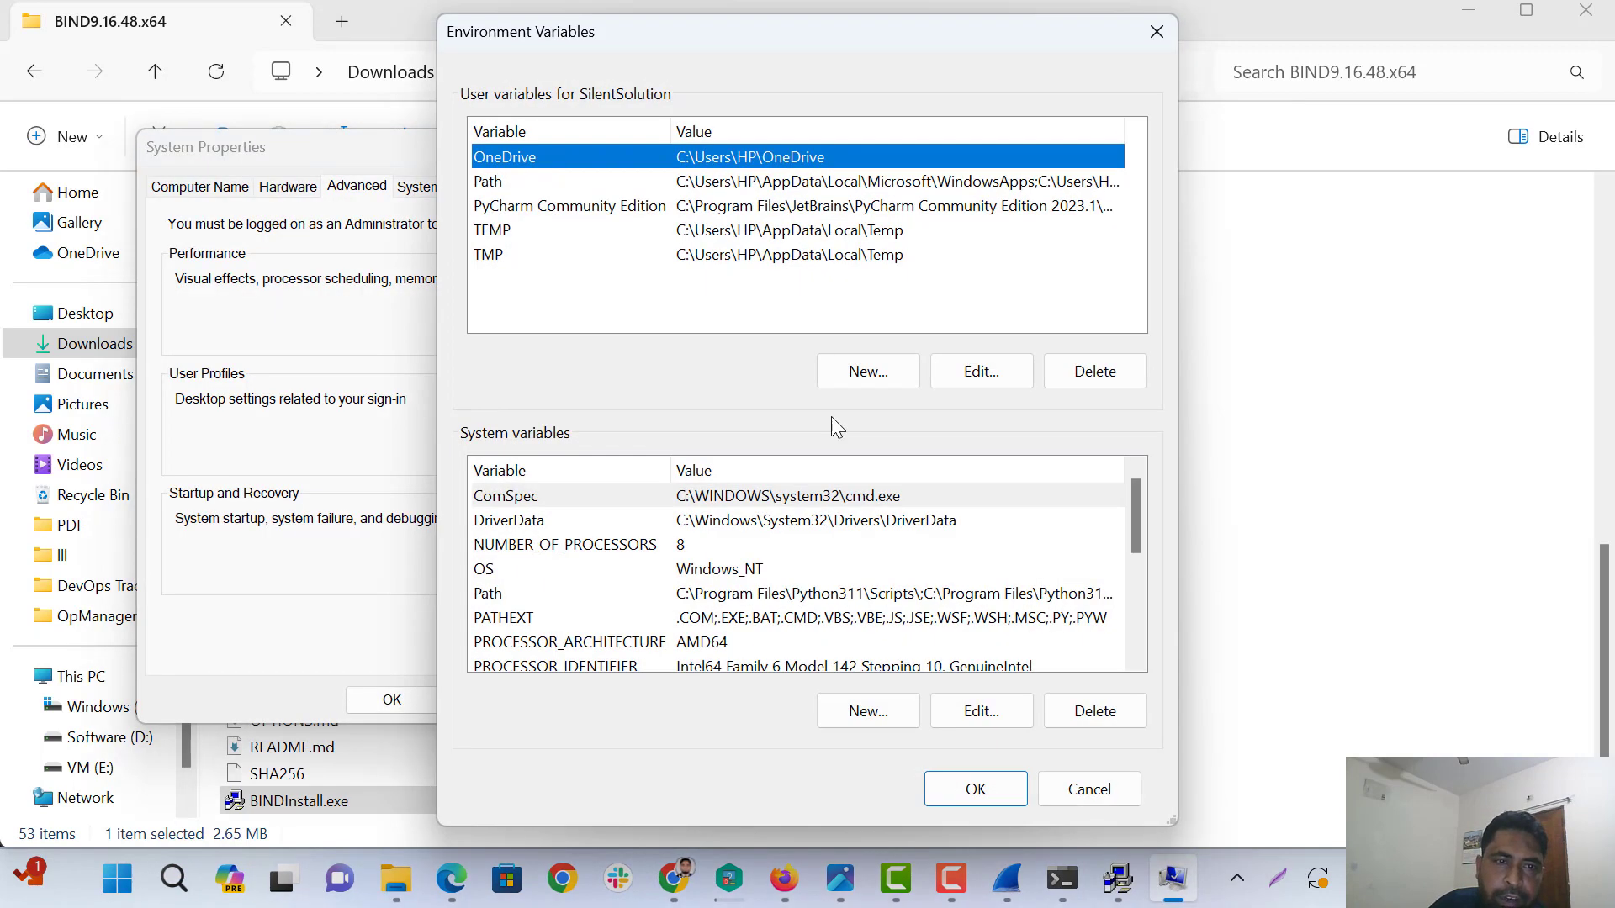
{"action": "left_click", "coordinate": [507, 187]}
{"action": "left_click_drag", "start_coordinate": [764, 32], "coordinate": [529, 34]}
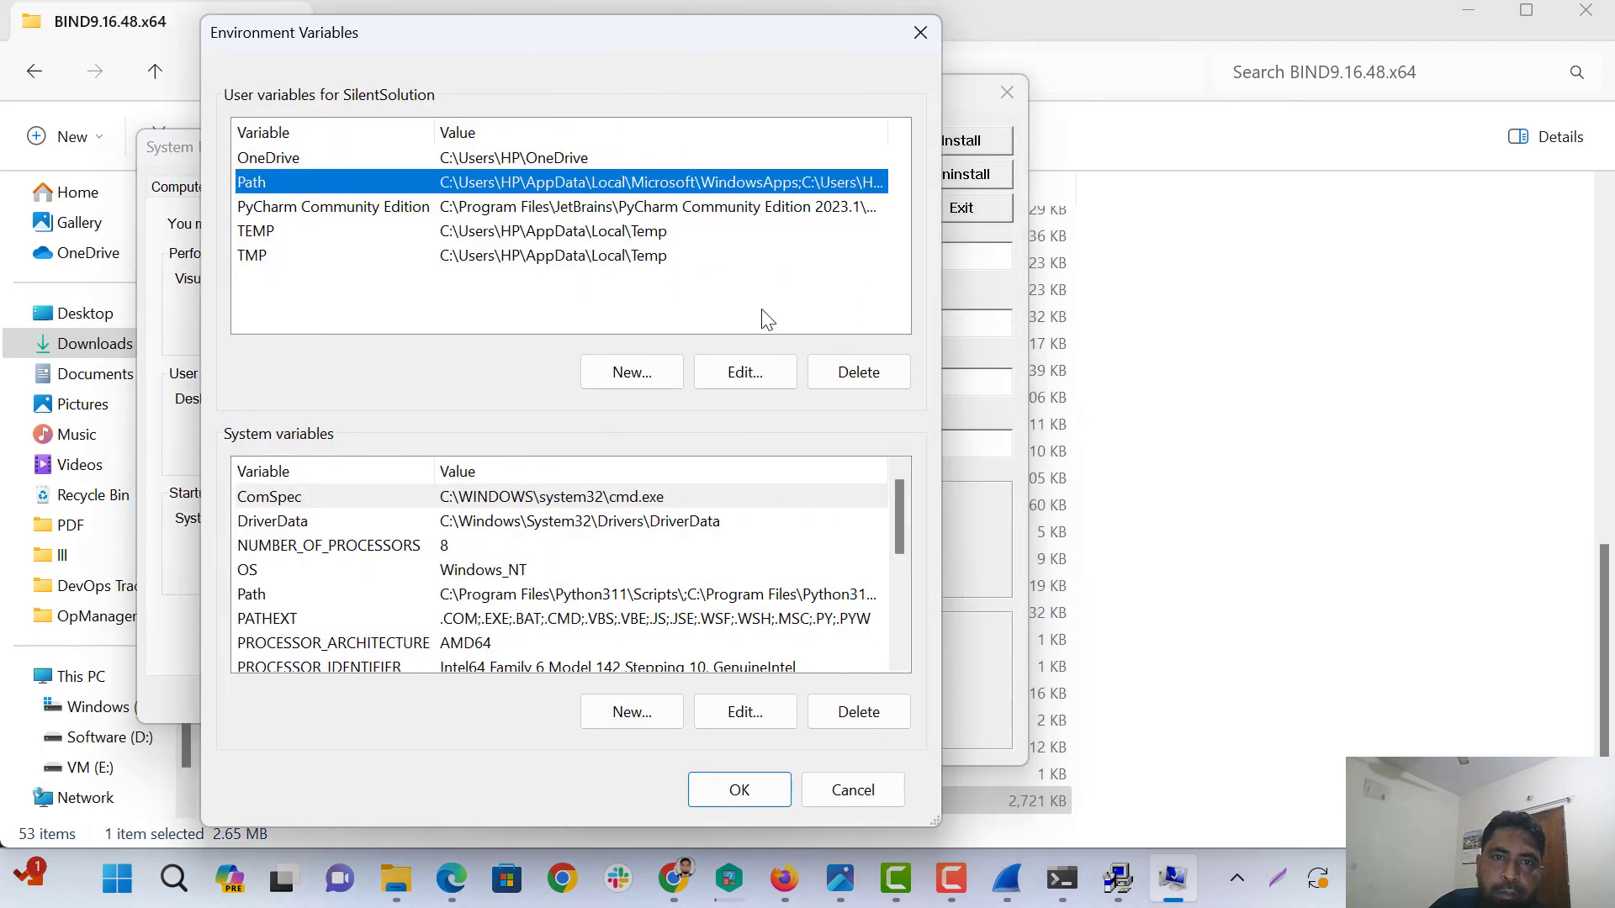
{"action": "left_click", "coordinate": [745, 374]}
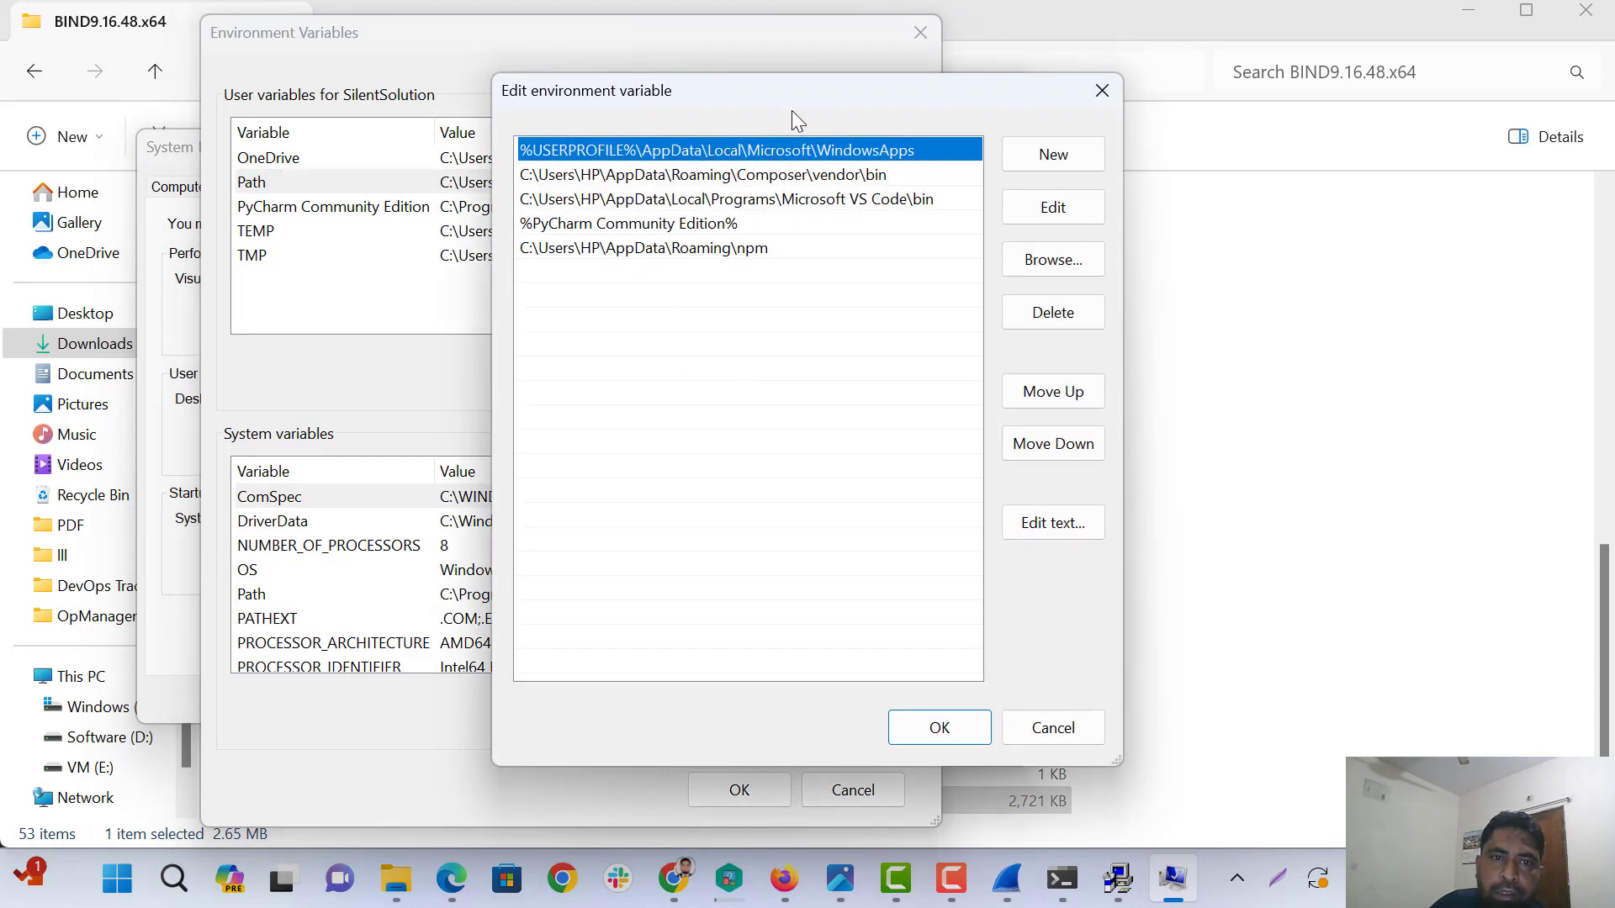
{"action": "left_click_drag", "start_coordinate": [788, 107], "coordinate": [599, 98]}
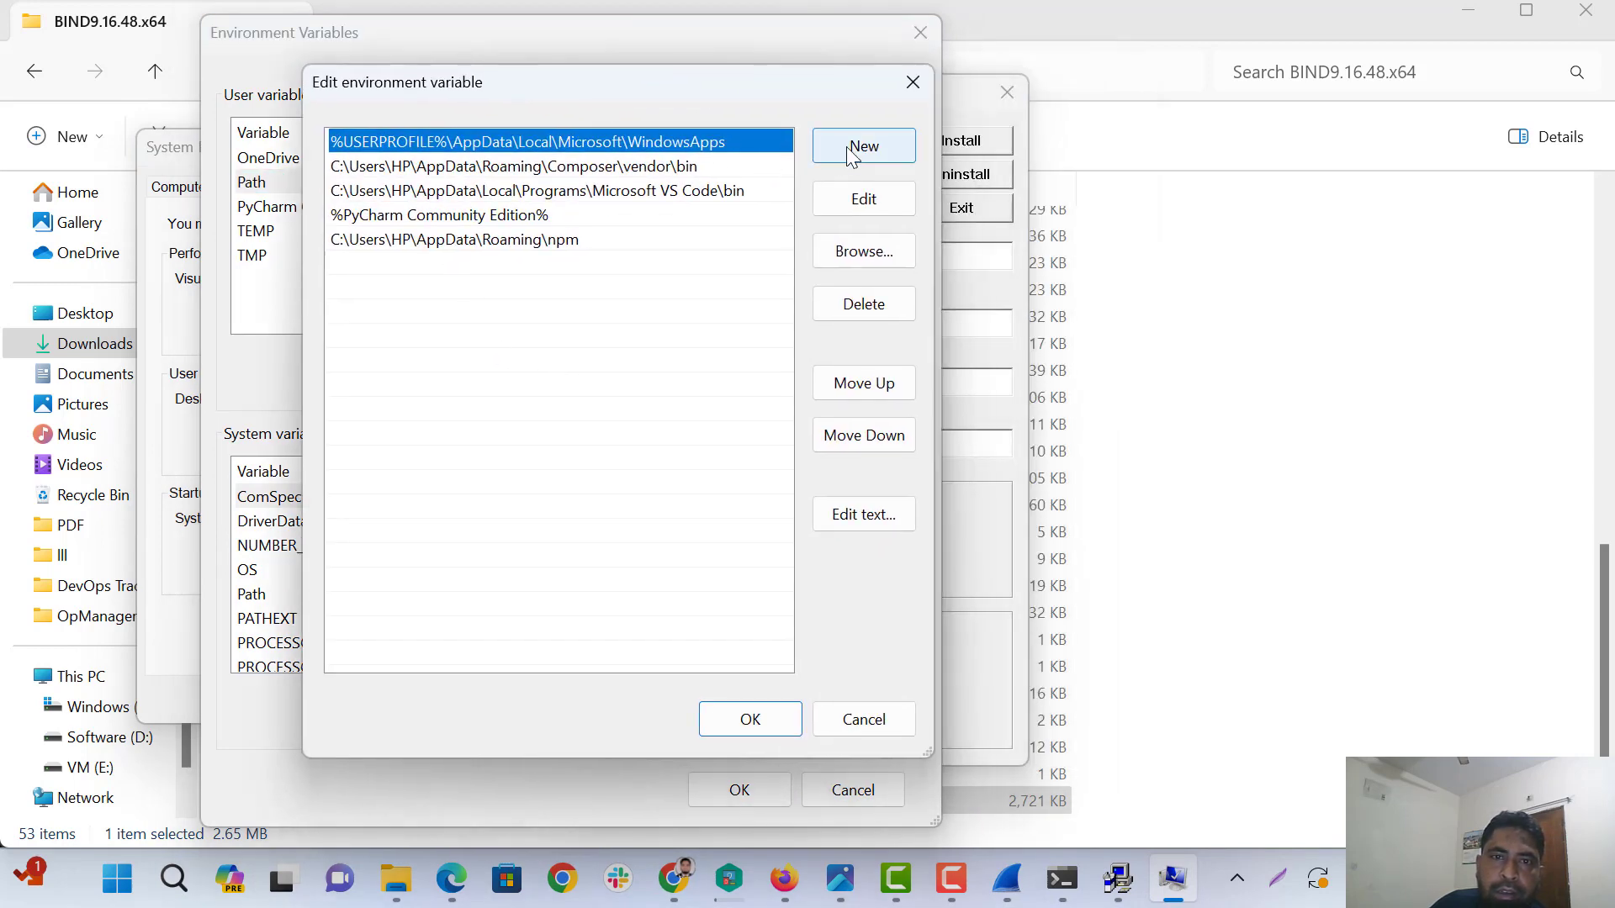
{"action": "left_click", "coordinate": [851, 148]}
{"action": "type", "text": "C:\\Program Files\\dig"}
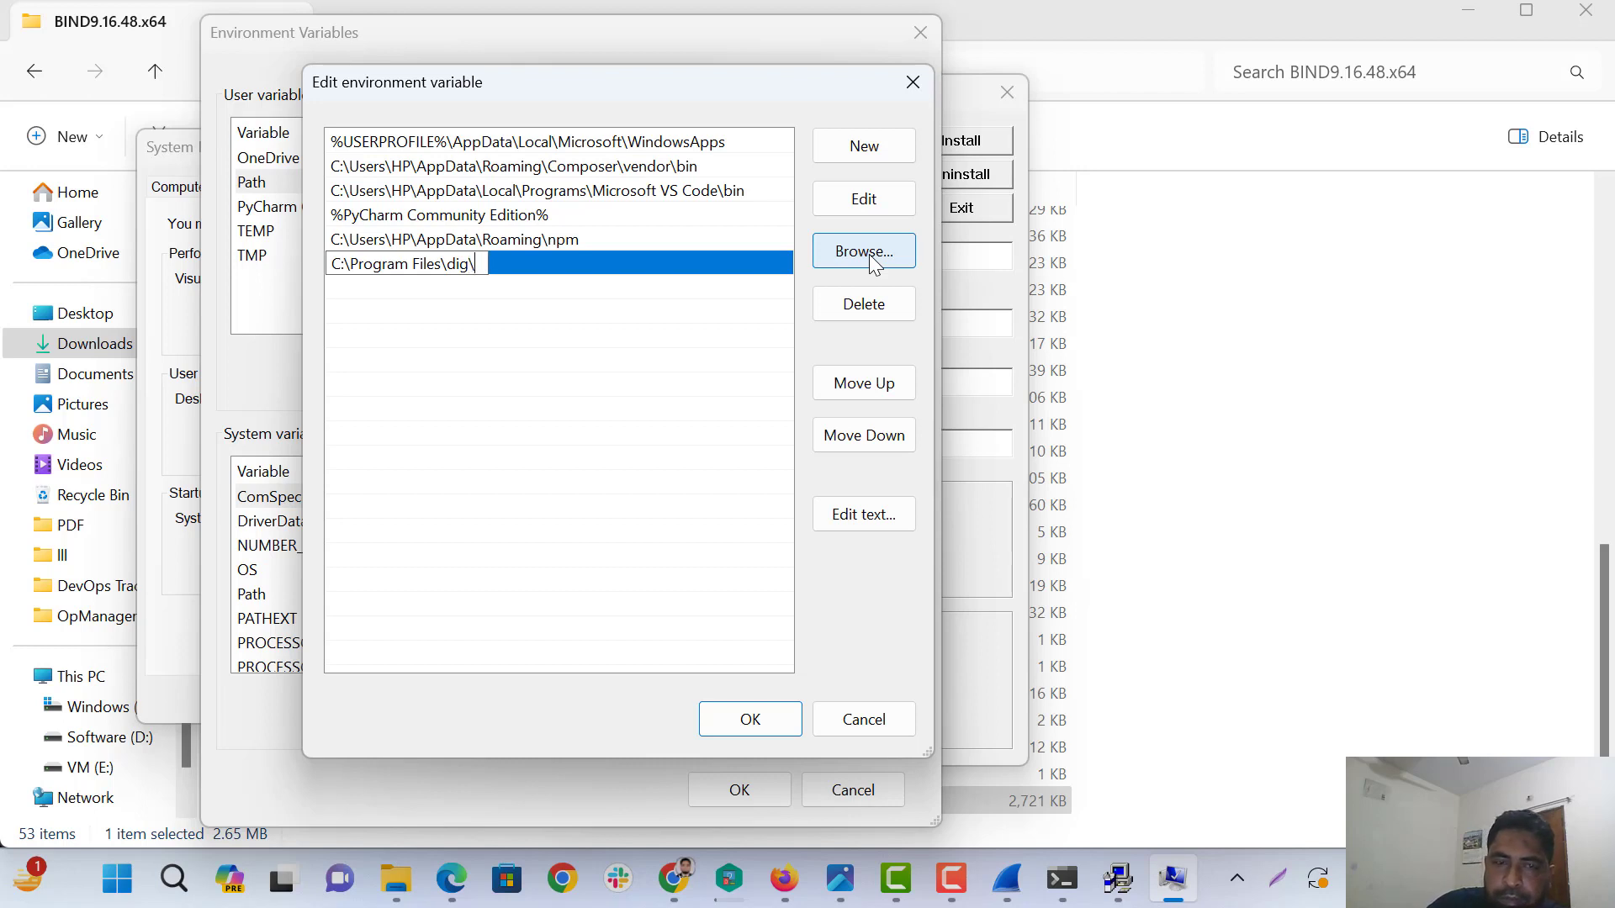
{"action": "type", "text": "bin"}
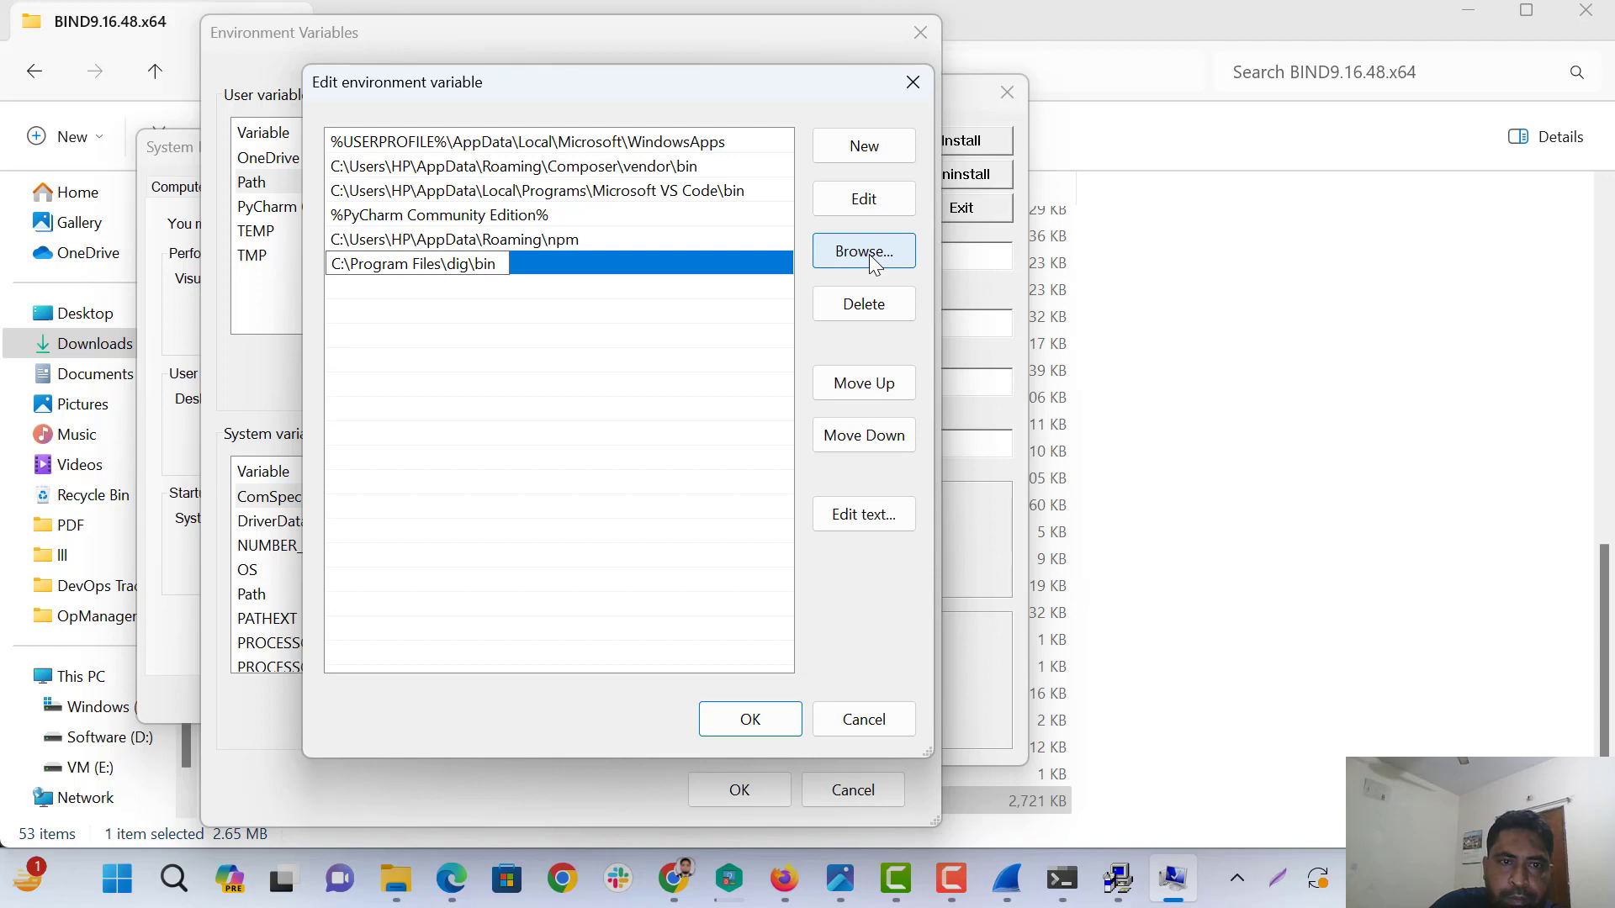
{"action": "left_click_drag", "start_coordinate": [506, 262], "coordinate": [319, 249]}
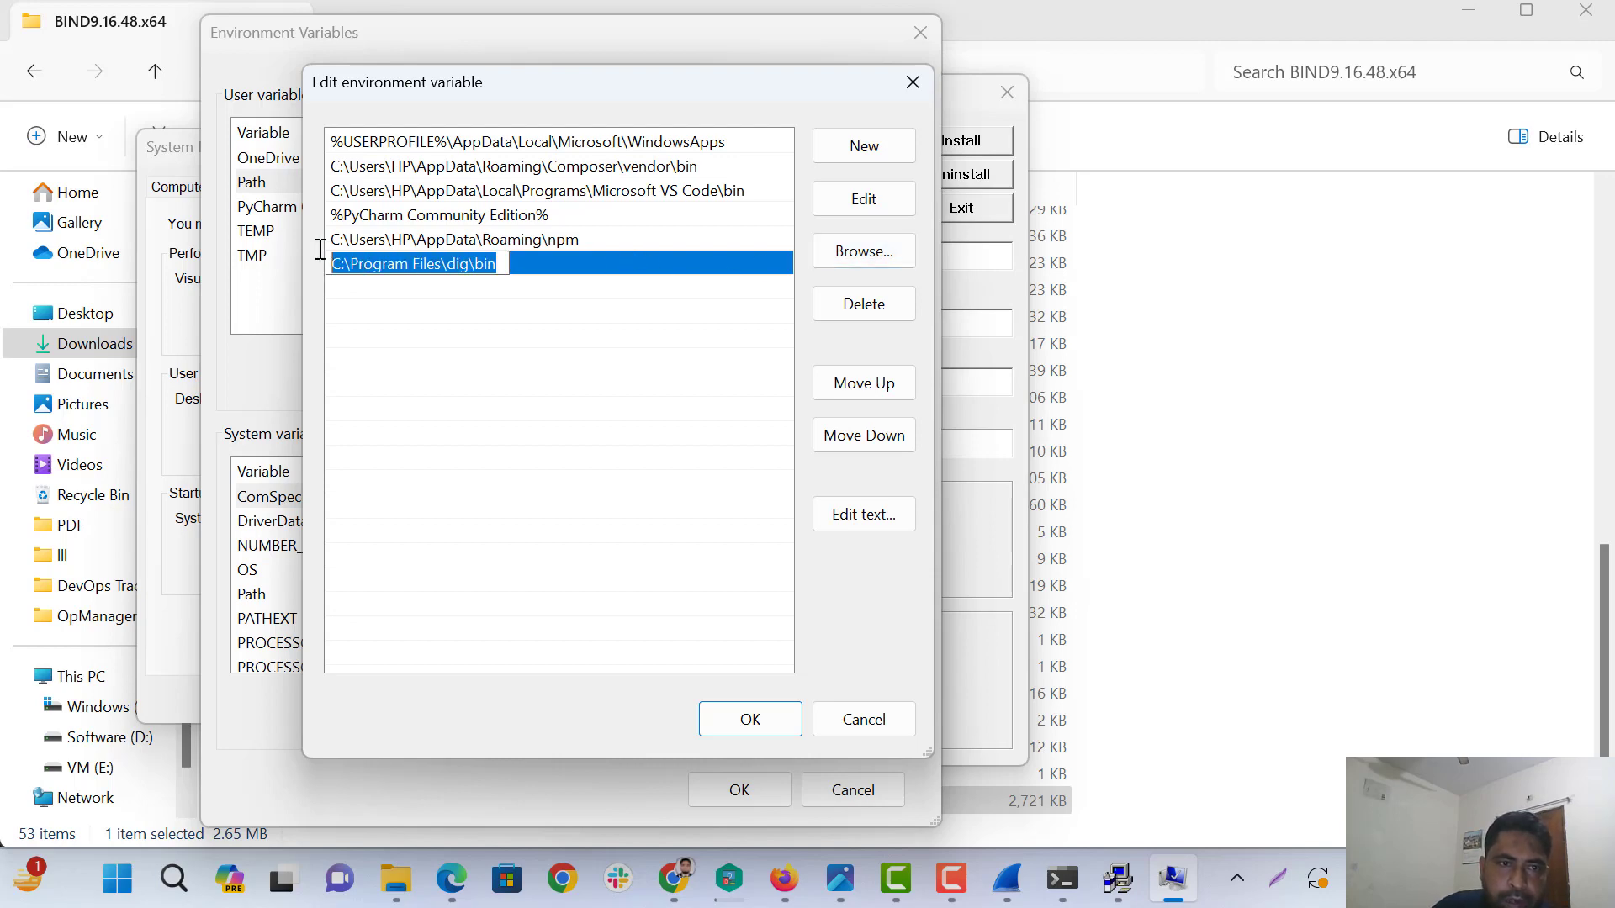
{"action": "left_click", "coordinate": [772, 720]}
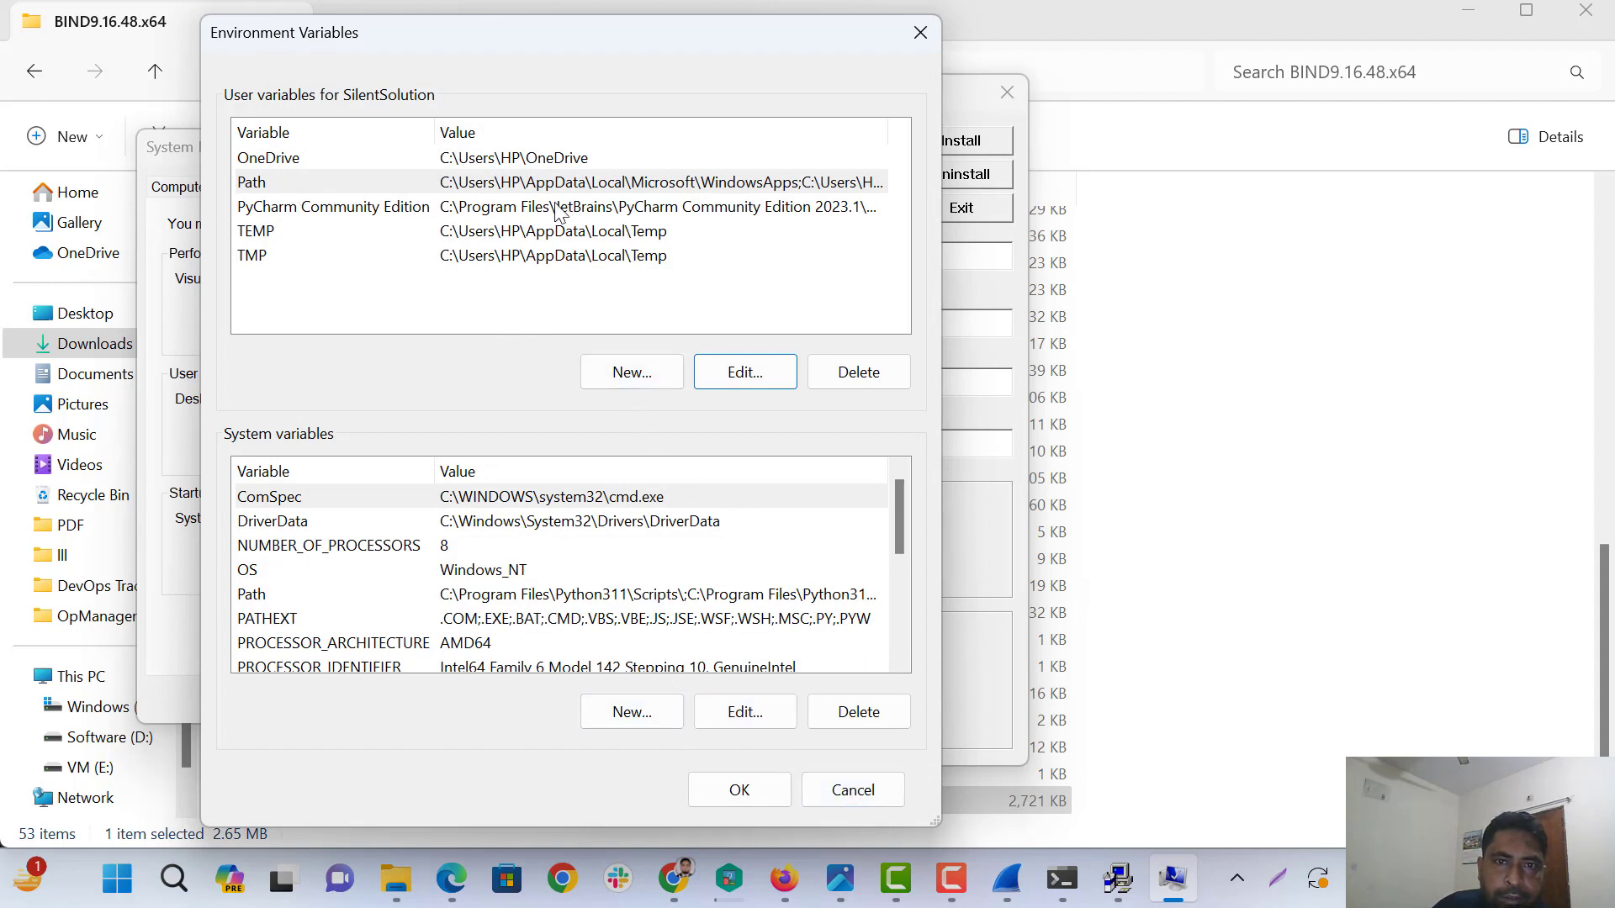
Reopen the user Path entries to verify the bin folder was added.
{"action": "left_click", "coordinate": [489, 179]}
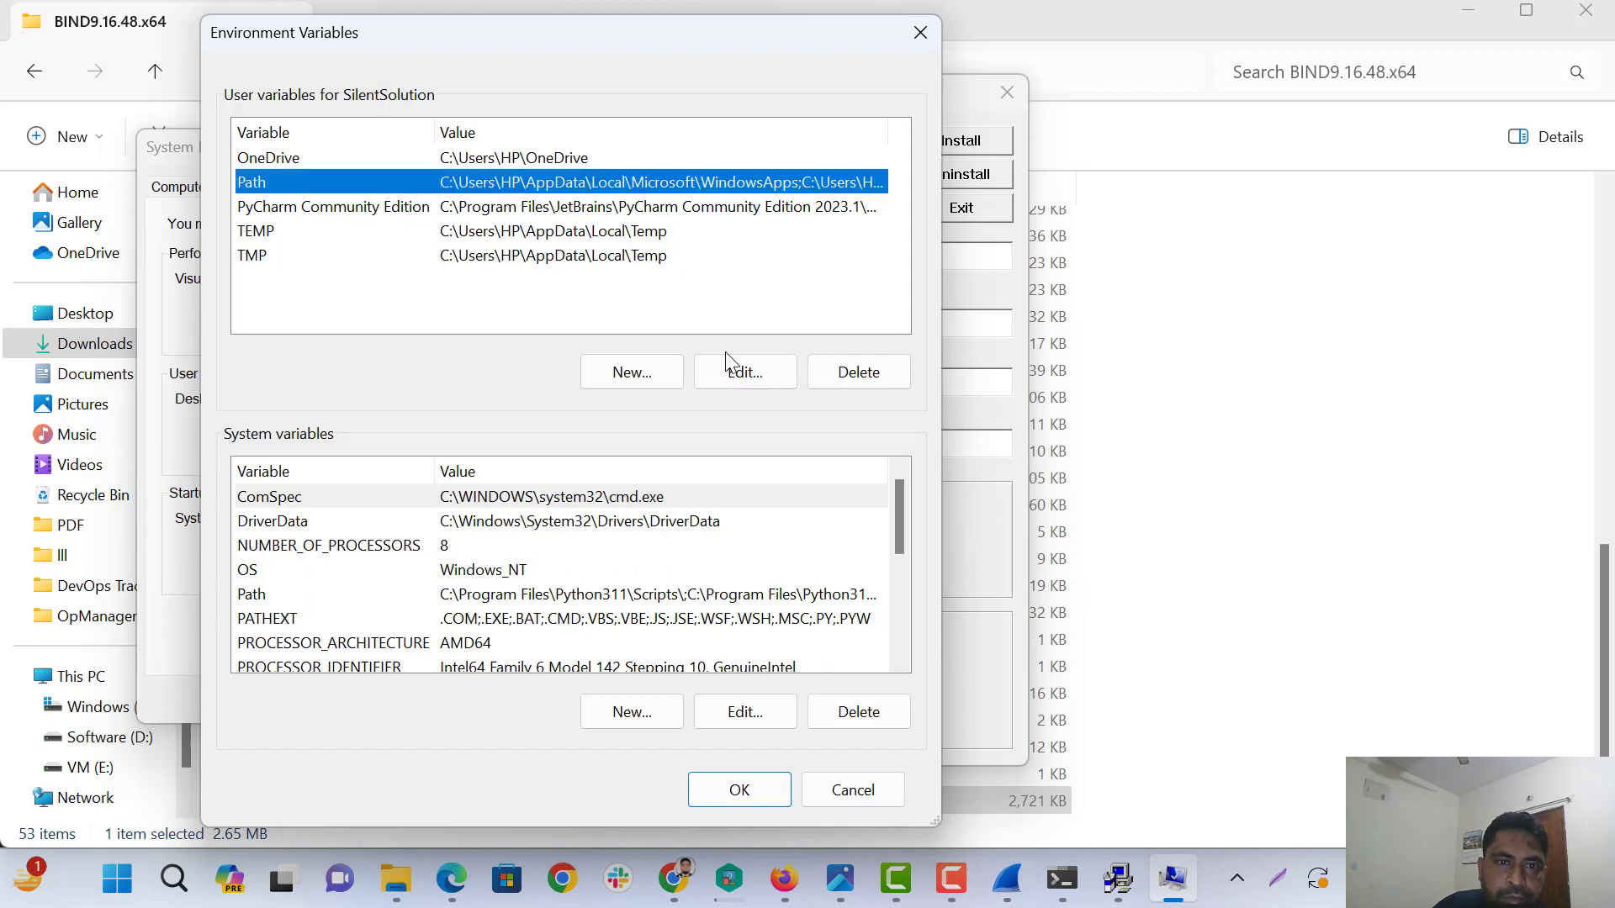
{"action": "left_click", "coordinate": [644, 374]}
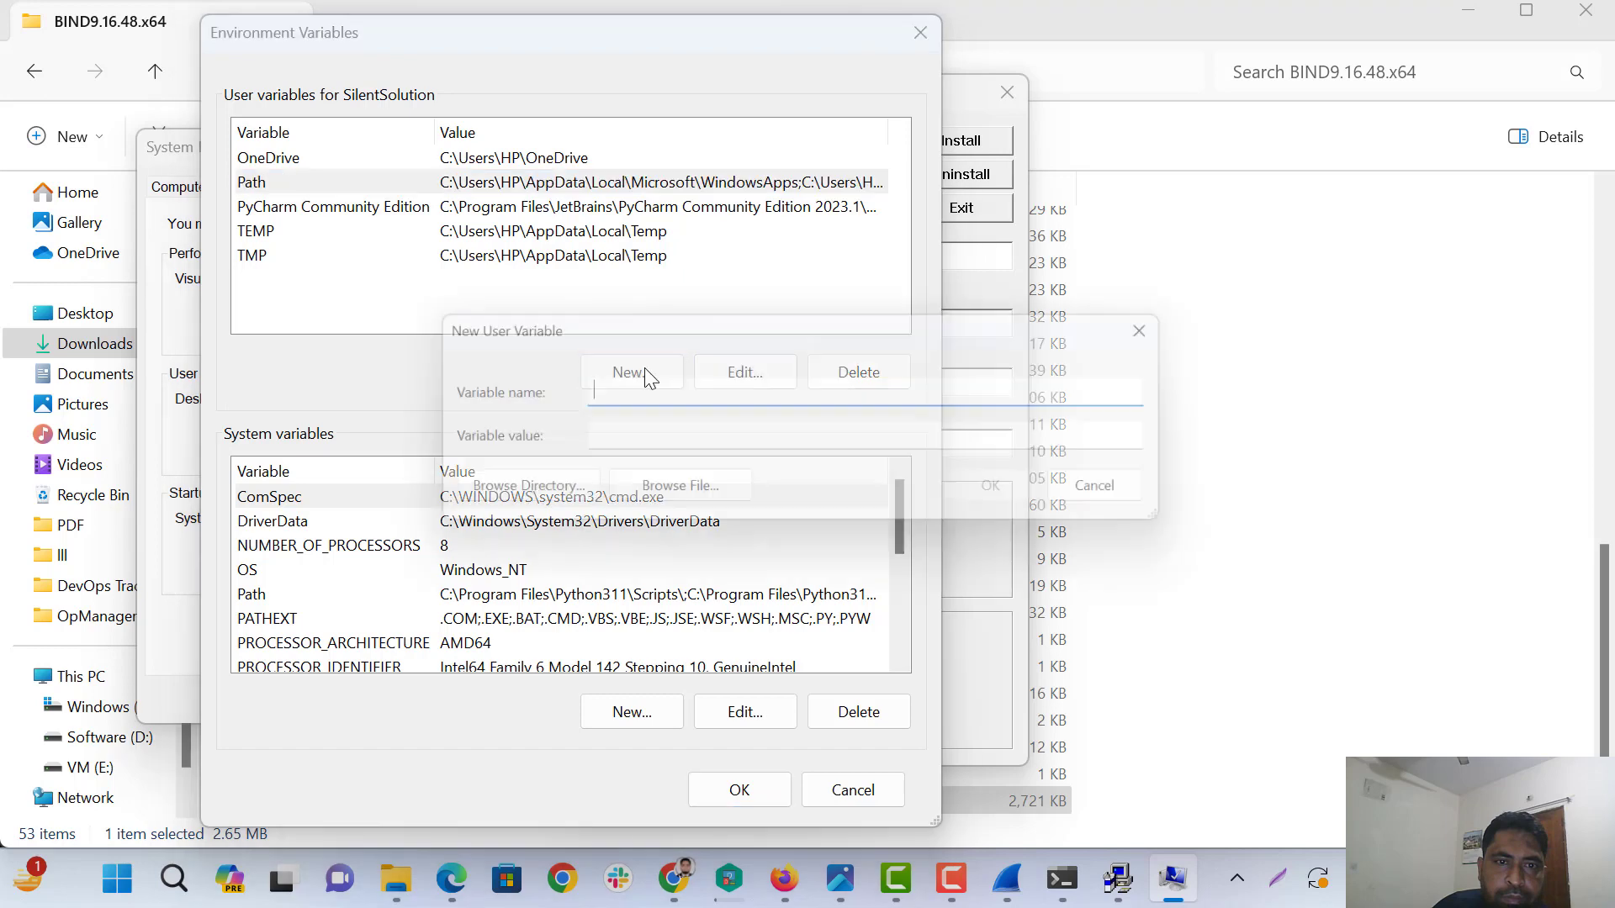
{"action": "left_click", "coordinate": [1174, 326]}
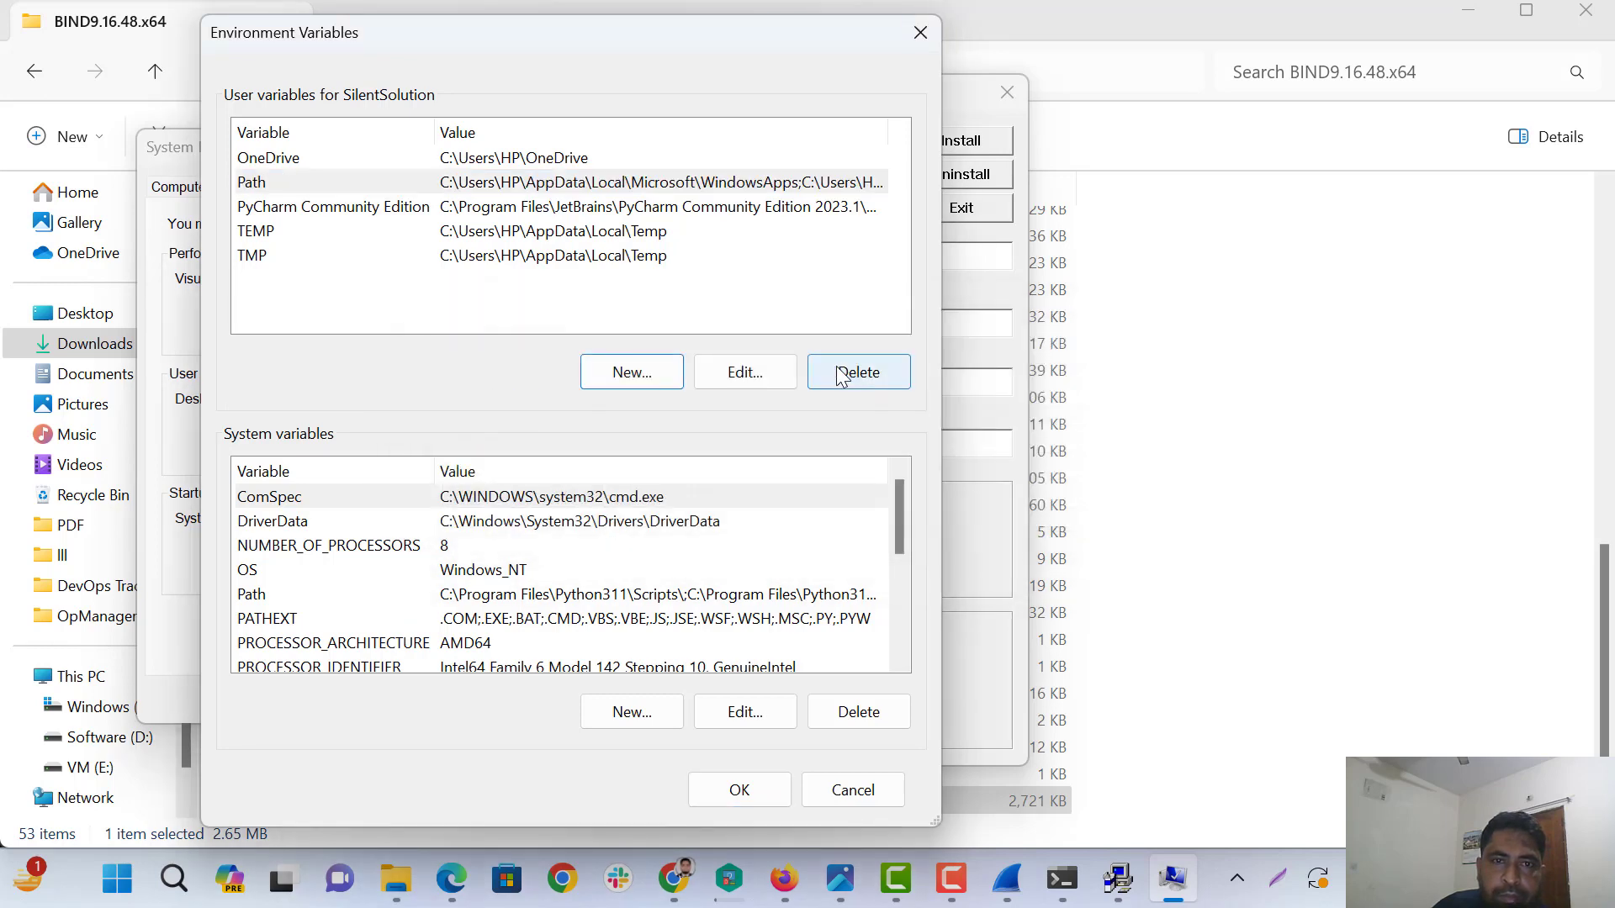
{"action": "left_click", "coordinate": [745, 372]}
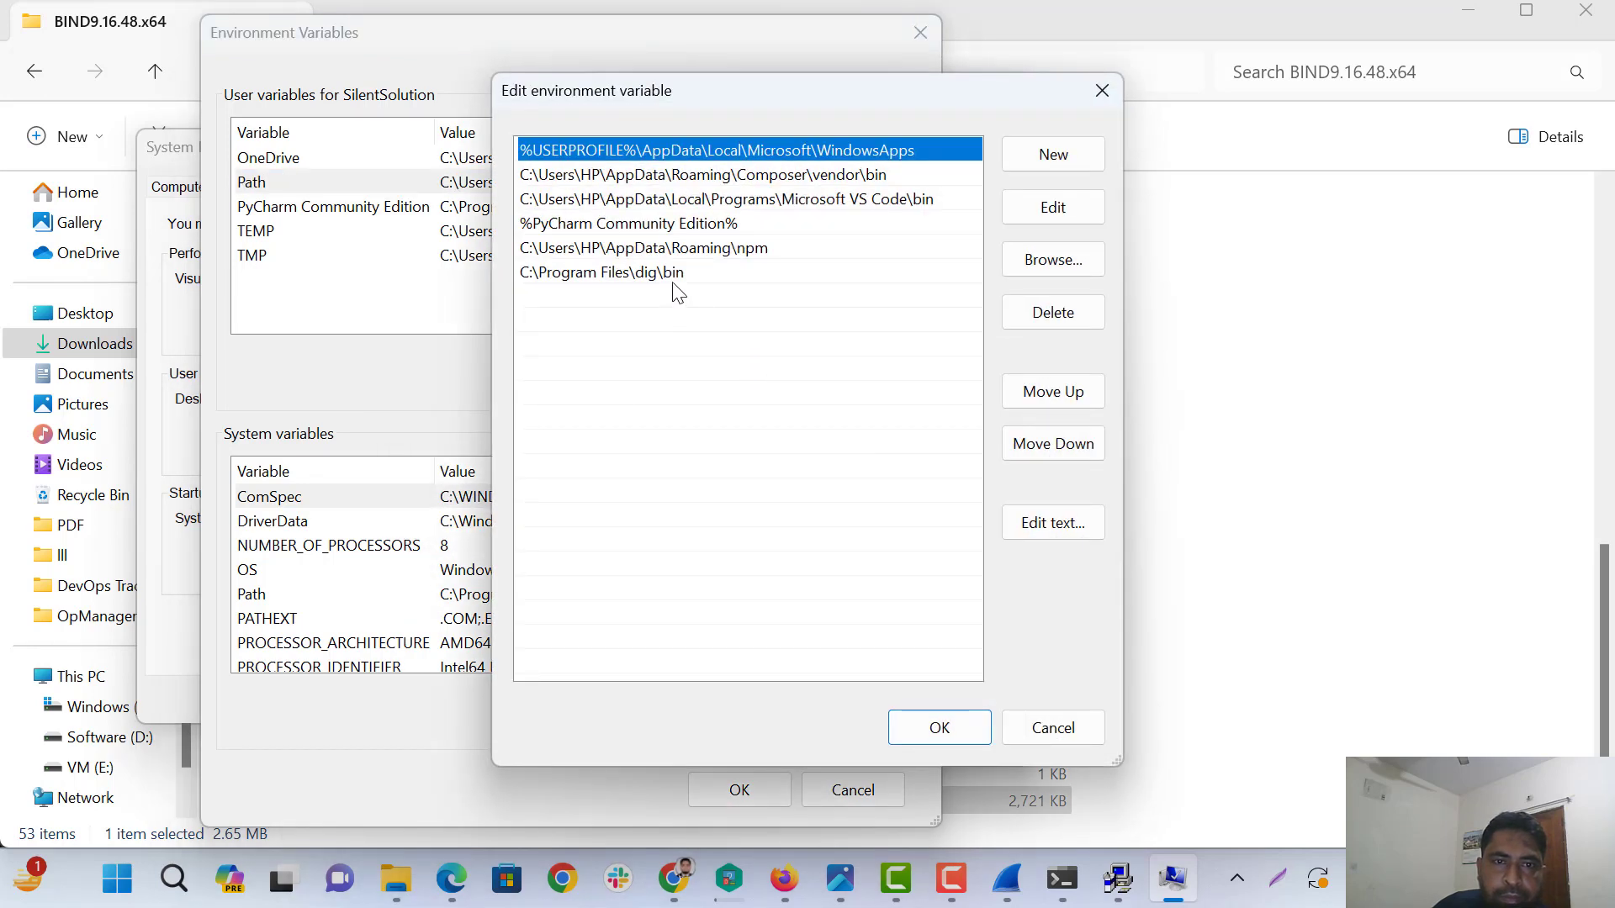
{"action": "key", "text": "Escape"}
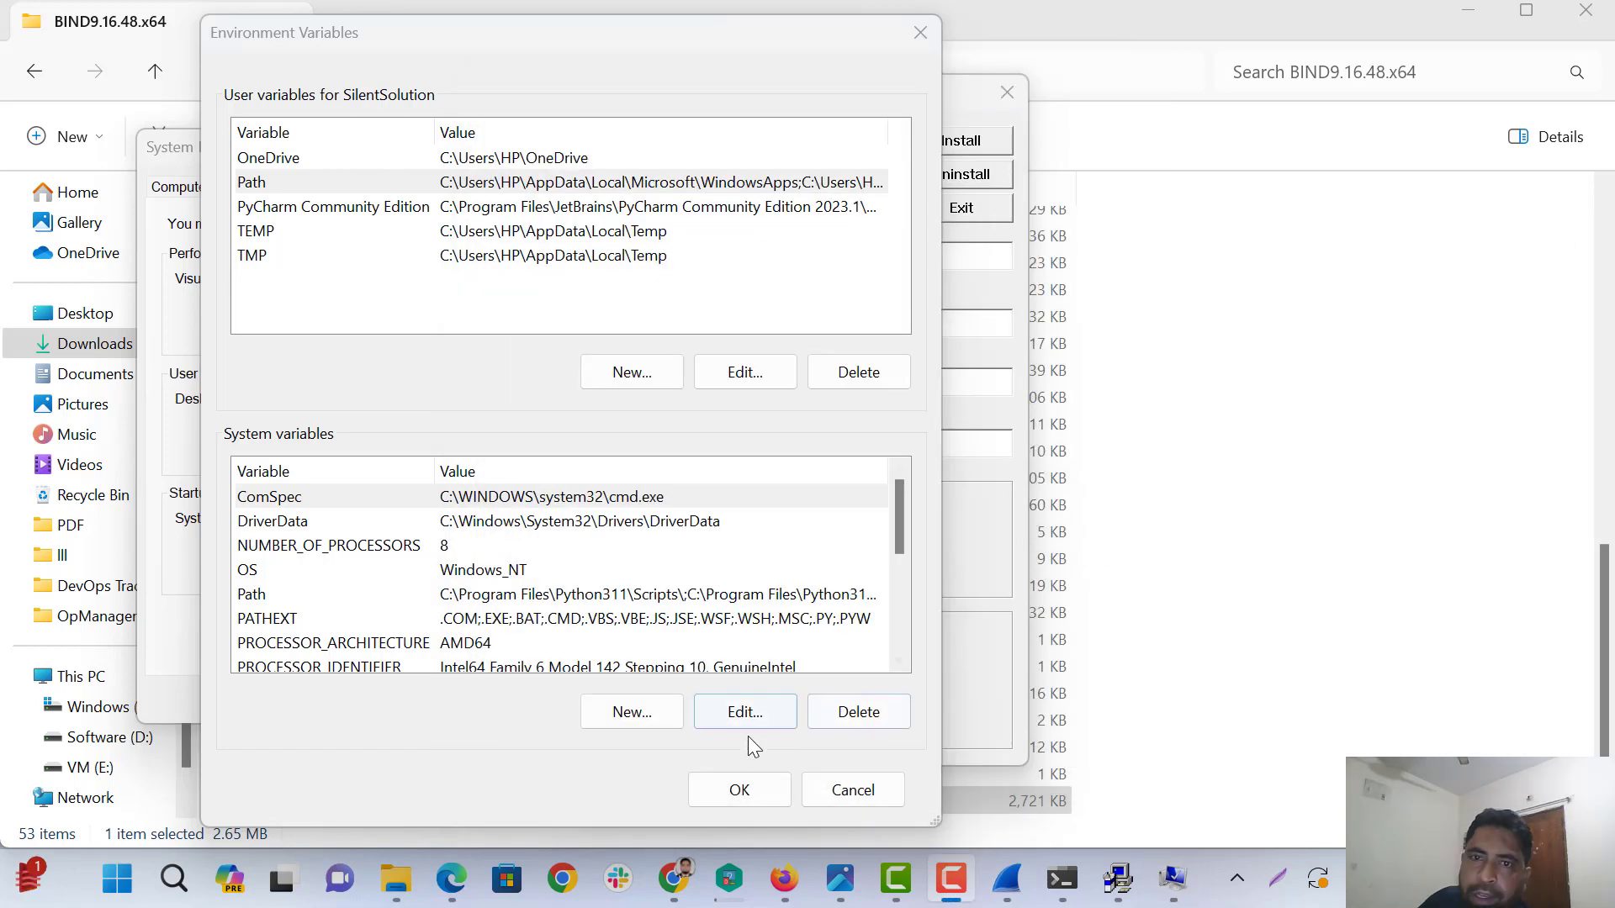
Confirm the variable changes, close System Properties, and exit the BIND 9 installer.
{"action": "left_click", "coordinate": [737, 790]}
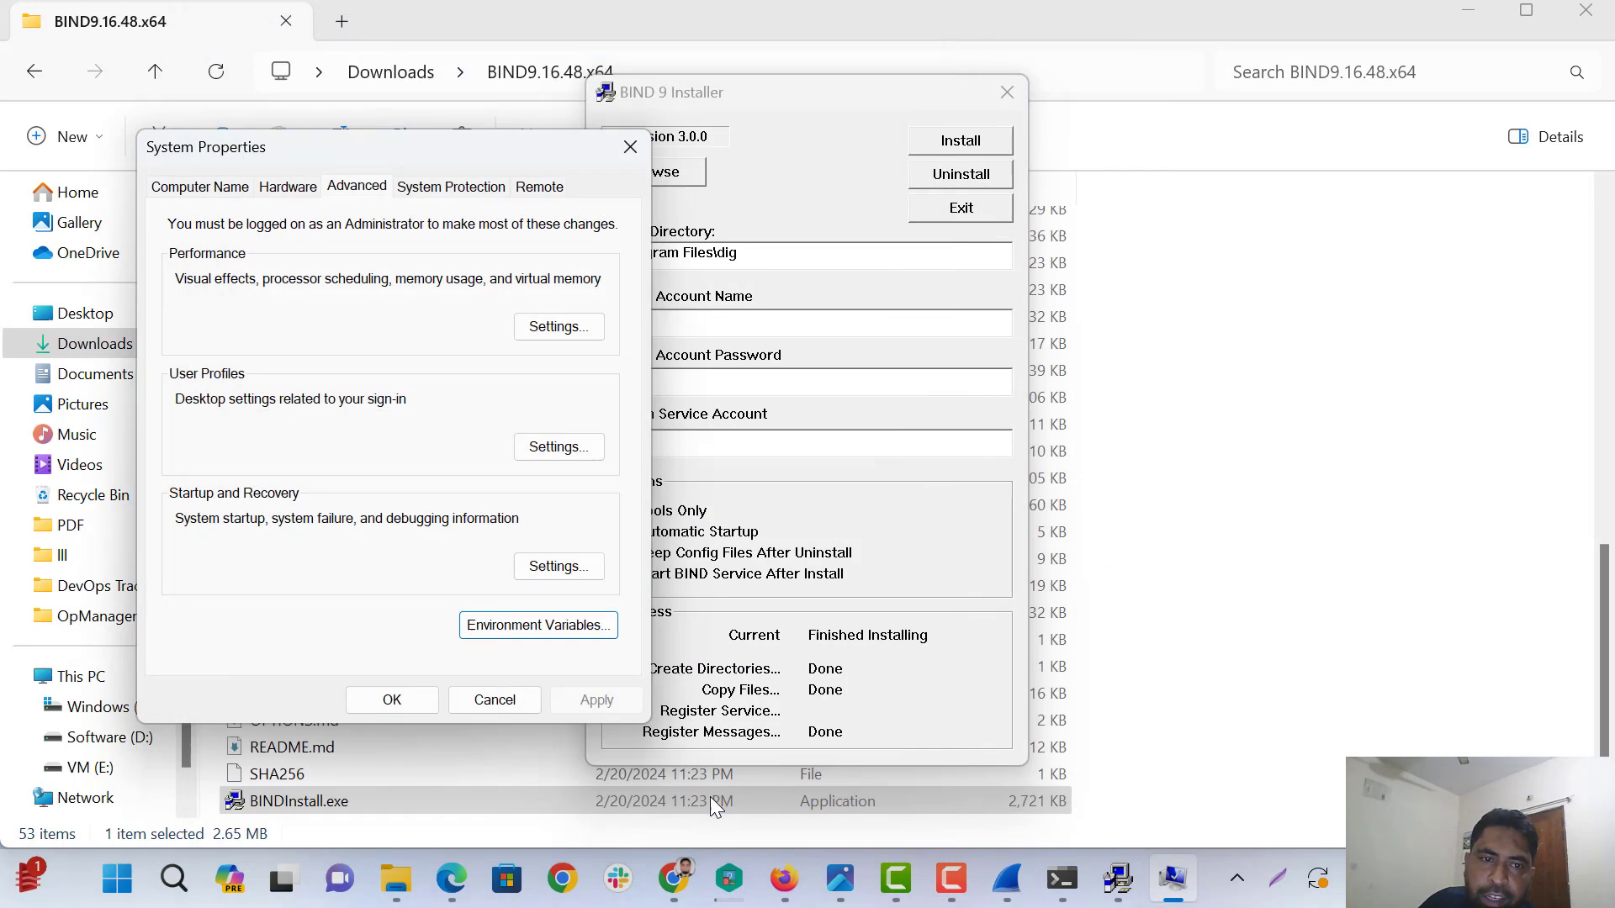
{"action": "left_click", "coordinate": [393, 700]}
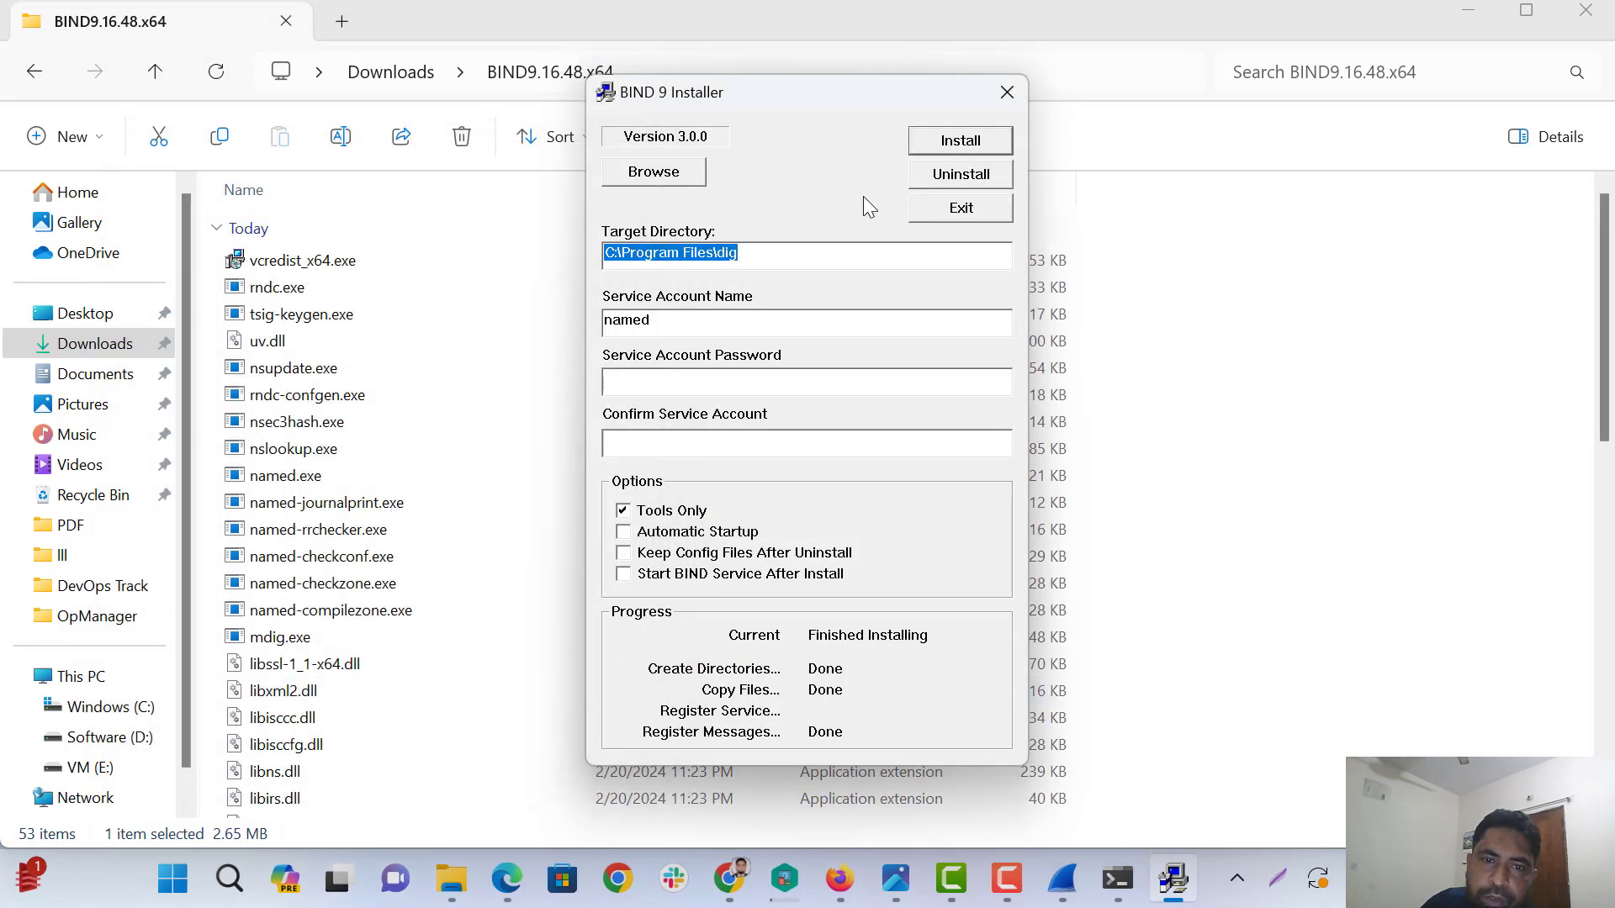
{"action": "left_click_drag", "start_coordinate": [839, 93], "coordinate": [587, 58]}
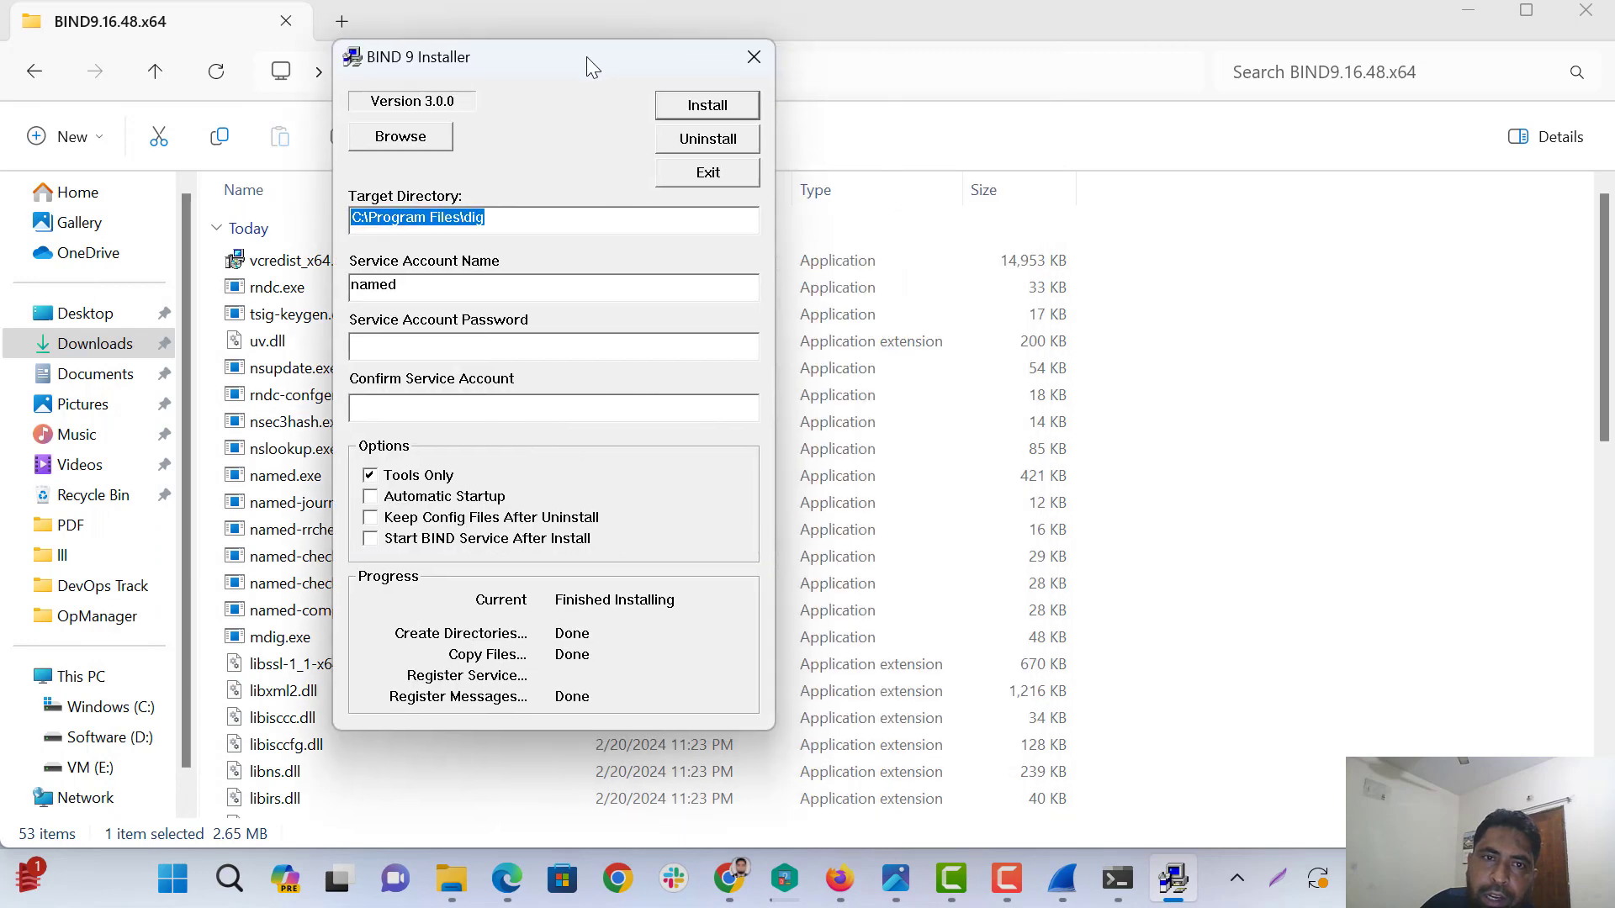
{"action": "left_click", "coordinate": [713, 177]}
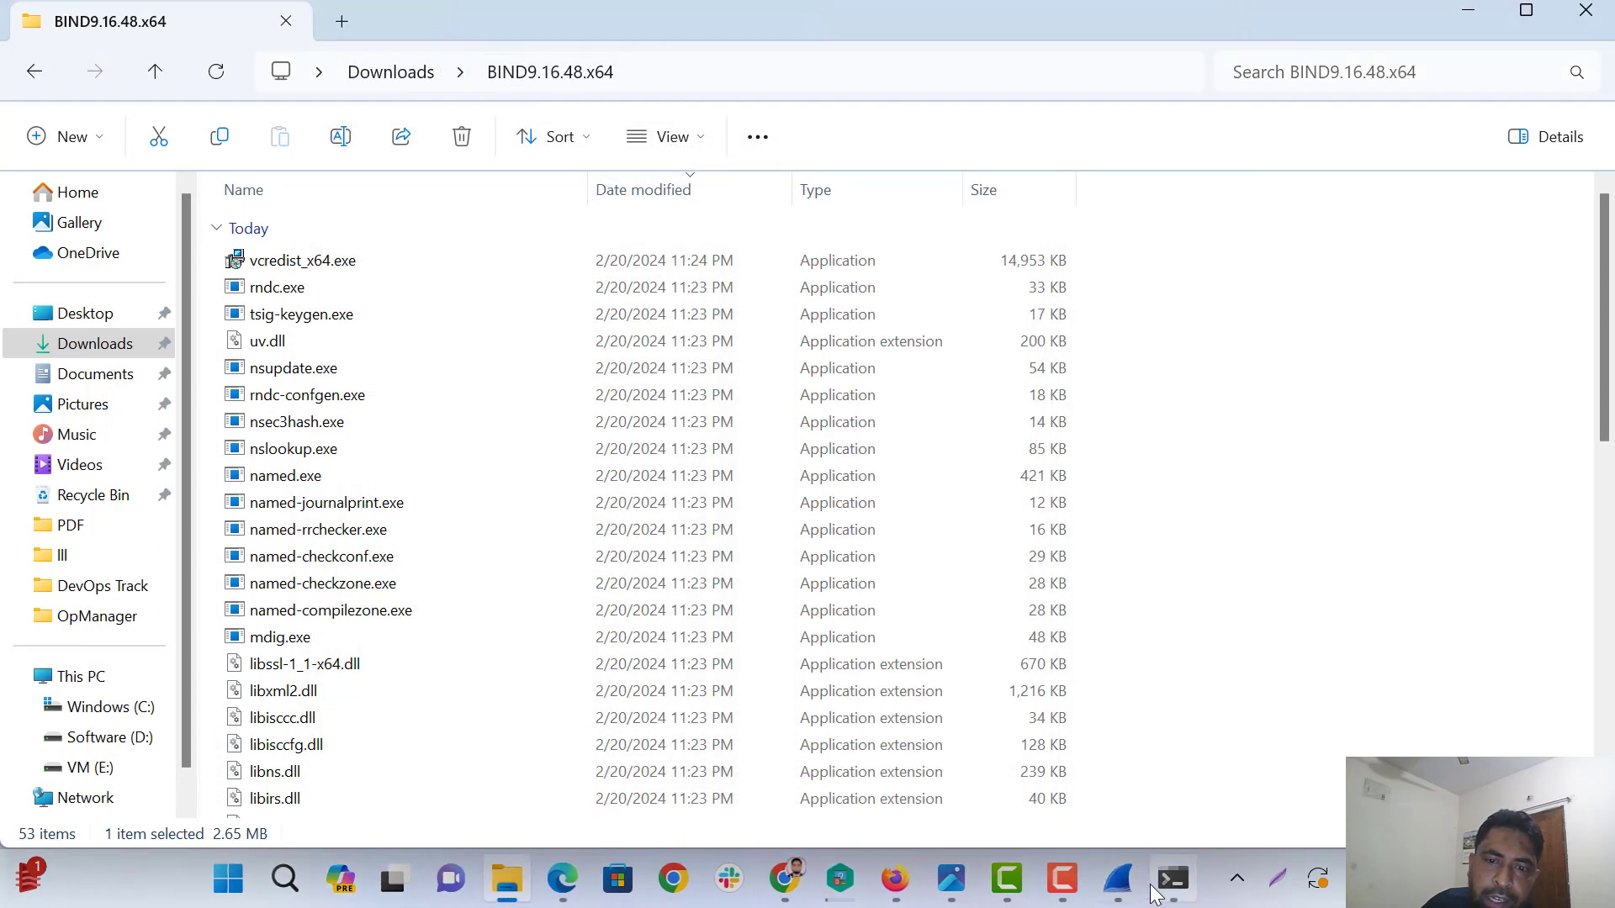
Clear the Command Prompt screen with cls and open a new PowerShell tab.
{"action": "left_click", "coordinate": [1171, 880]}
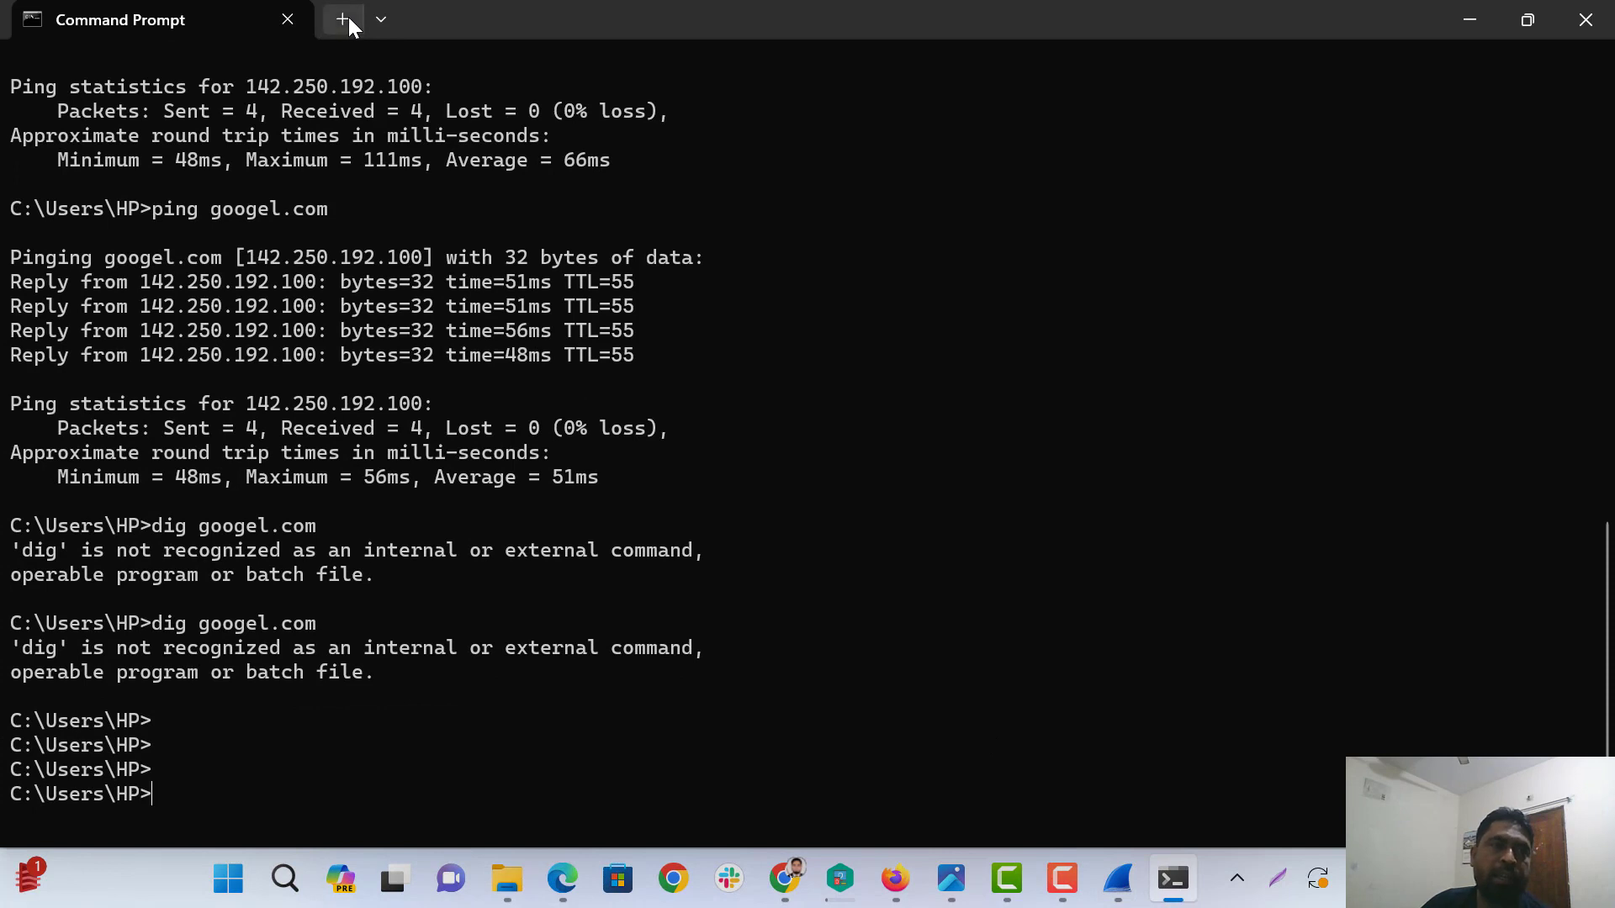
{"action": "type", "text": "cls"}
{"action": "key", "text": "Return"}
{"action": "key", "text": "ctrl+shift+t"}
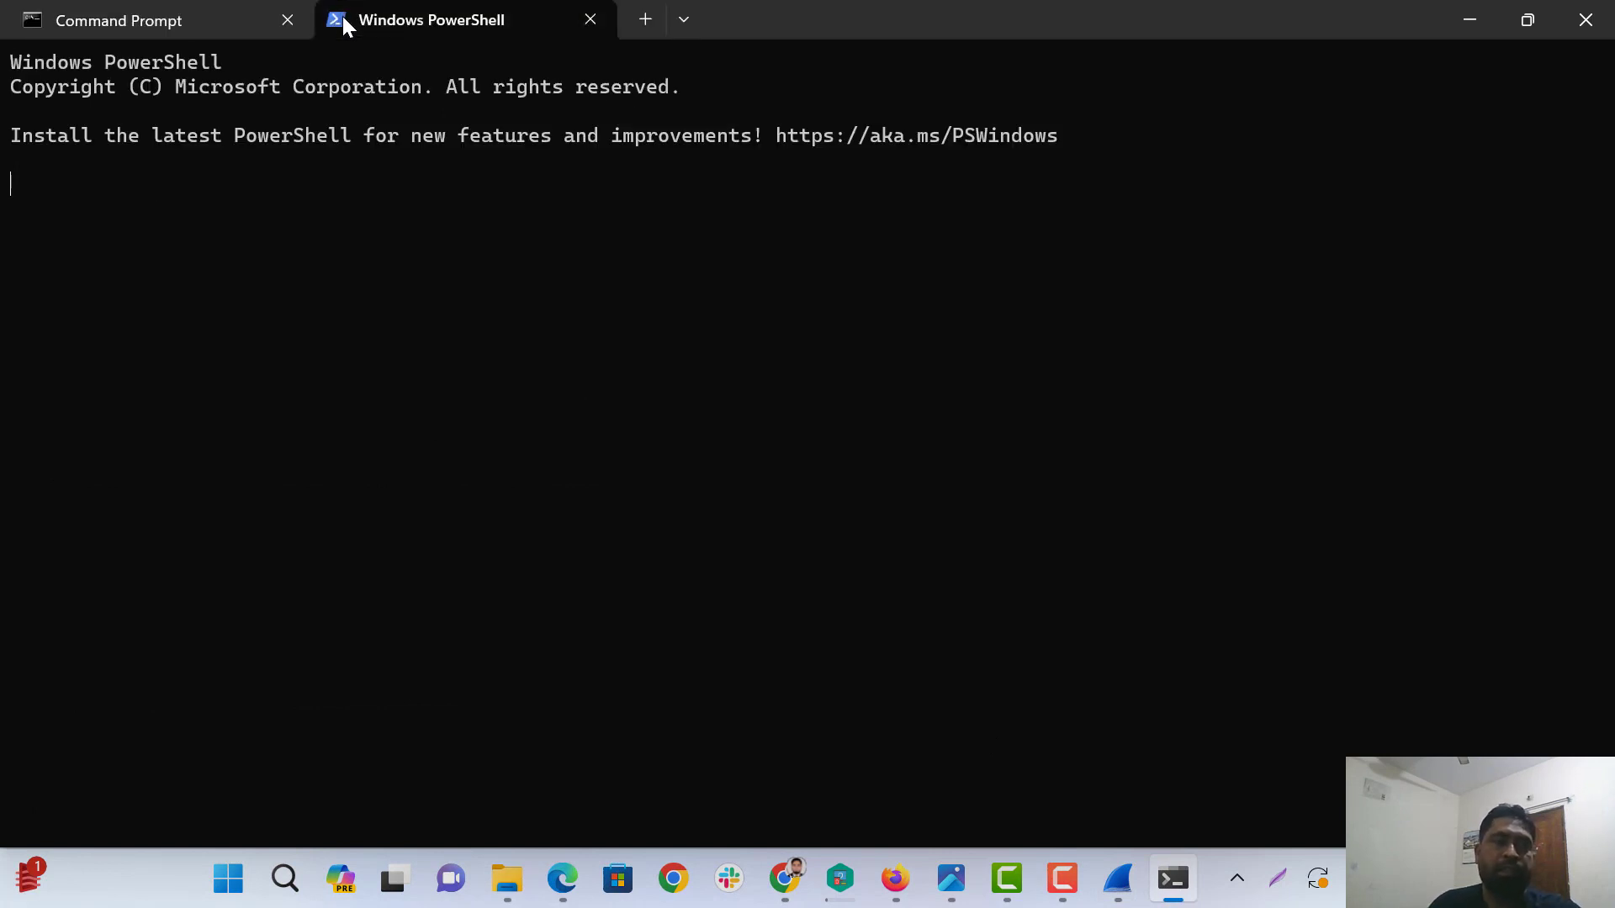
{"action": "type", "text": "di"}
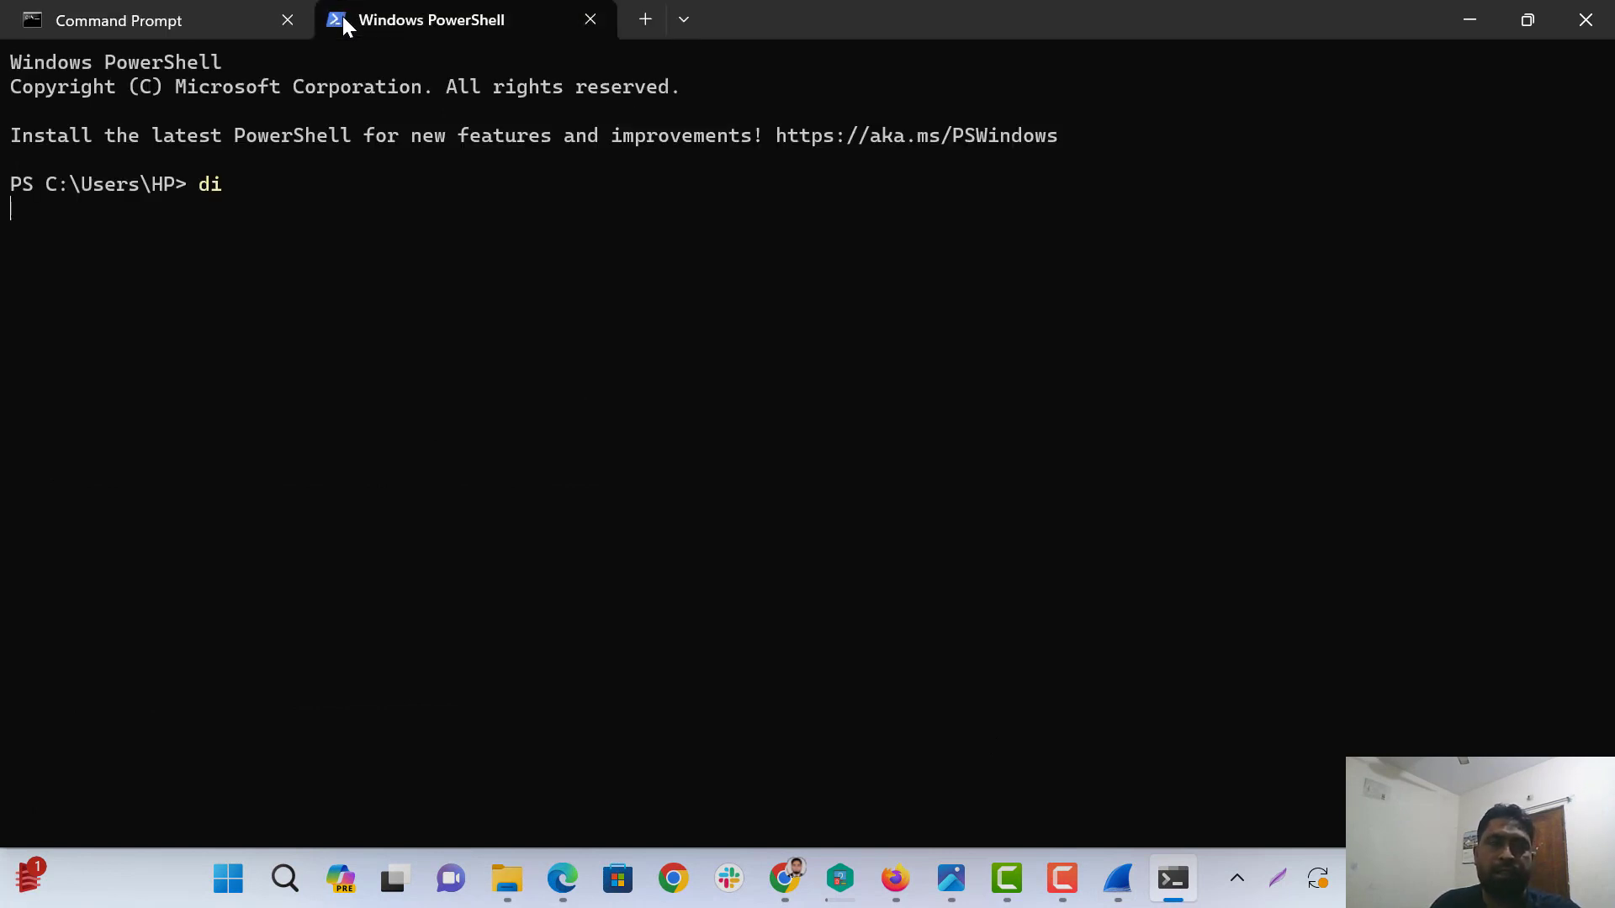
Run dig google.com in PowerShell, getting 142.250.183.78, then return to Wireshark.
{"action": "key", "text": "Return"}
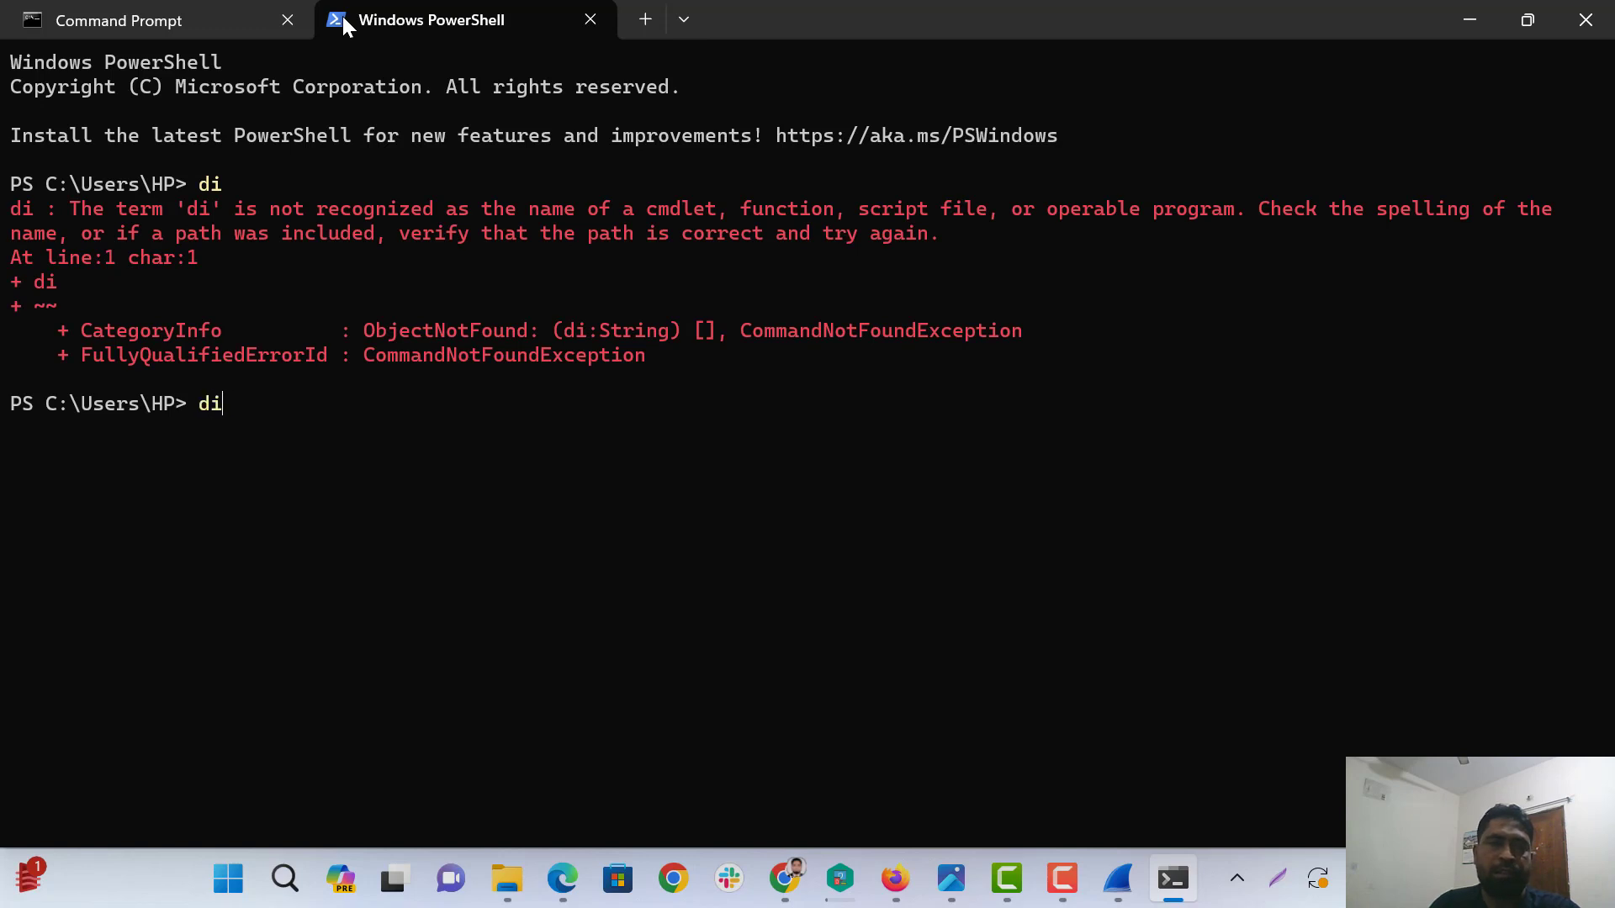
{"action": "type", "text": "goofgel"}
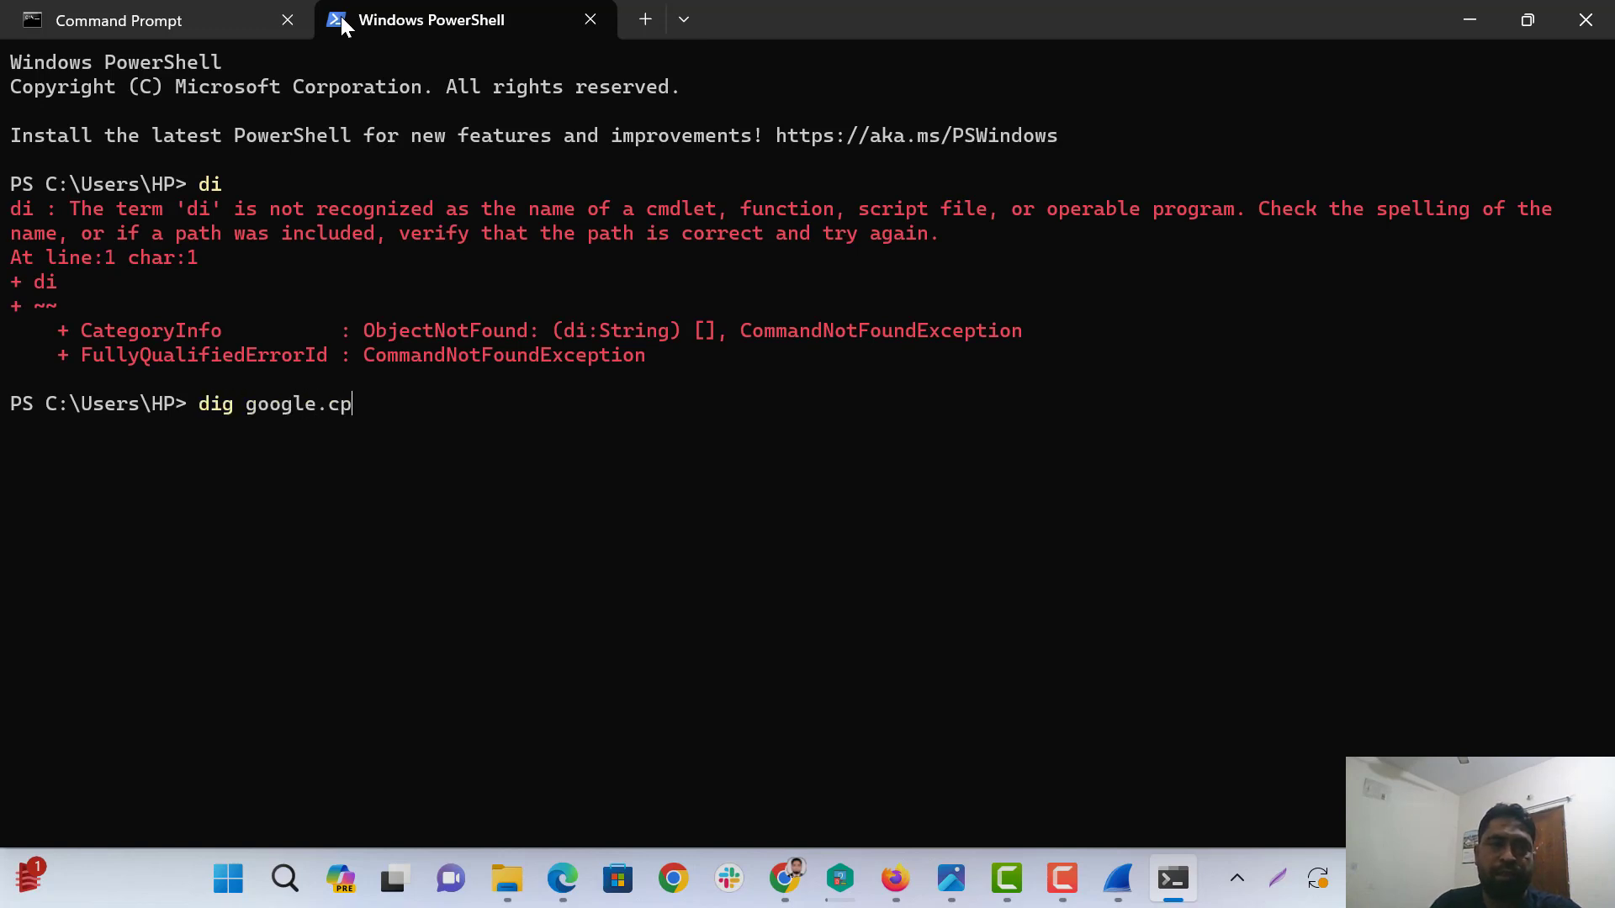
{"action": "type", "text": "om"}
{"action": "key", "text": "Return"}
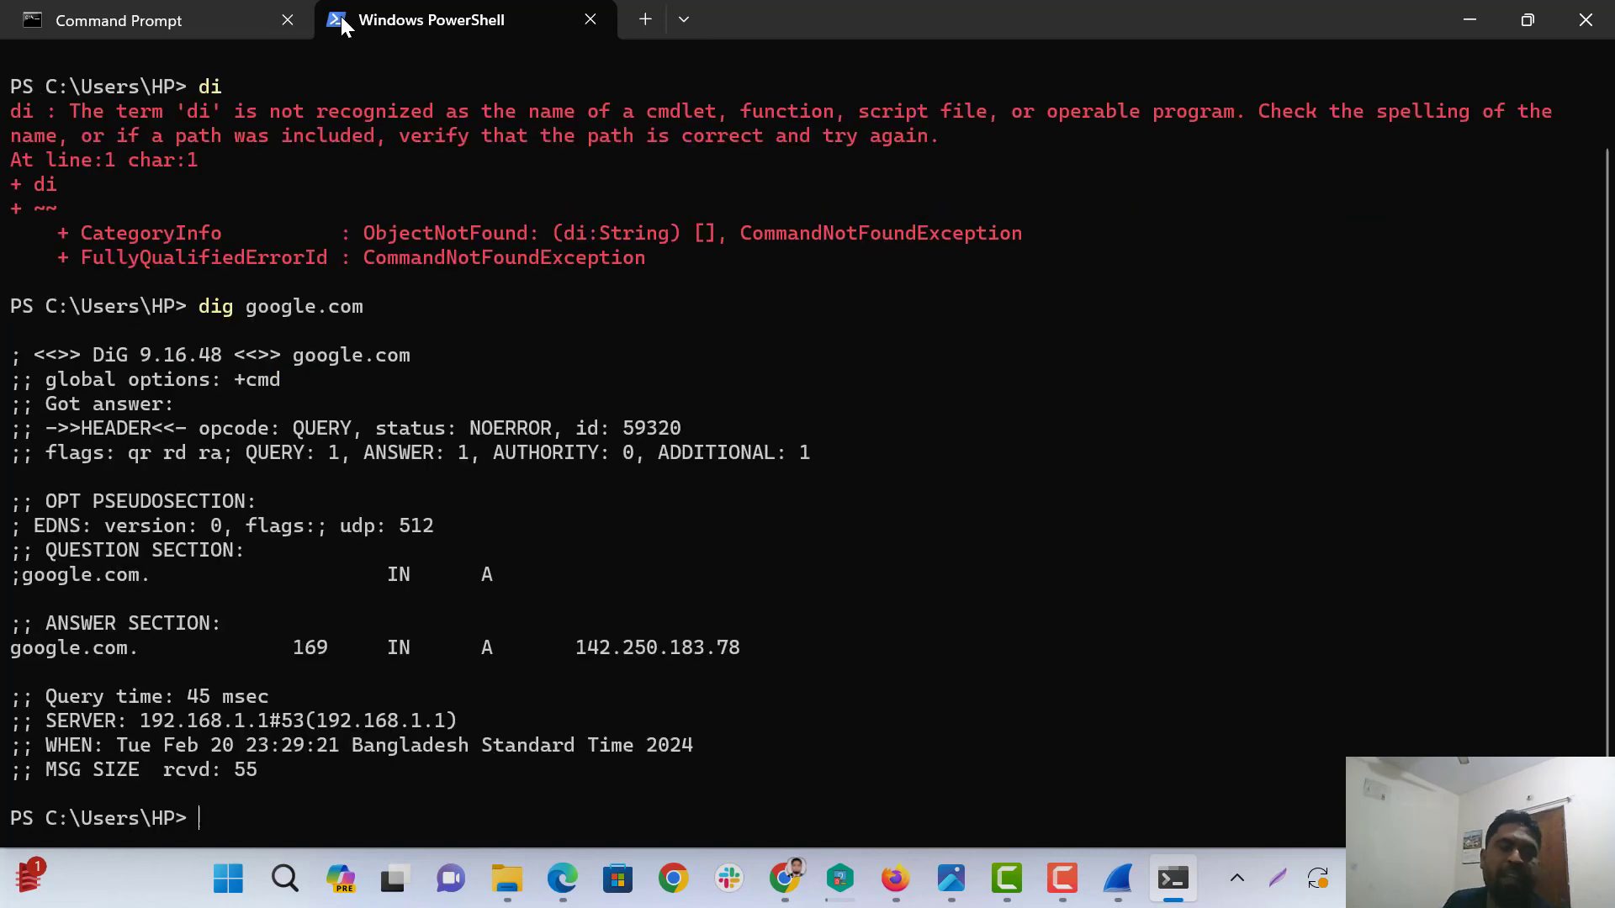
{"action": "left_click", "coordinate": [203, 325]}
{"action": "left_click_drag", "start_coordinate": [277, 314], "coordinate": [317, 310]}
{"action": "left_click", "coordinate": [392, 599]}
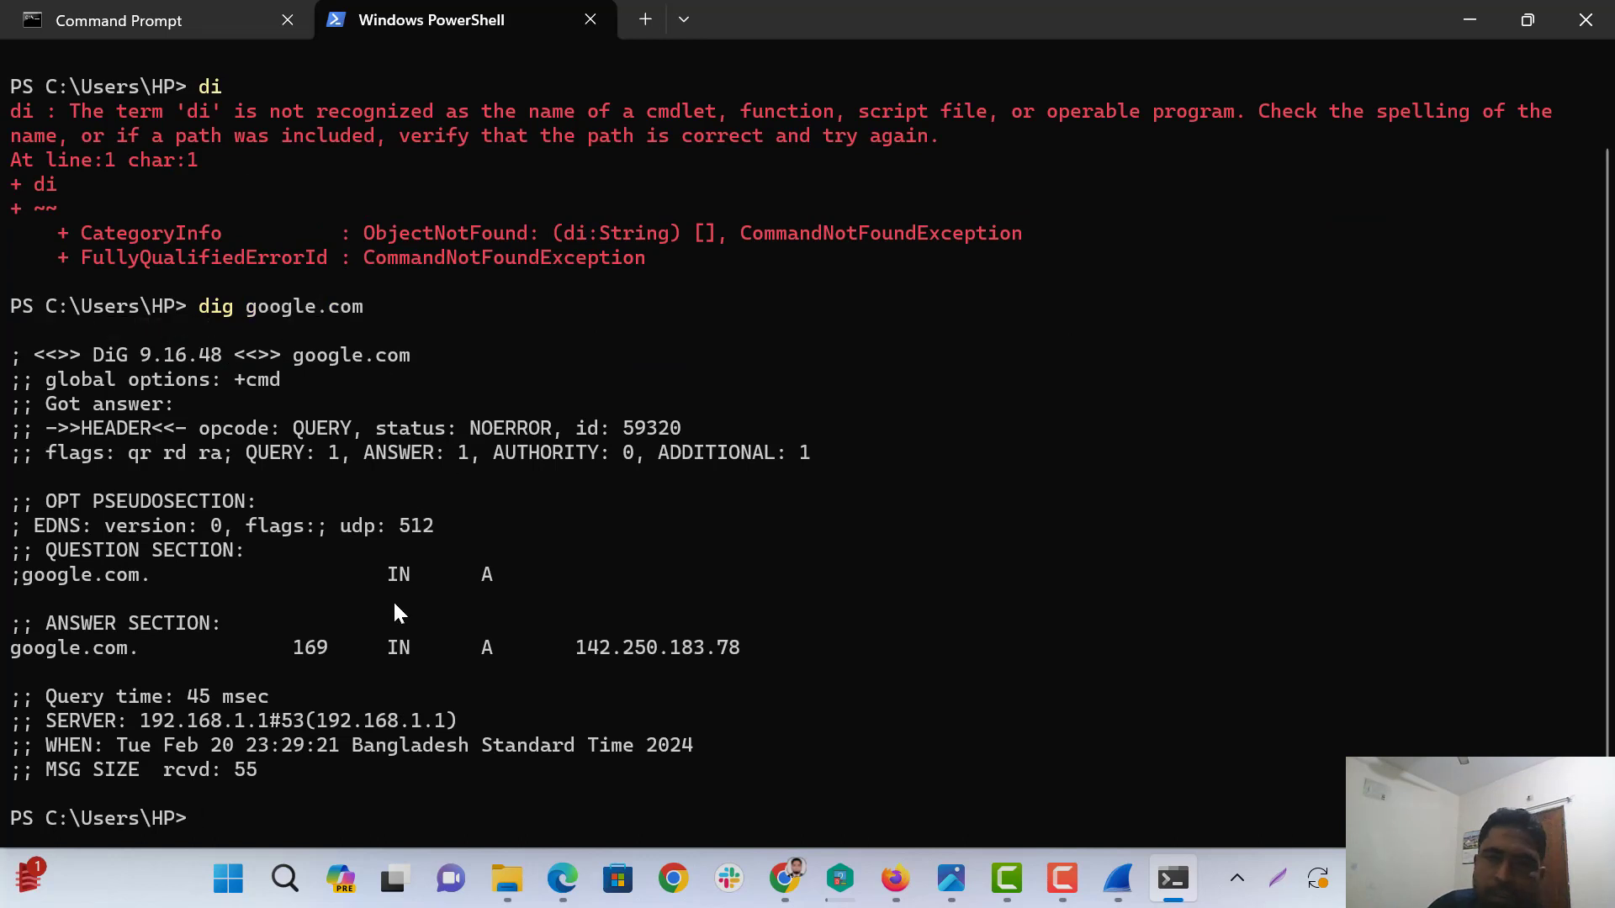
{"action": "key", "text": "Return"}
{"action": "key", "text": "Return"}
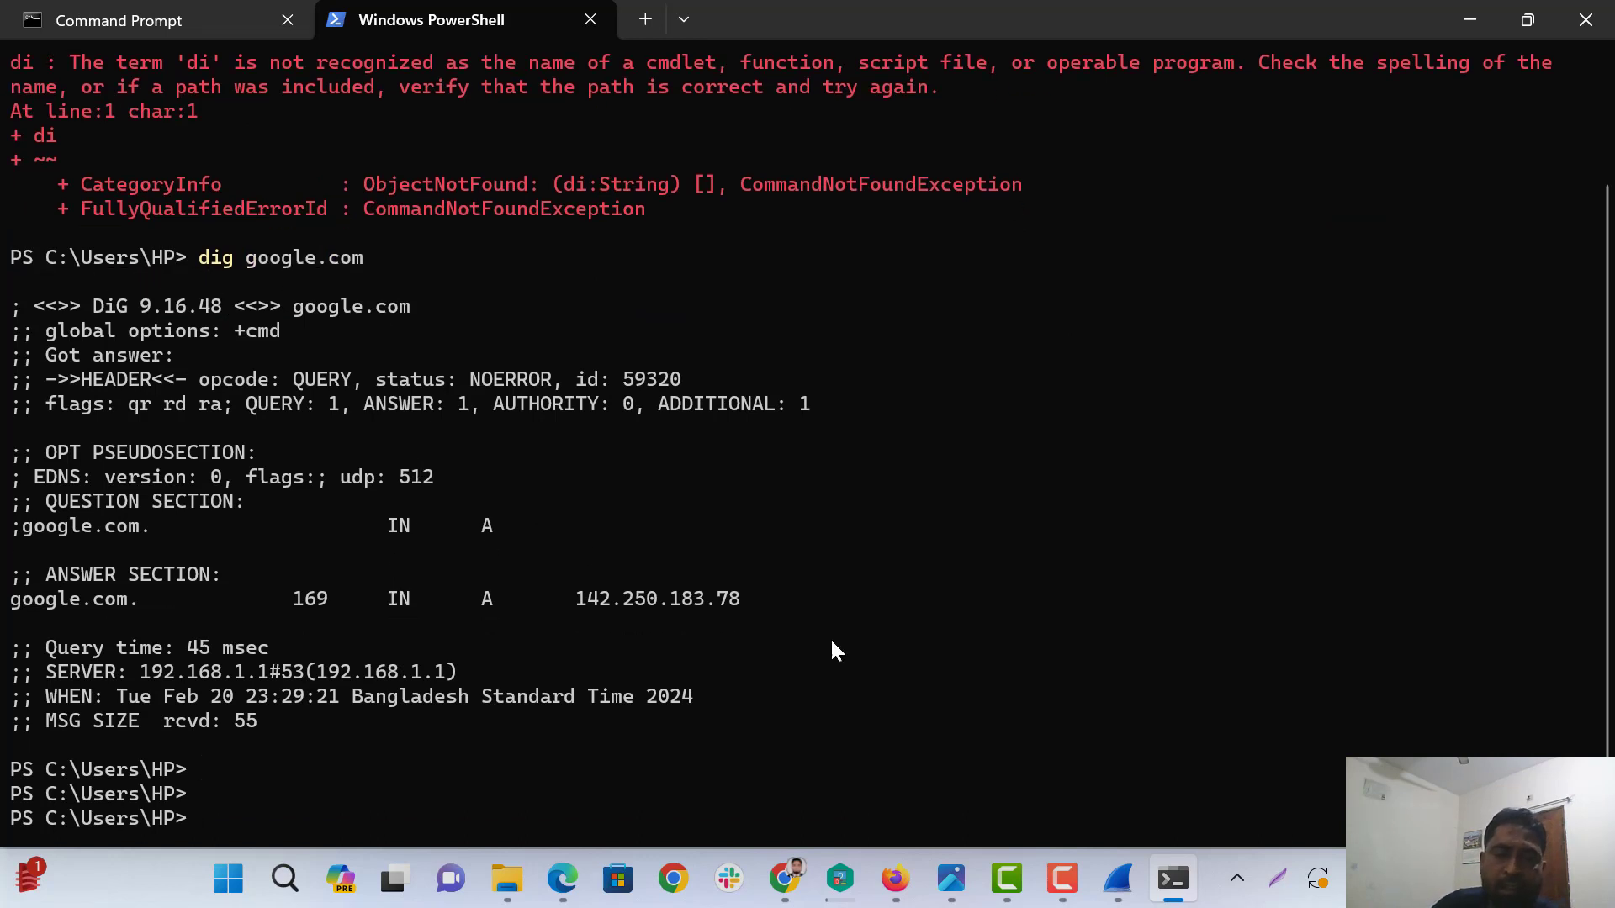
{"action": "mouse_move", "coordinate": [1116, 878]}
{"action": "left_click", "coordinate": [1162, 815]}
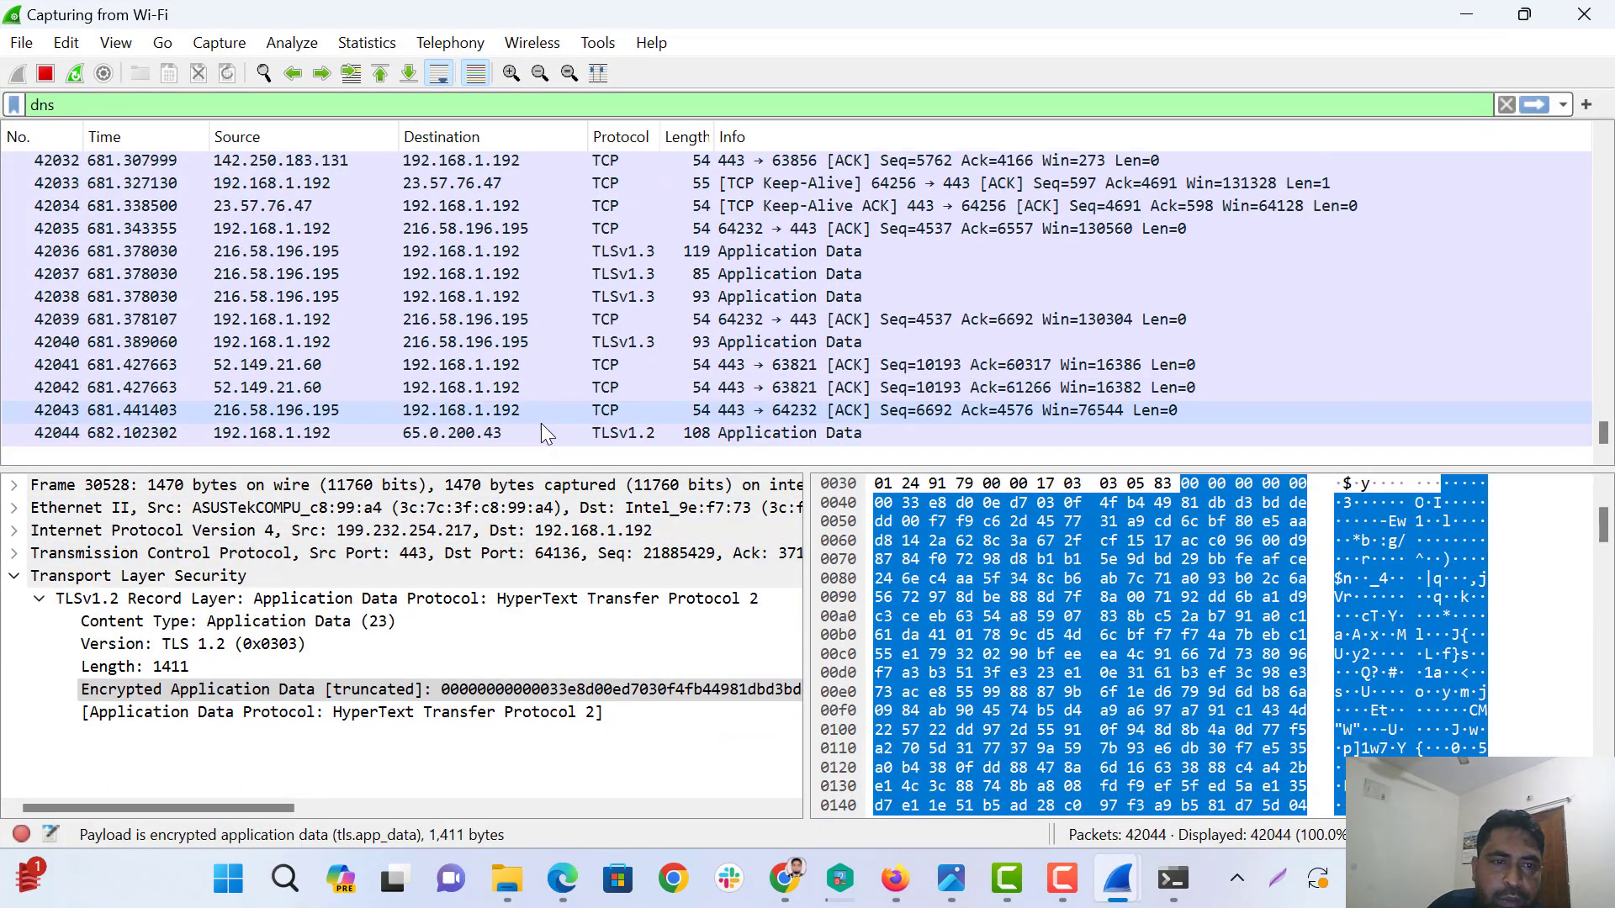
Select packet 42073, a TLSv1.2 application data packet to 142.251.42.74.
{"action": "left_click", "coordinate": [757, 412]}
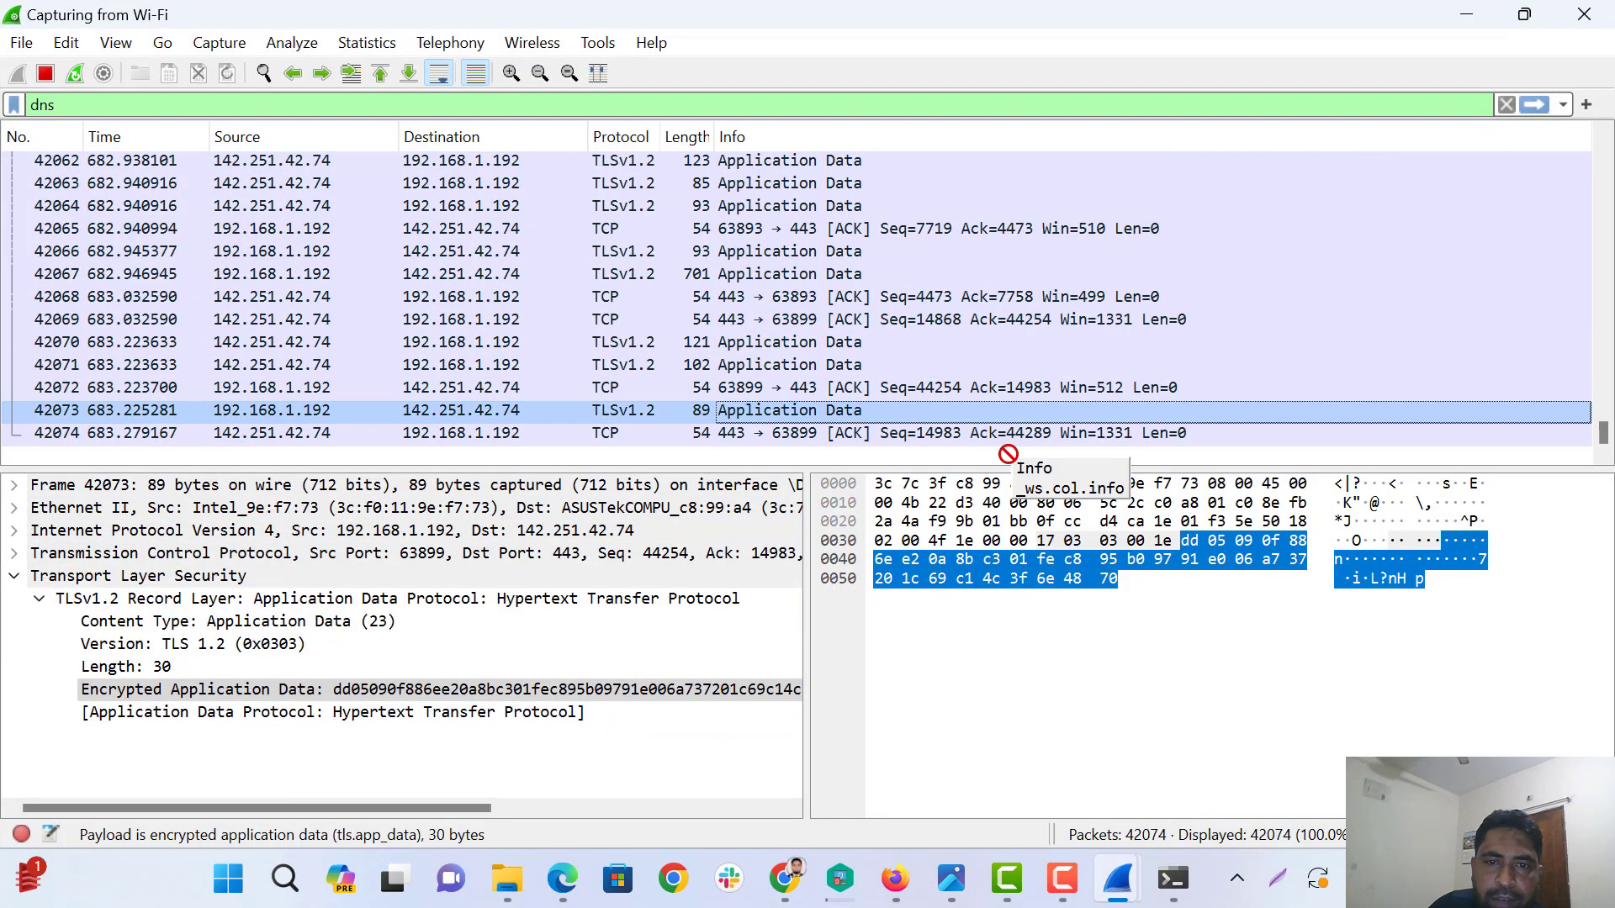